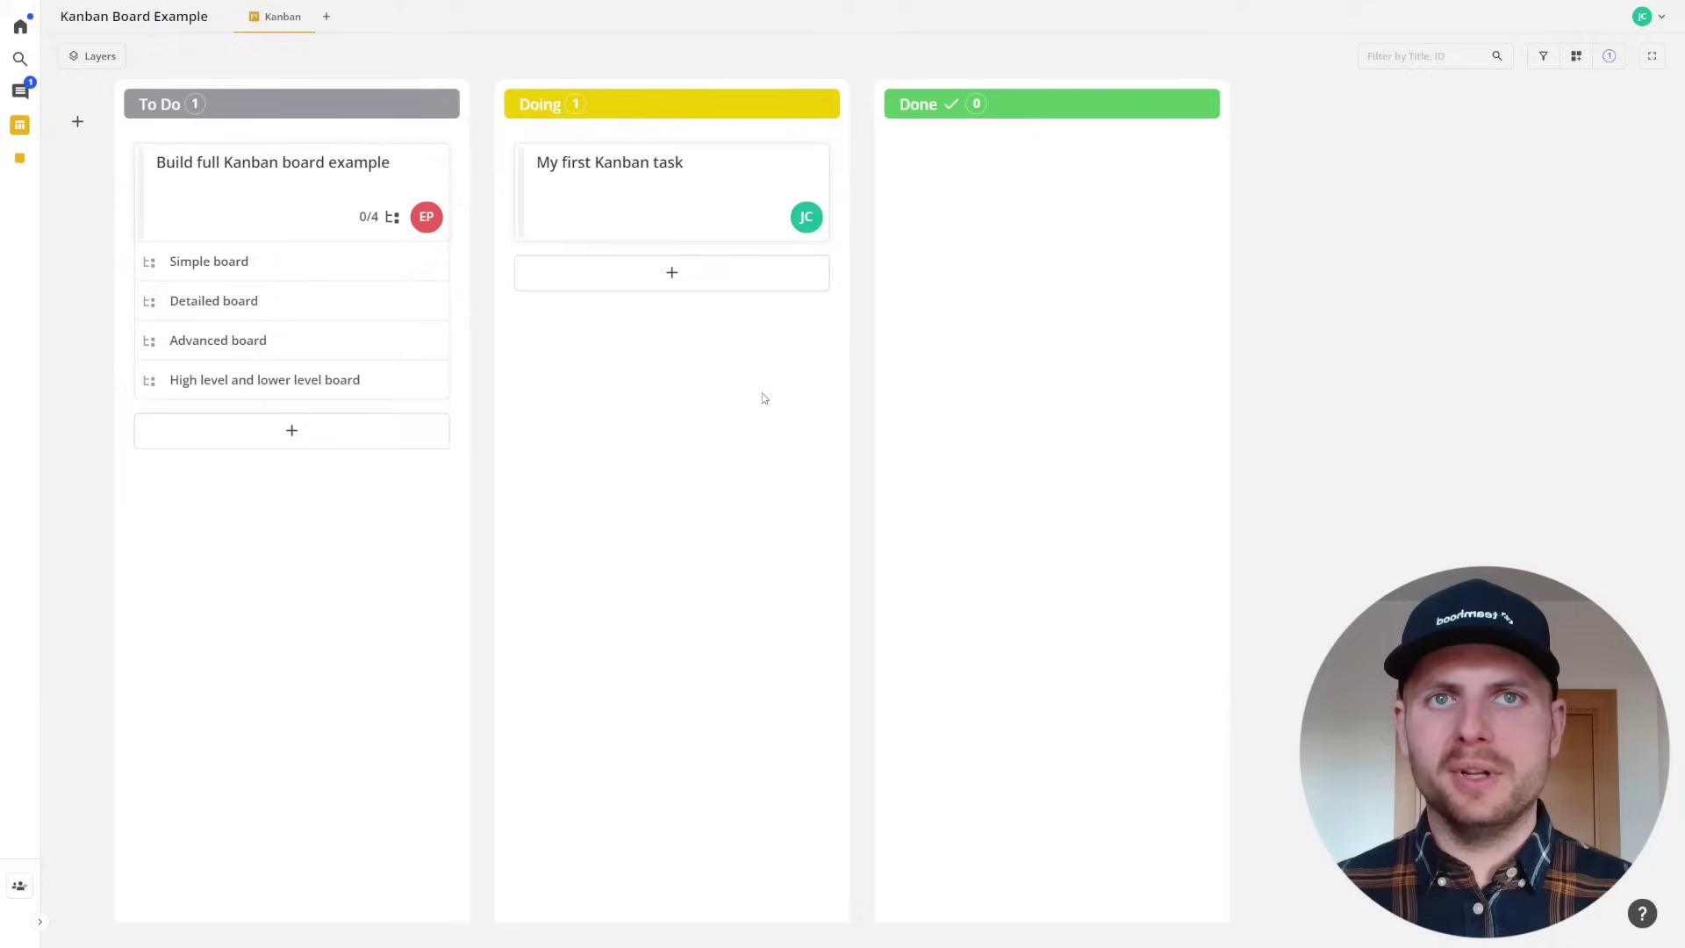
Insert a new status named Review between Doing and Done.
mouse_move(832, 163)
left_click(861, 102)
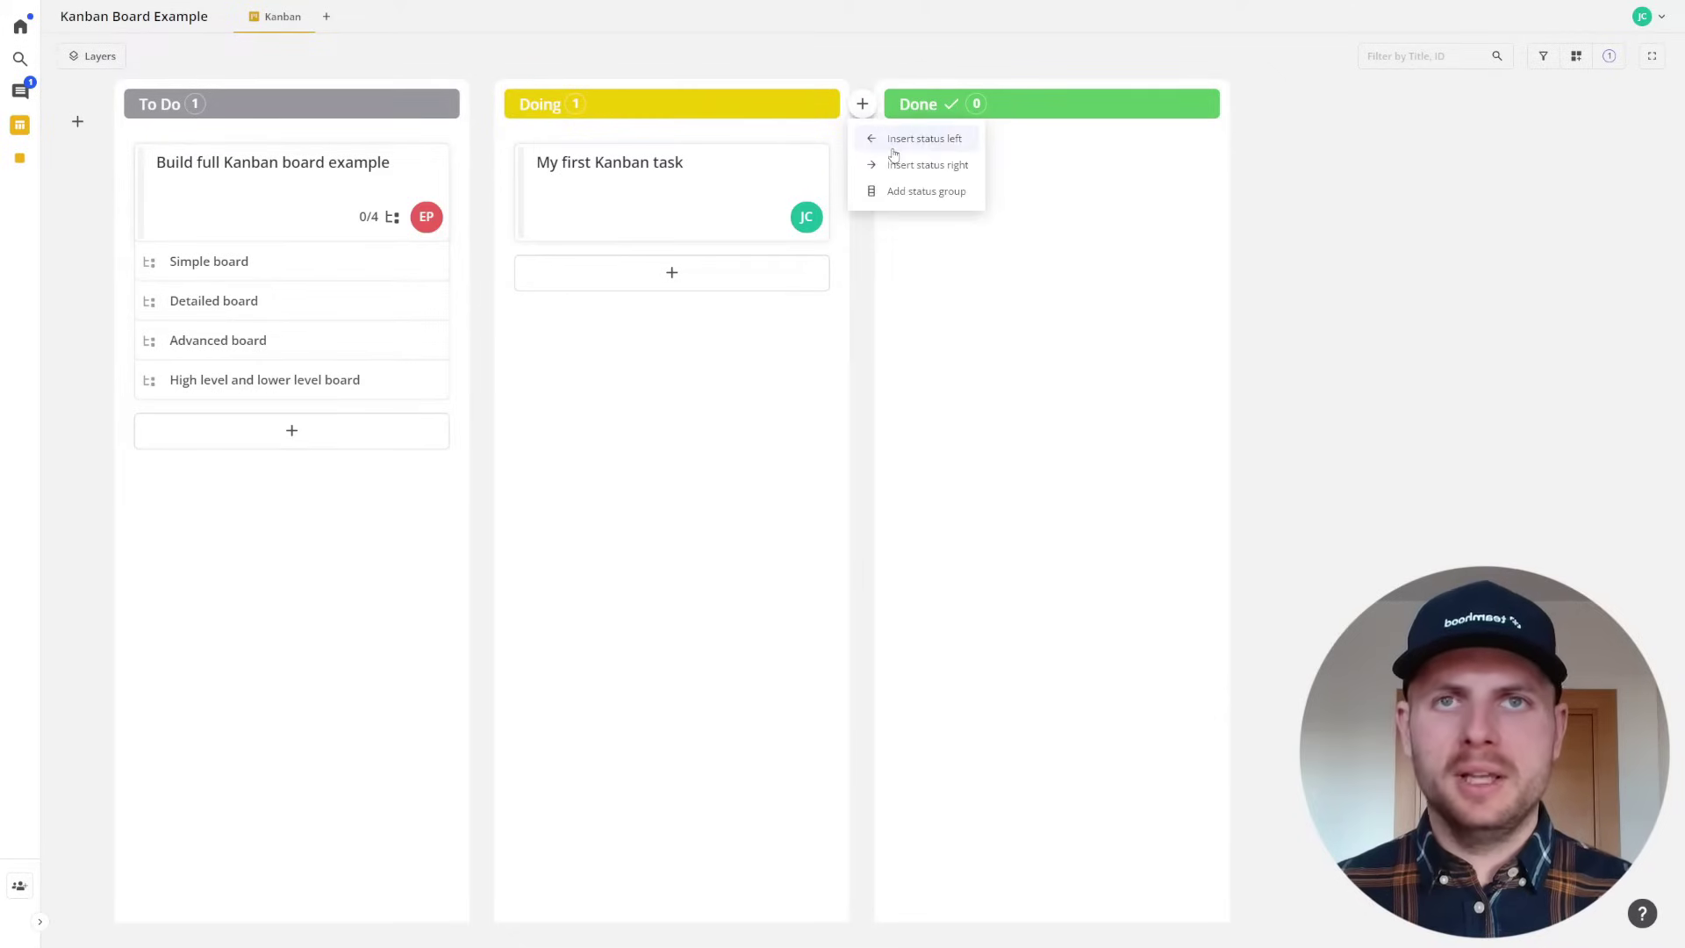
left_click(889, 144)
type("Review")
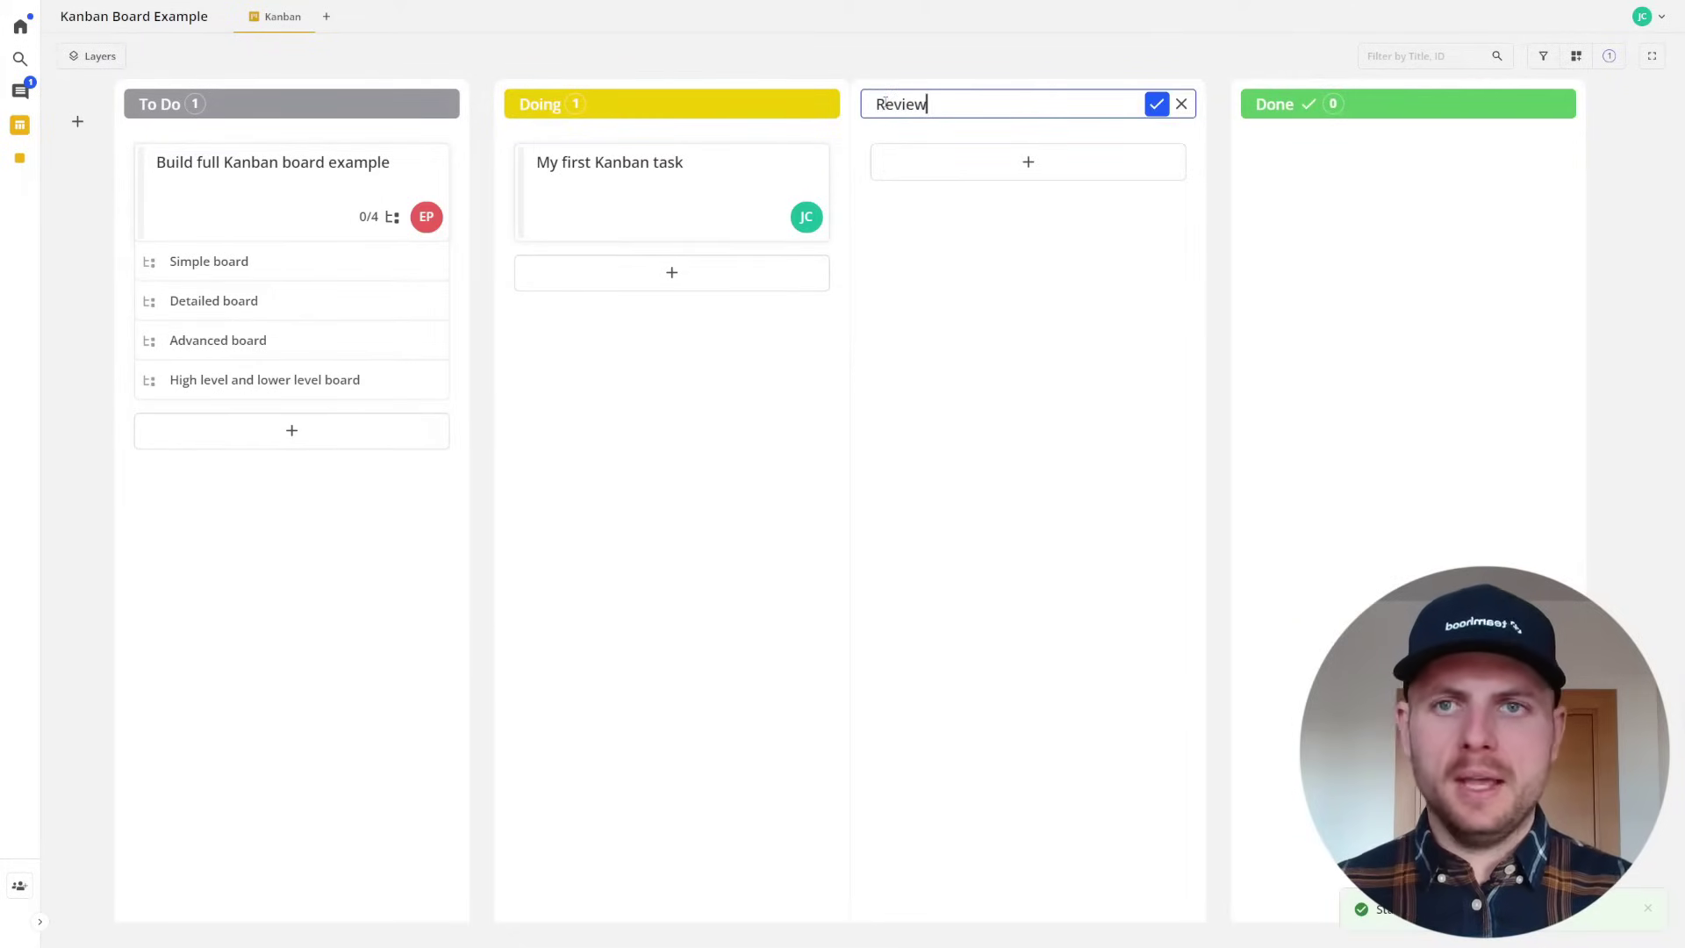
key("Return")
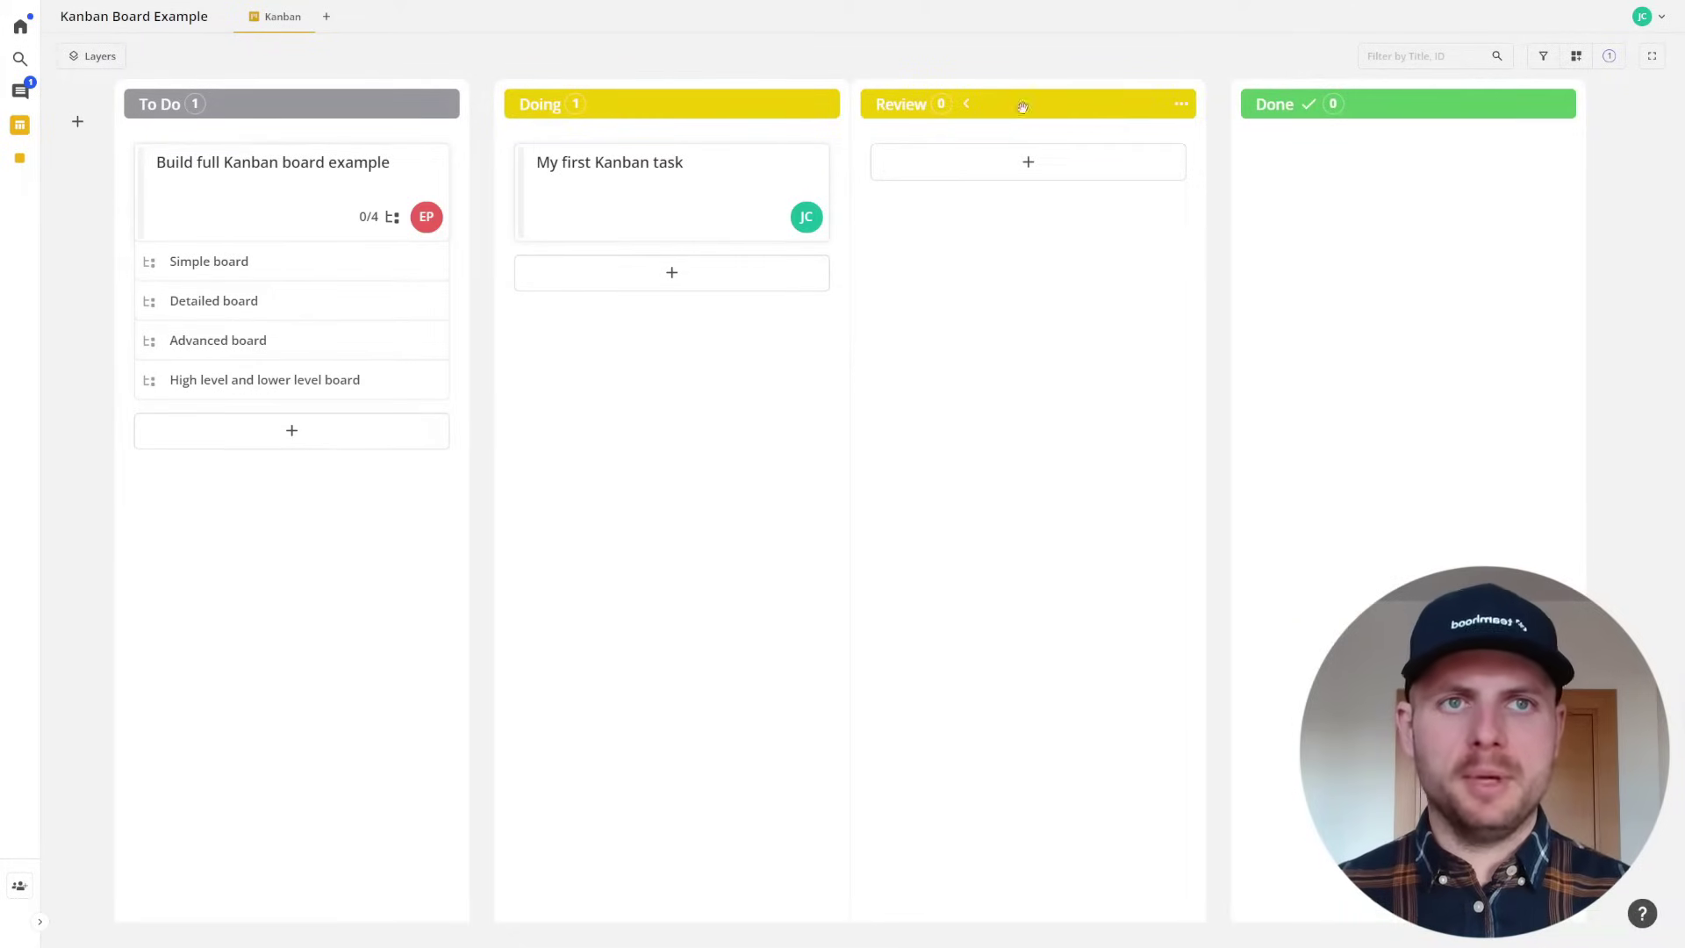
Colour the Review column purple and move 'My first Kanban task' into it.
left_click(1181, 103)
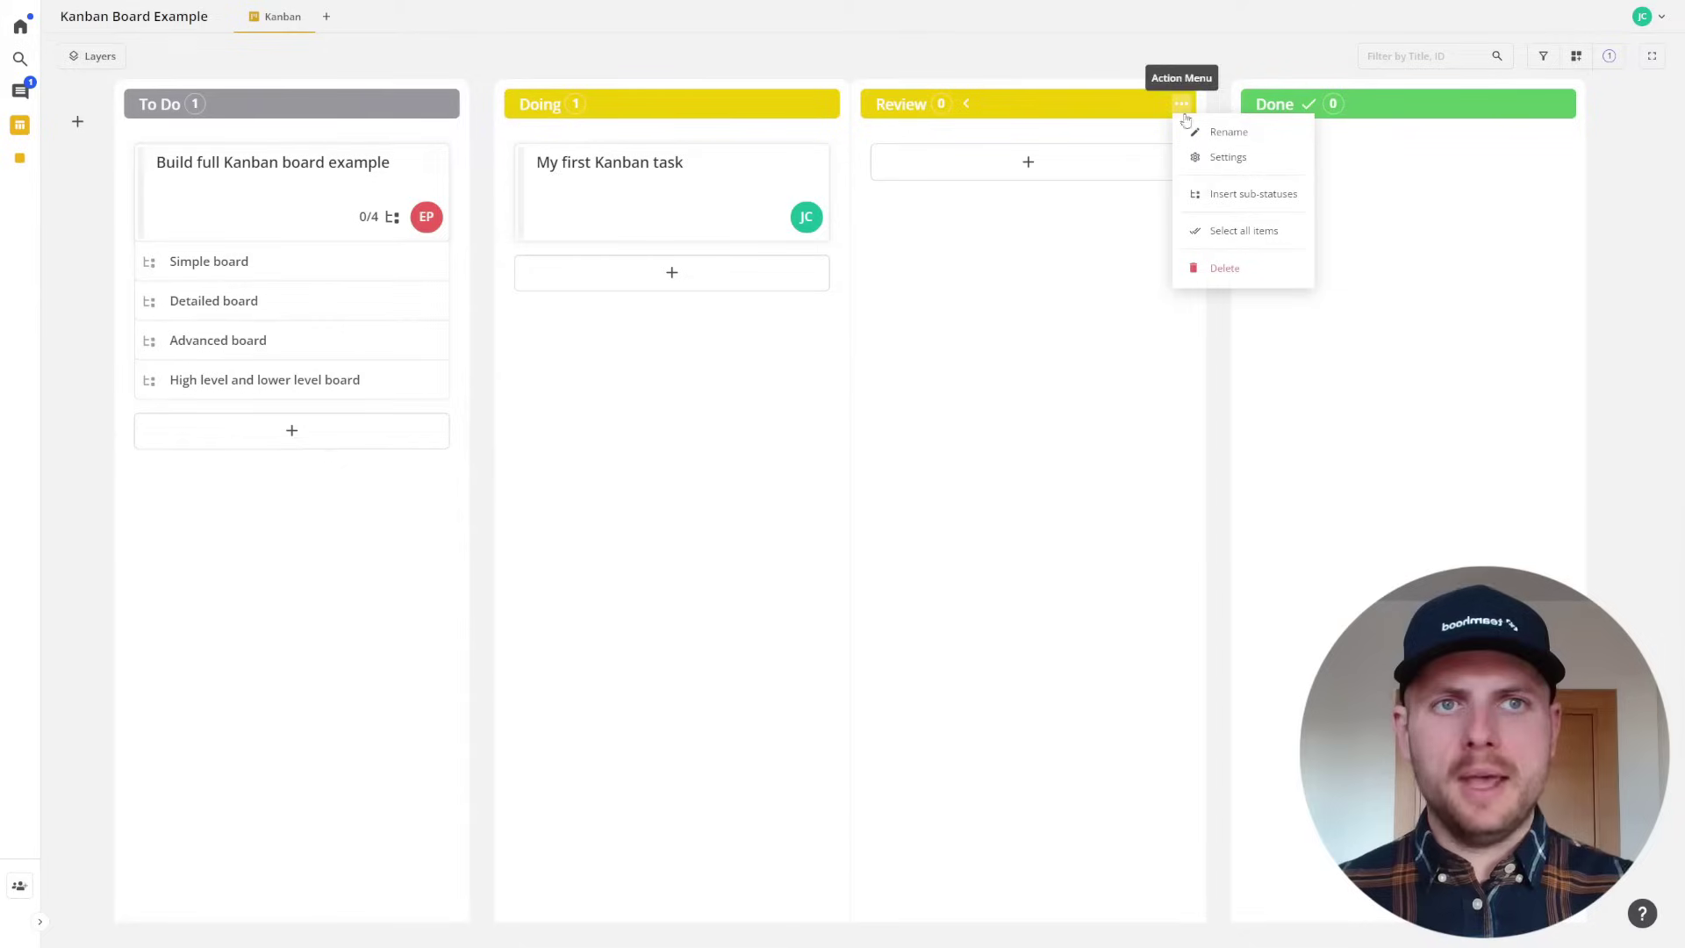
left_click(1228, 160)
left_click(1220, 366)
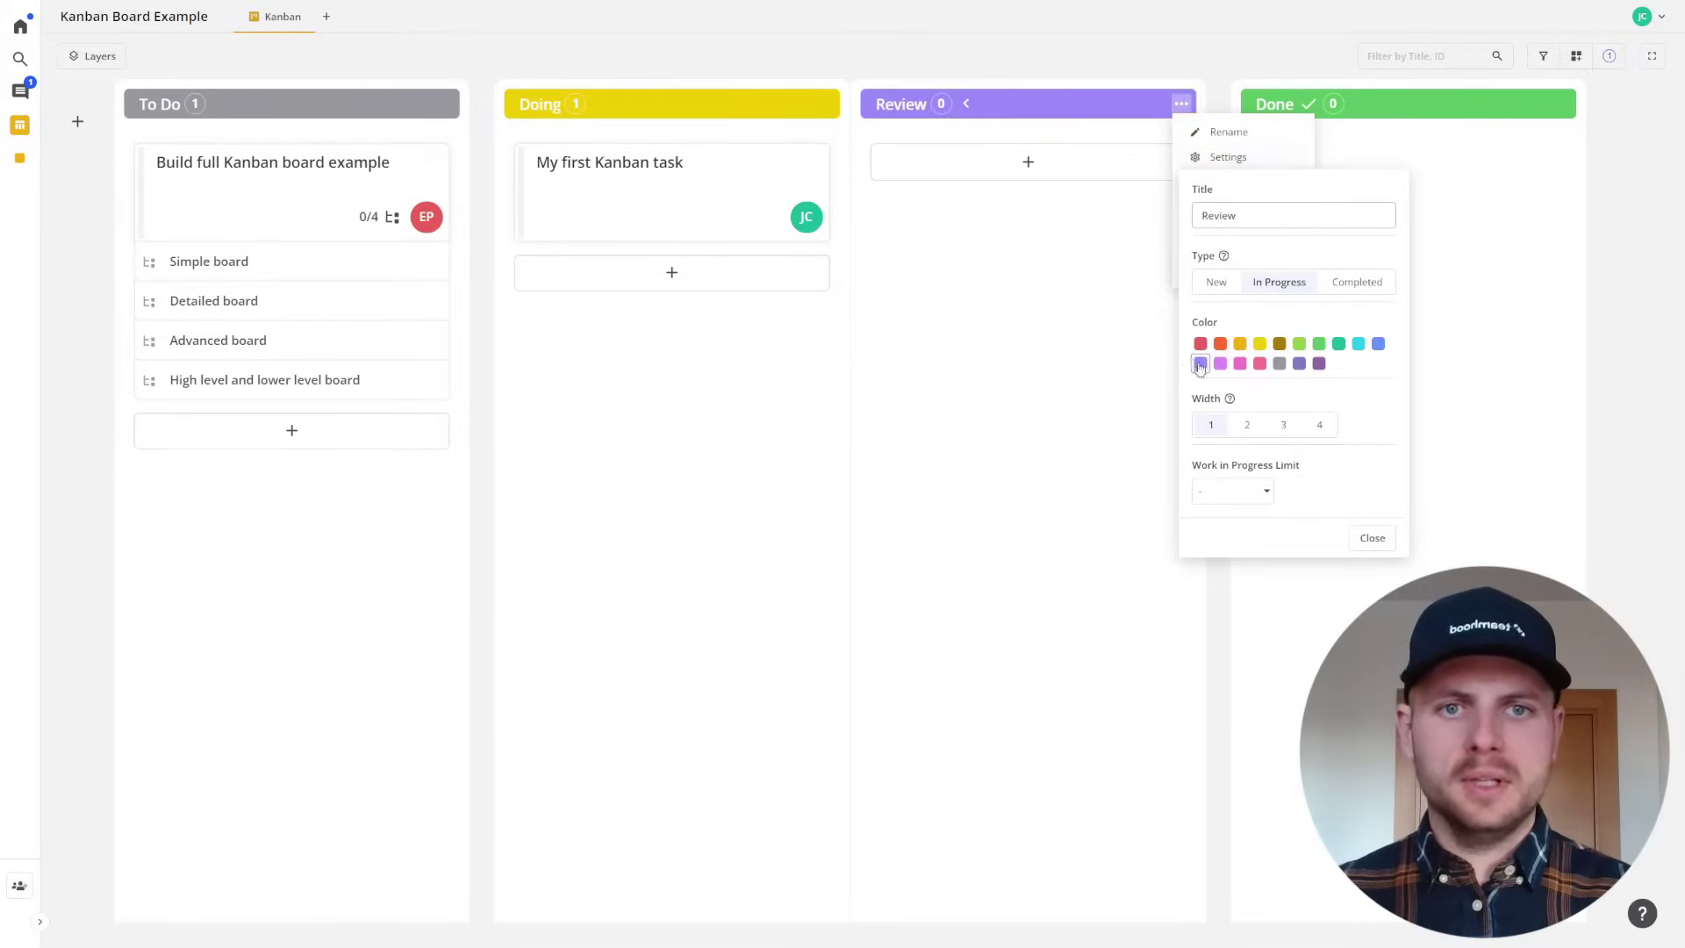
left_click(999, 280)
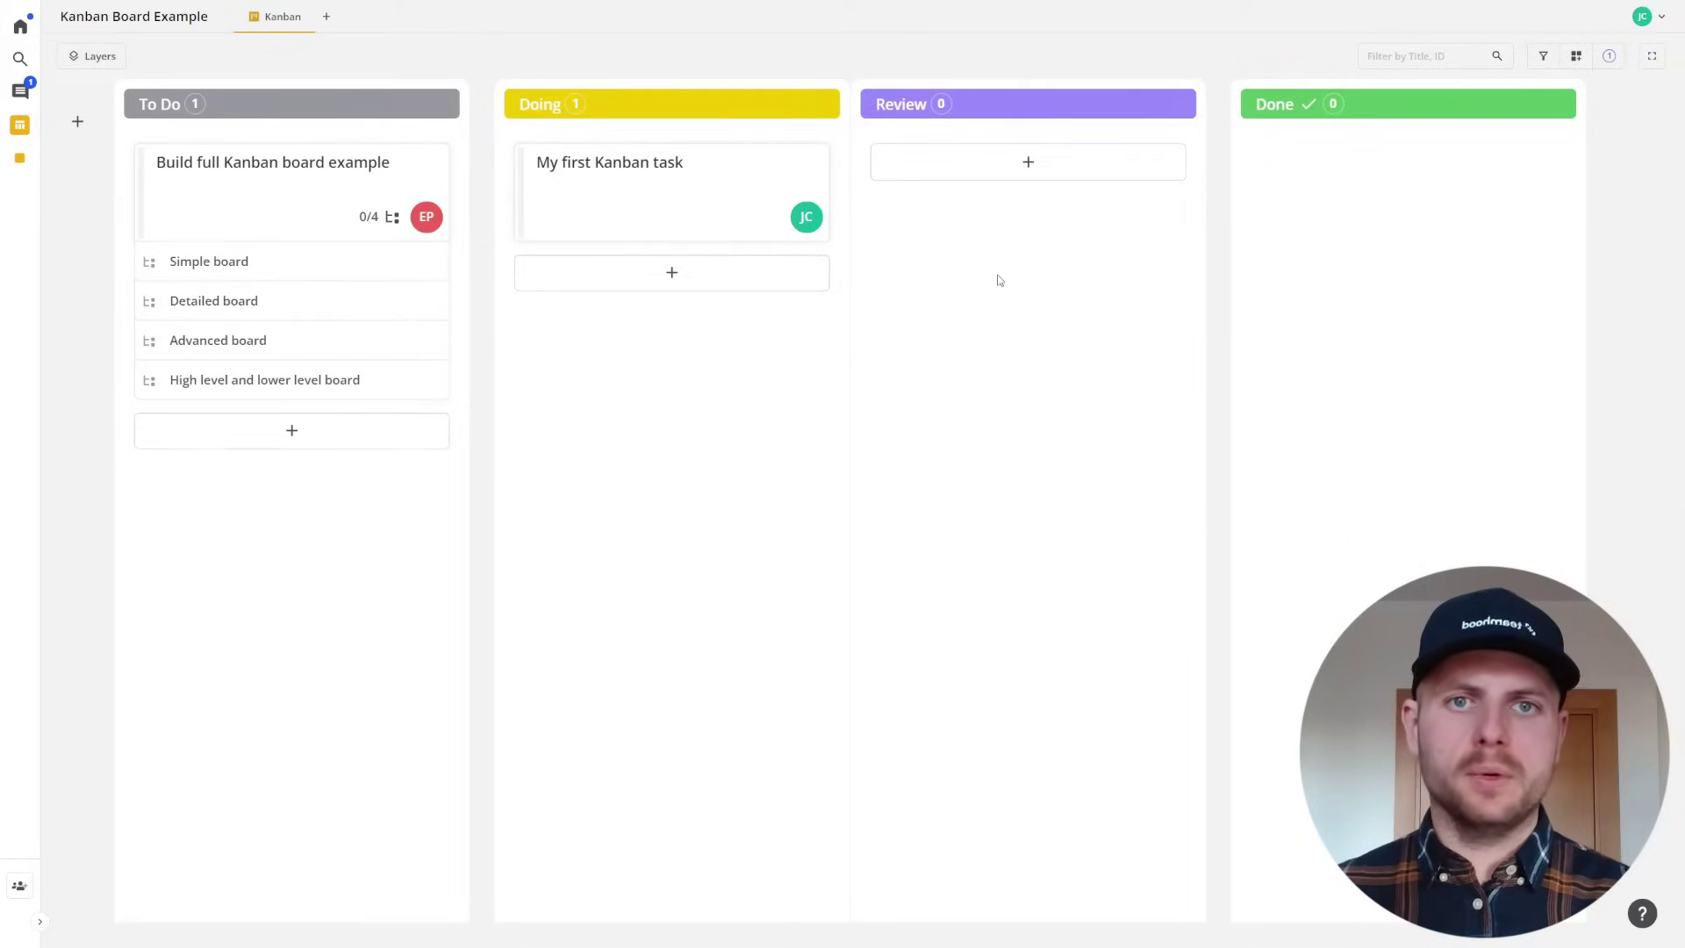
left_click_drag(803, 227, 1035, 185)
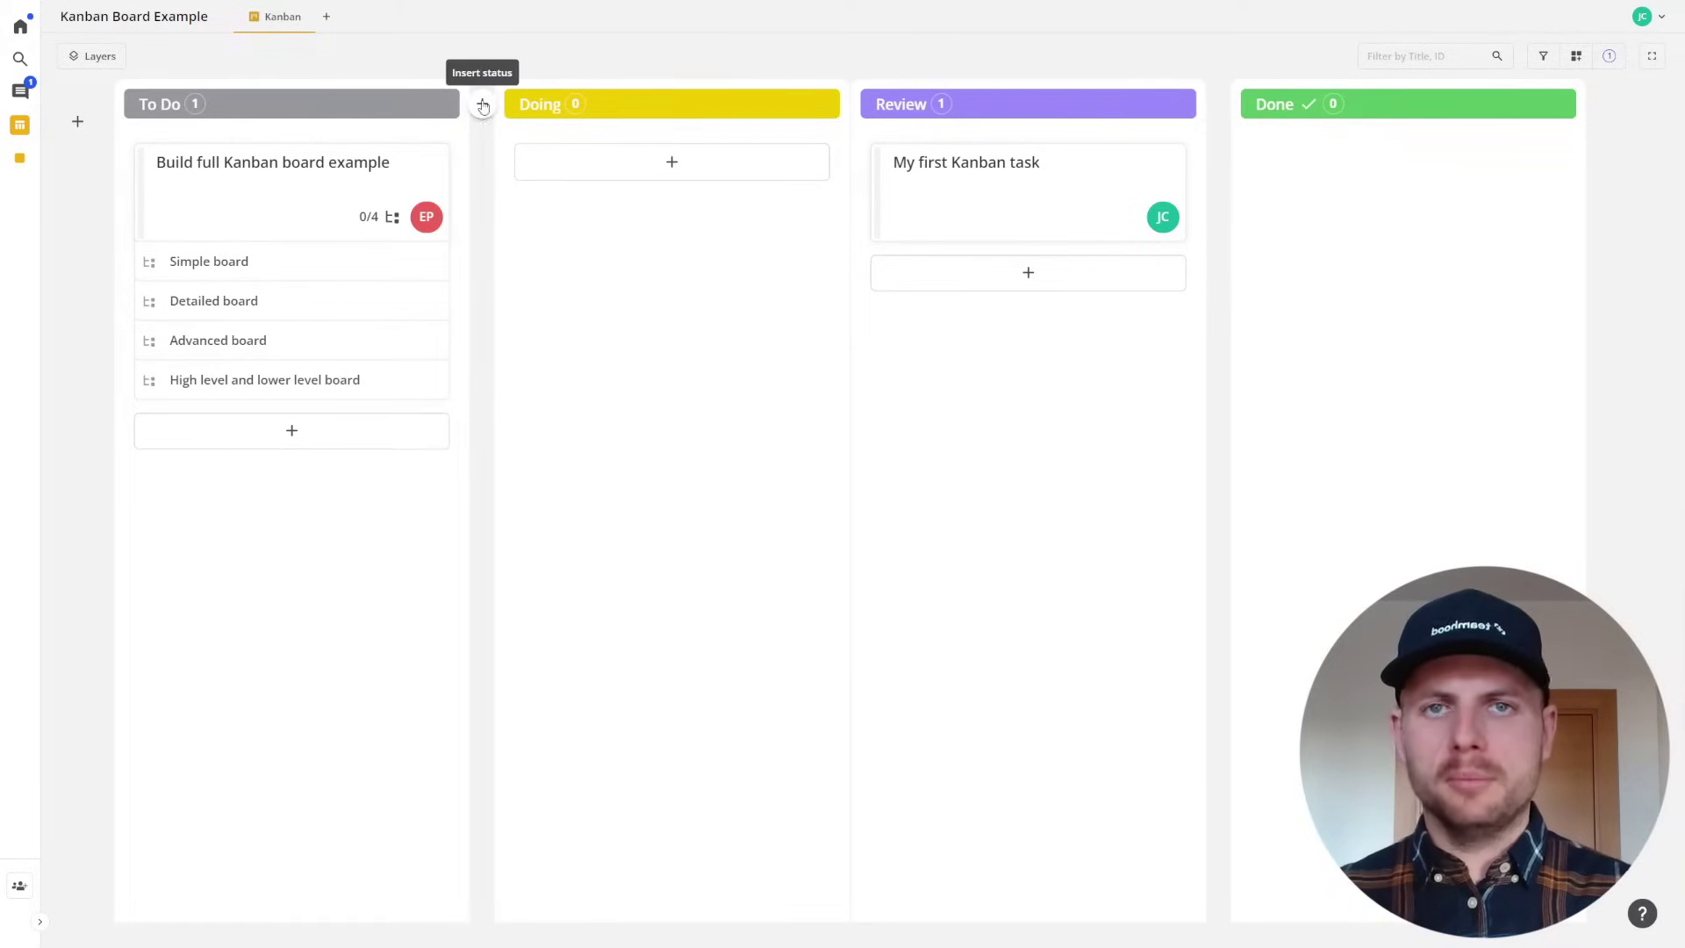
Insert a new status named Priority between To Do and Doing.
left_click(482, 106)
left_click(513, 139)
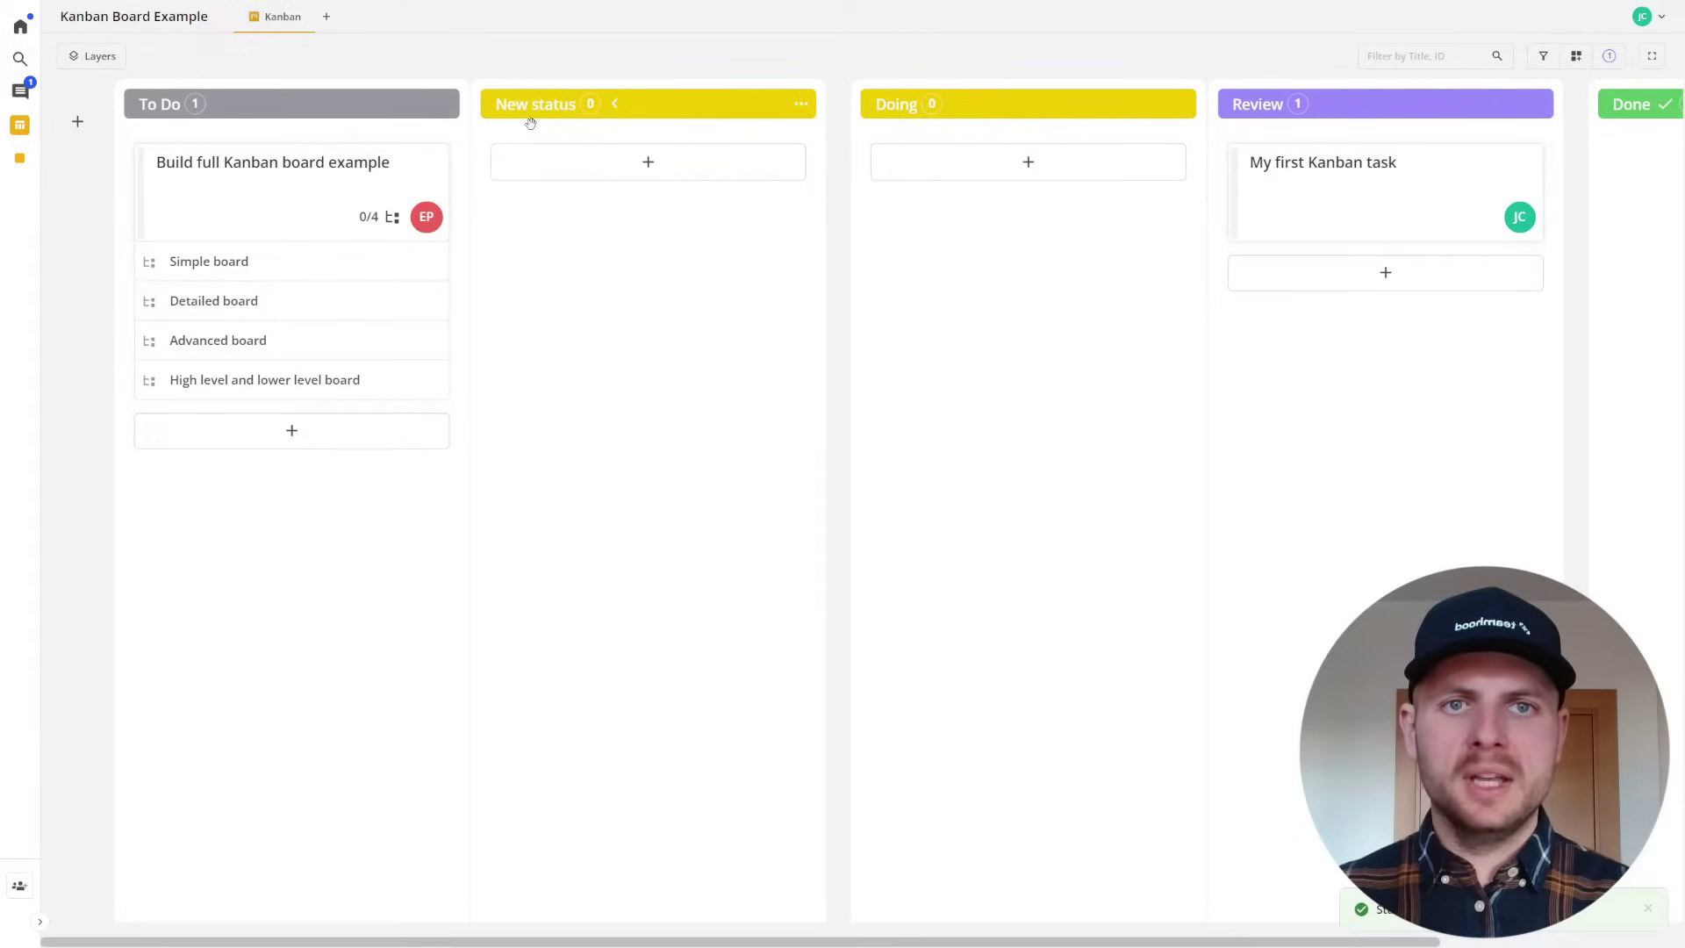
left_click(535, 111)
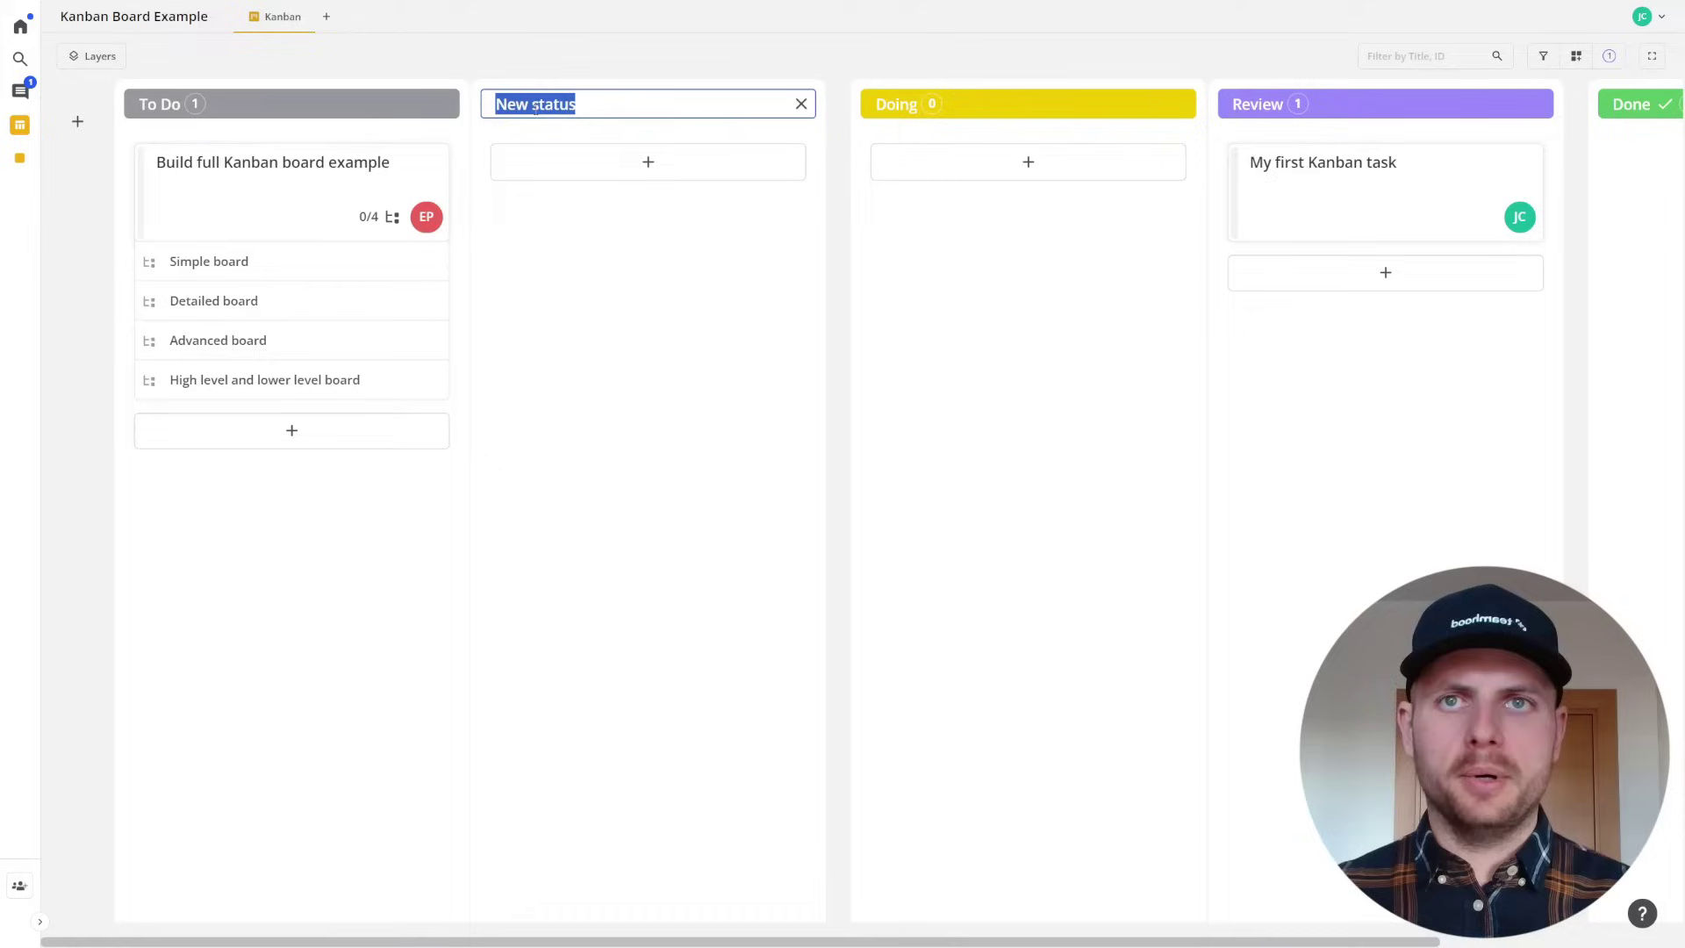
type("Priority")
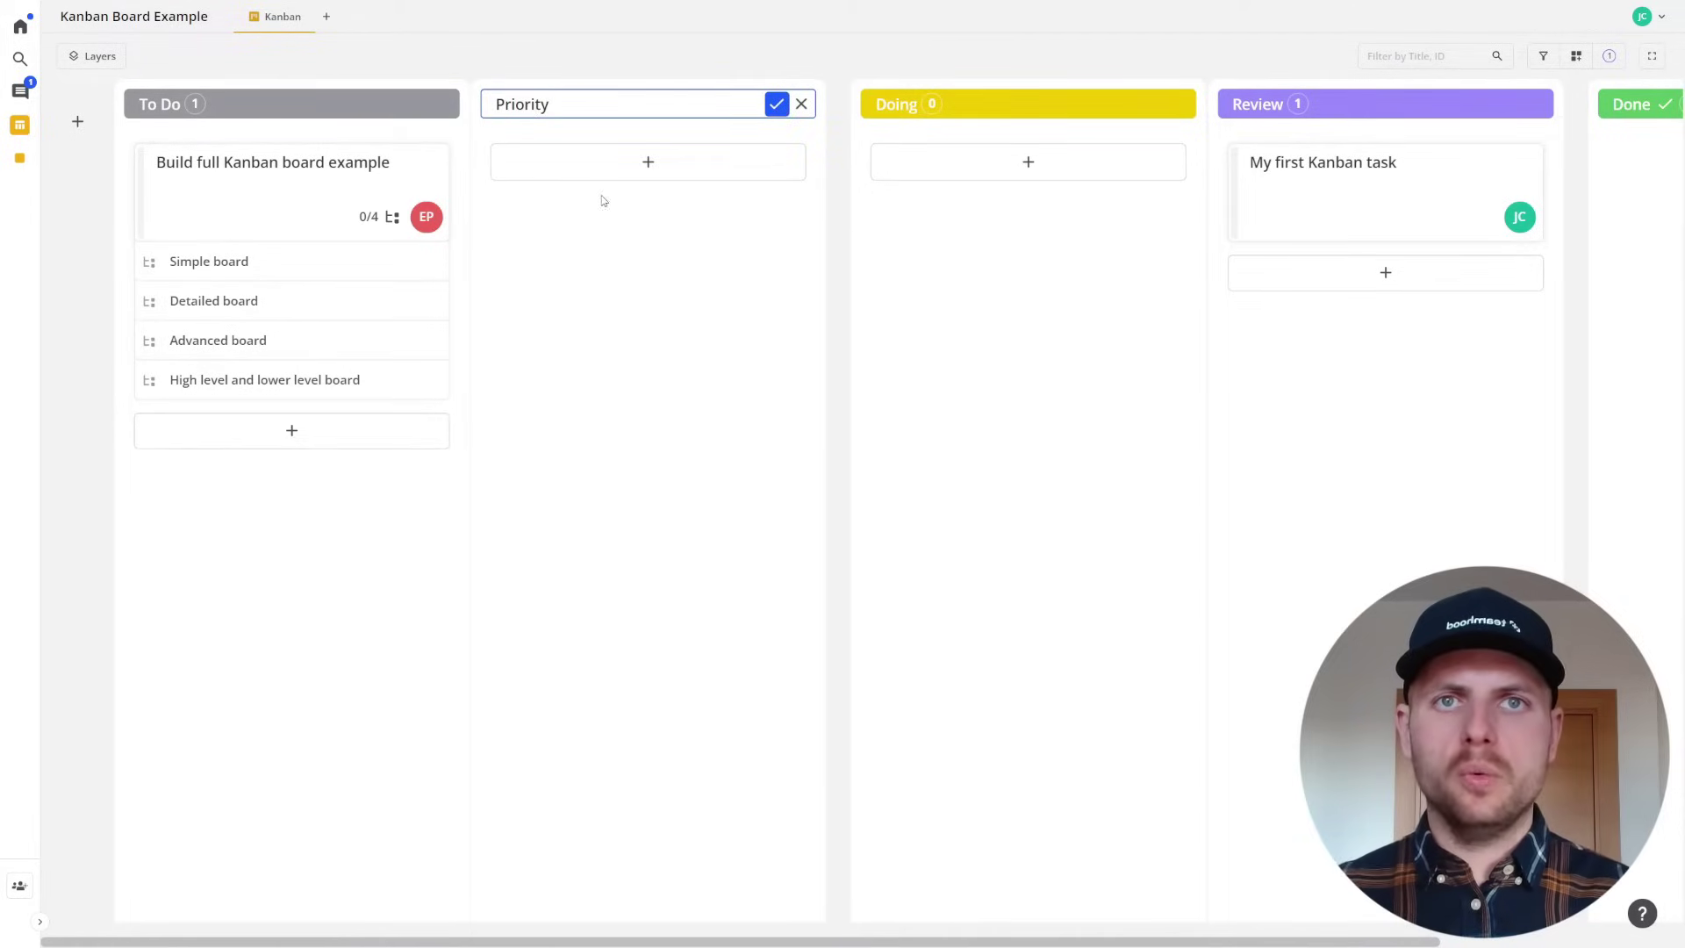
left_click(776, 103)
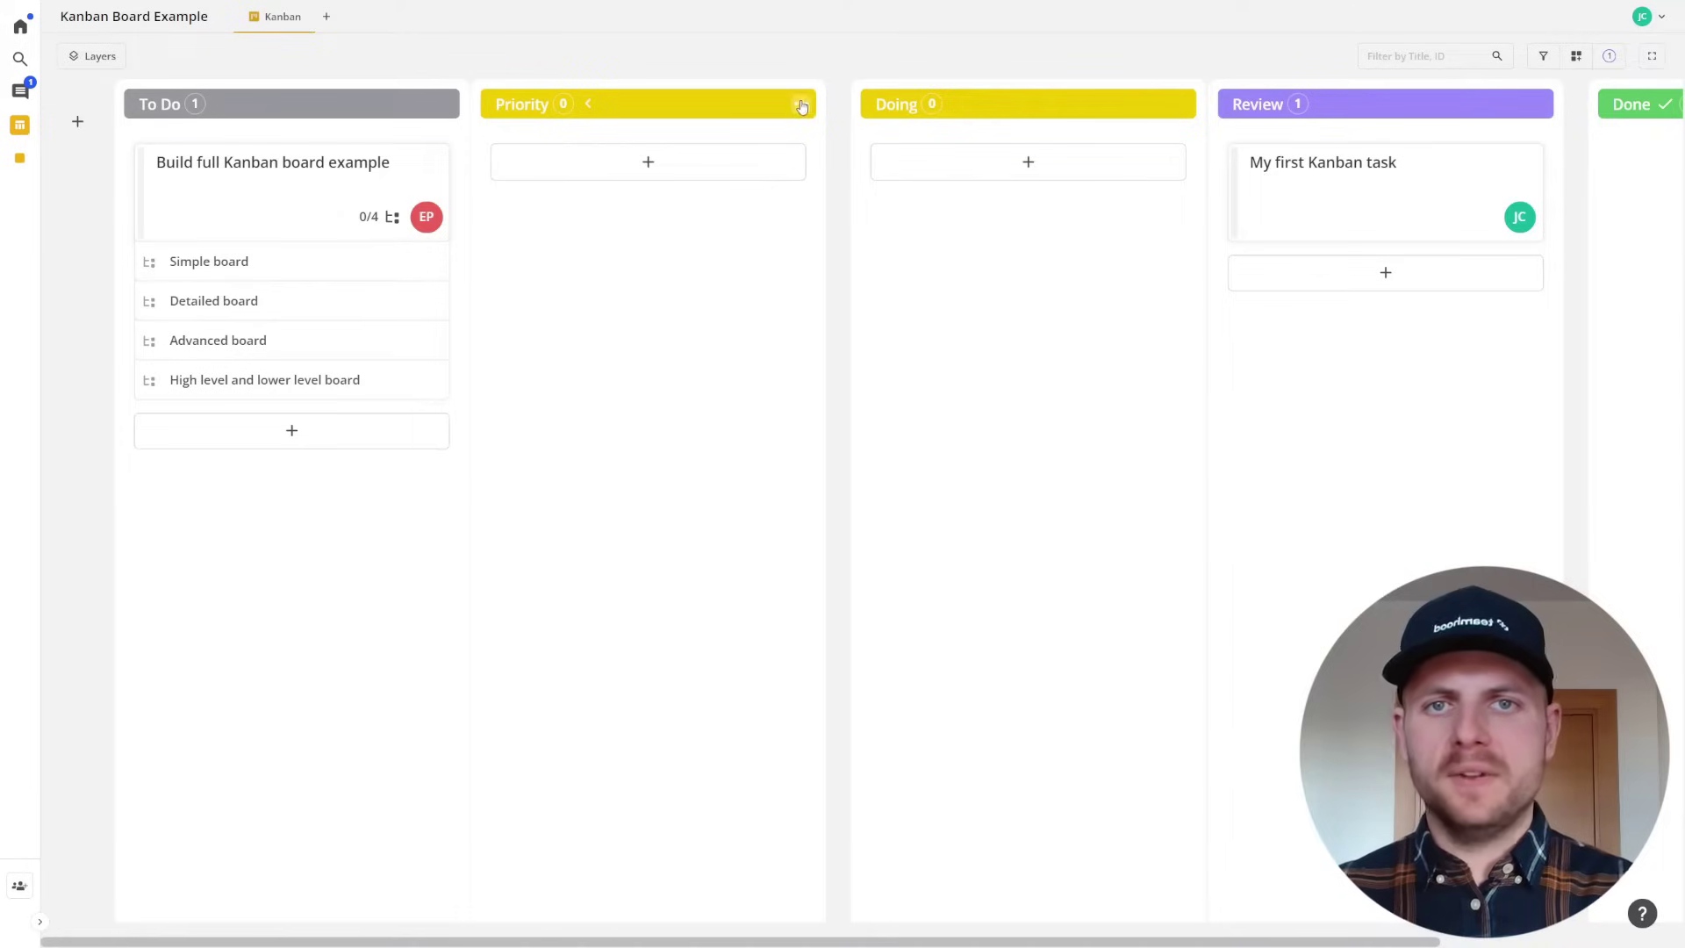
Set the Priority column's colour to orange.
left_click(801, 103)
left_click(821, 157)
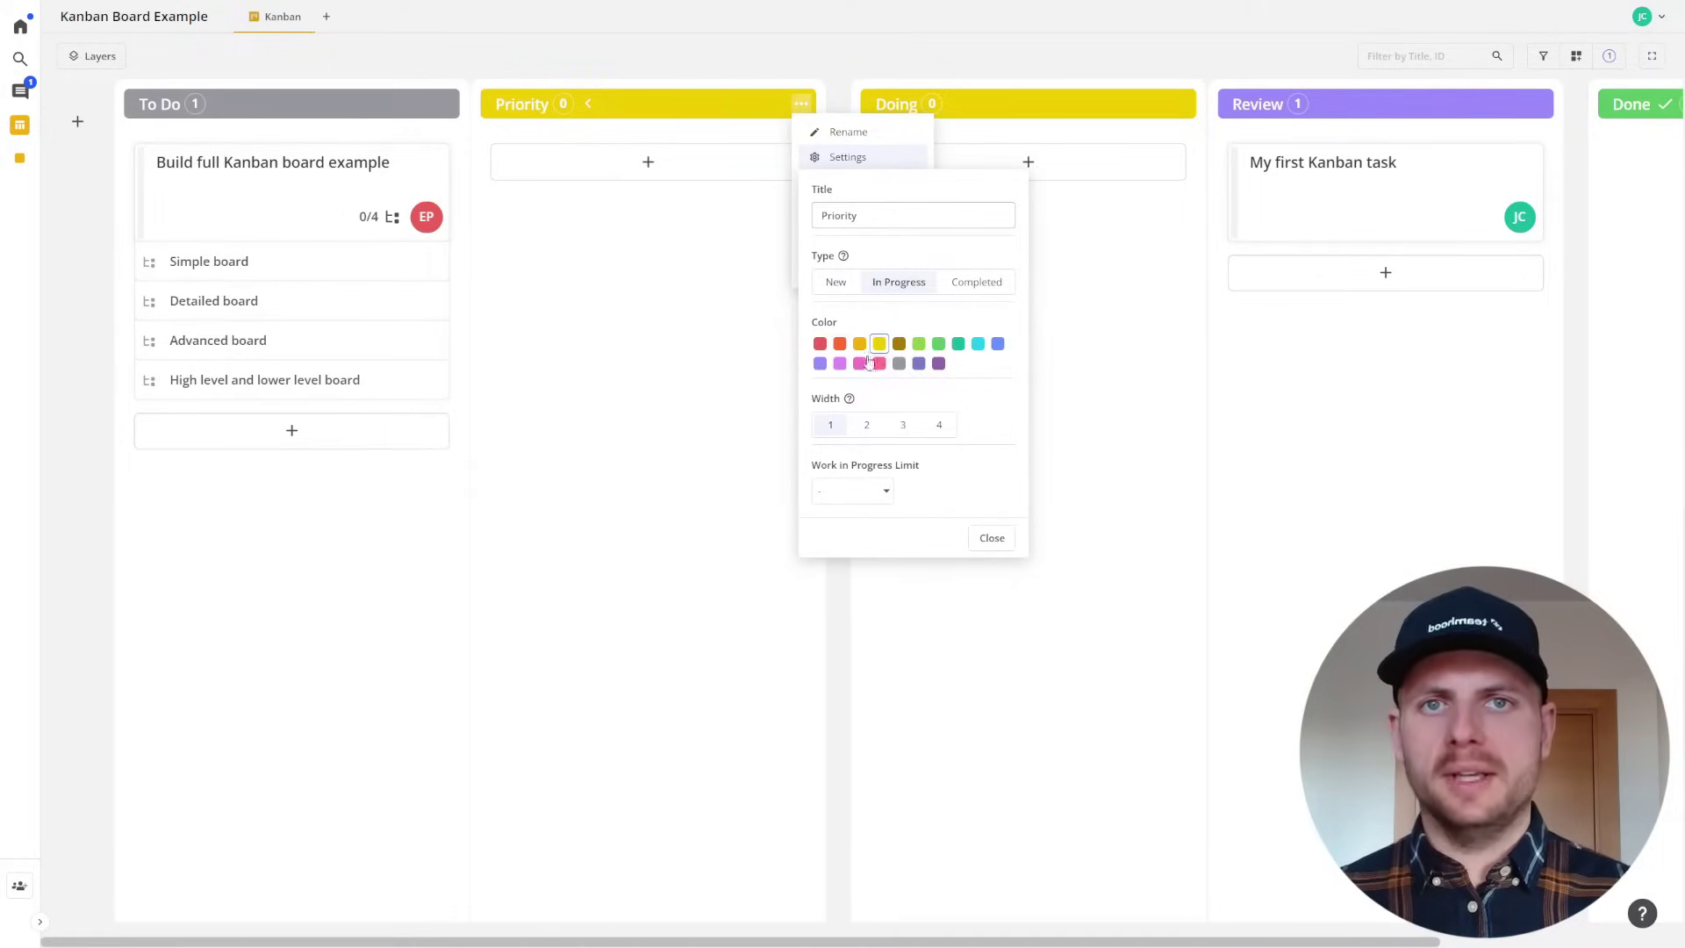
left_click(841, 349)
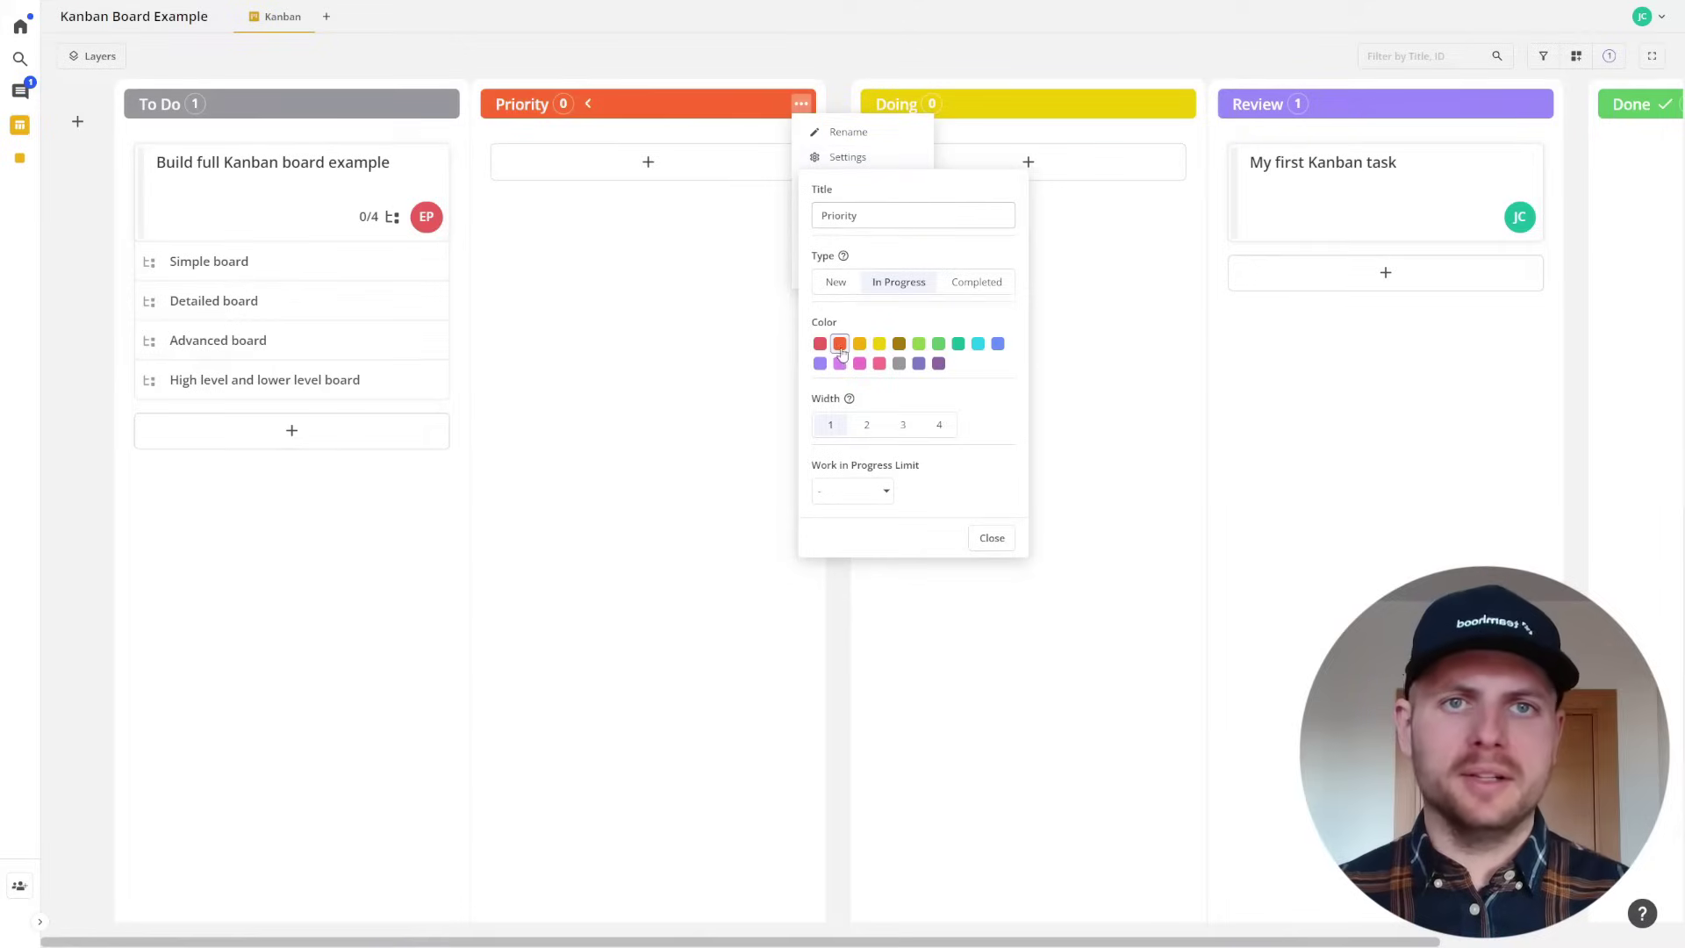
left_click(643, 304)
left_click(650, 302)
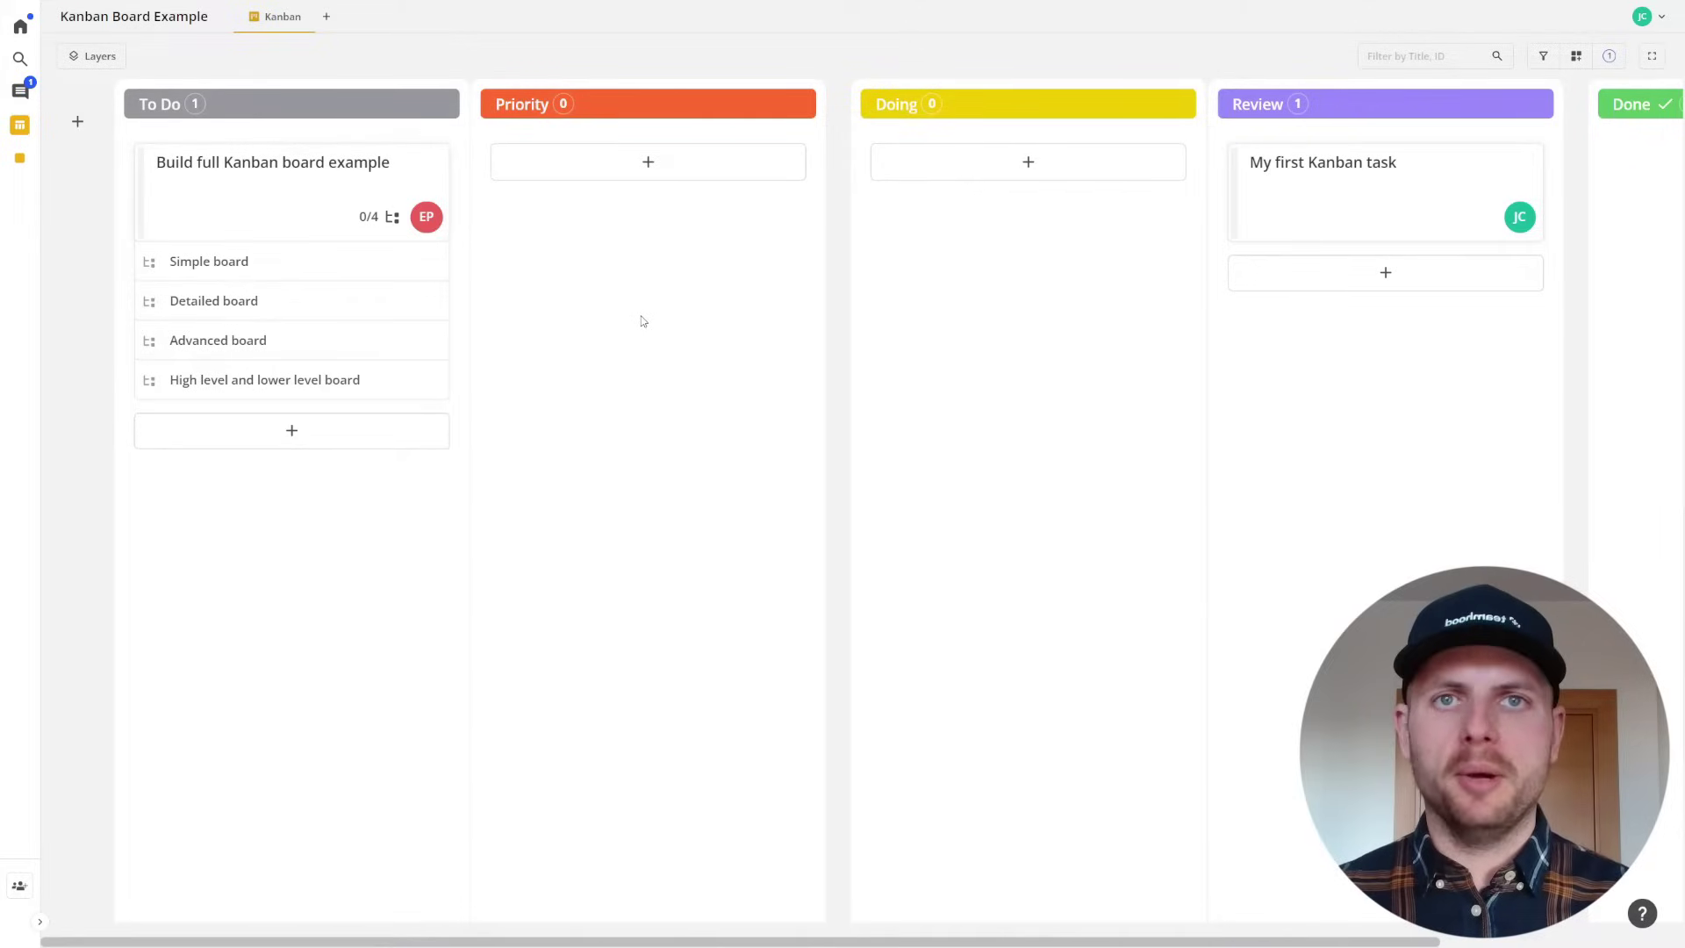
Move 'Build full Kanban board example' into Priority and zoom out so all five columns fit.
left_click_drag(280, 169, 556, 322)
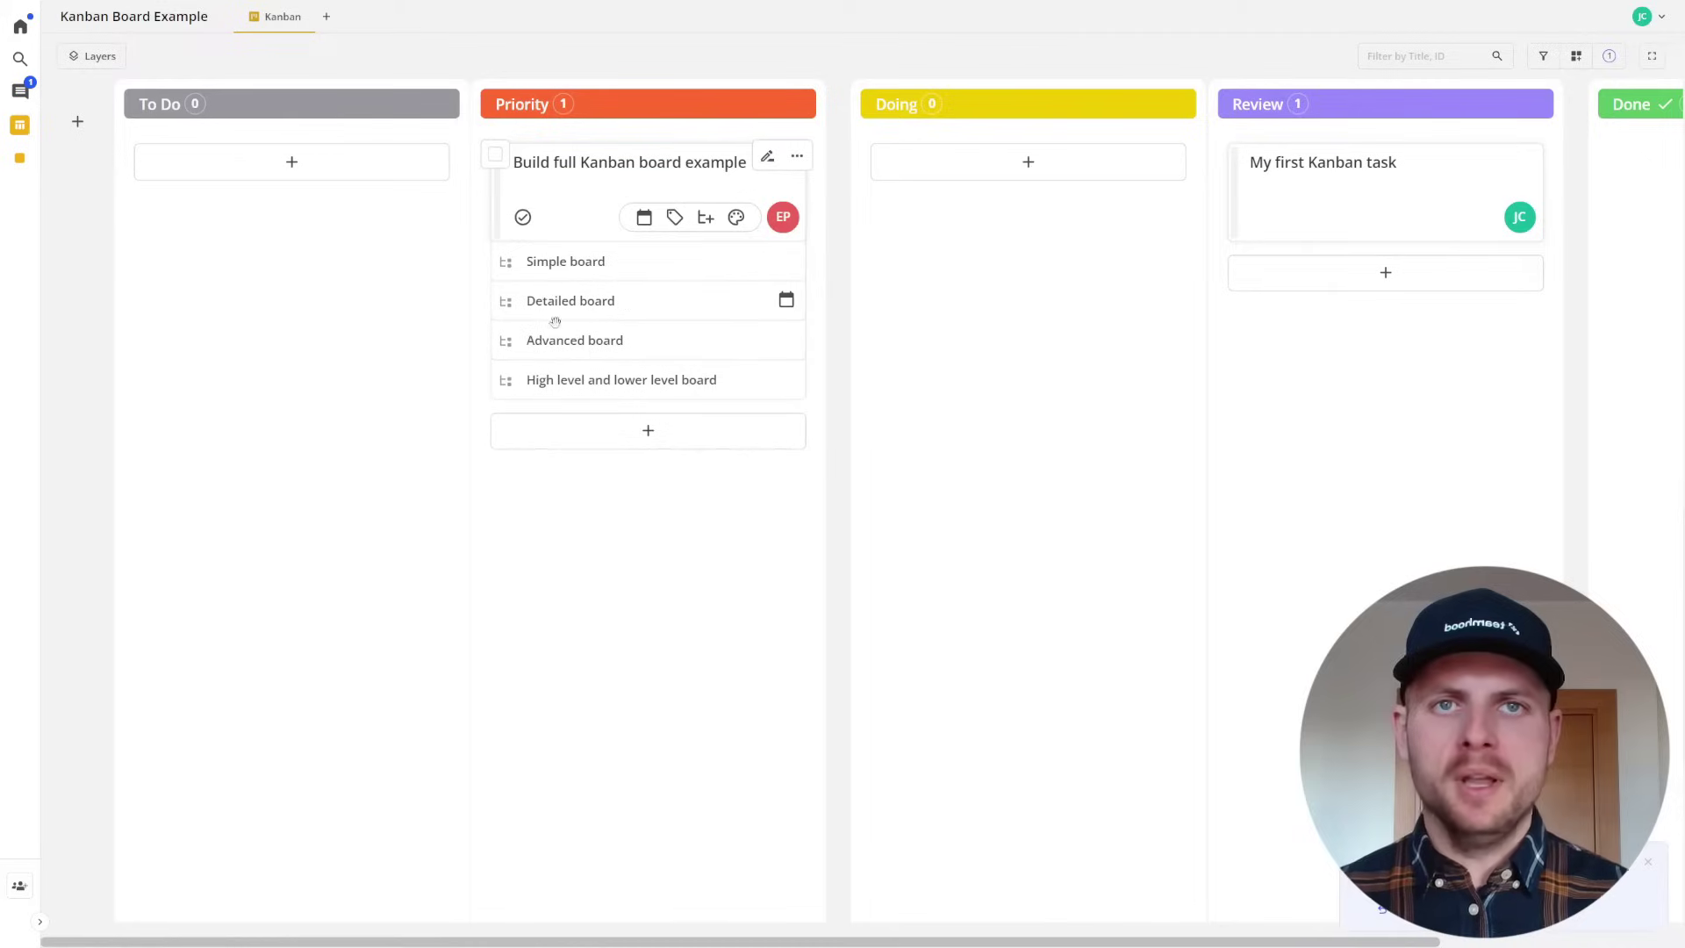
left_click_drag(1118, 362, 1088, 434)
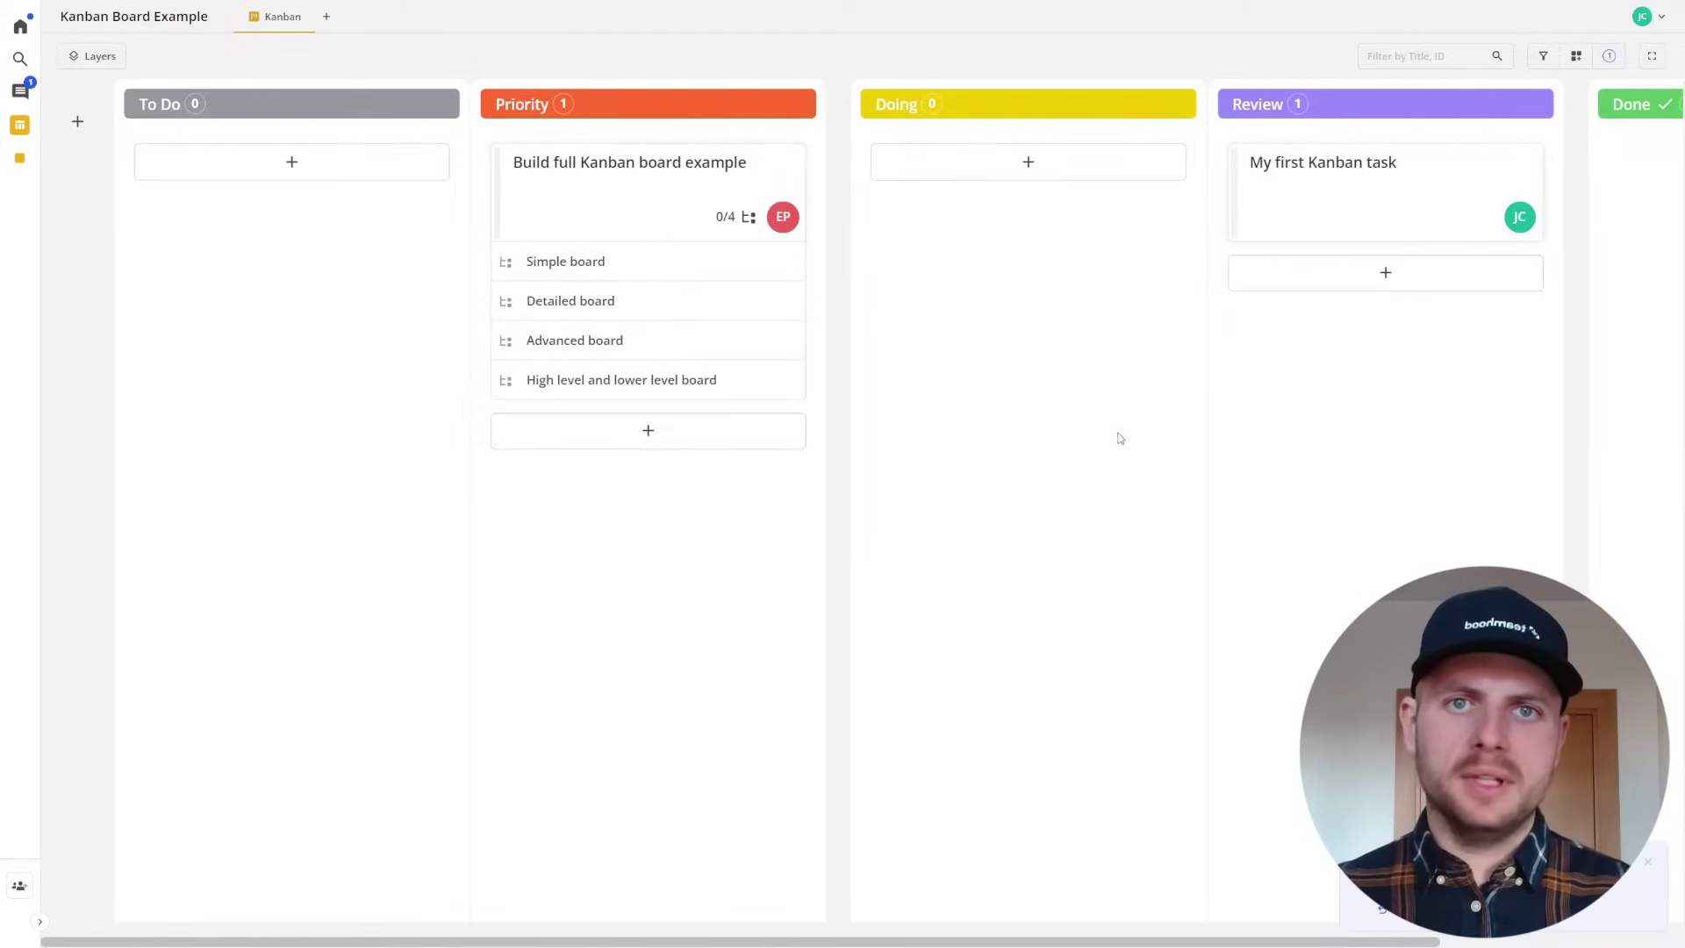
key("ctrl+minus")
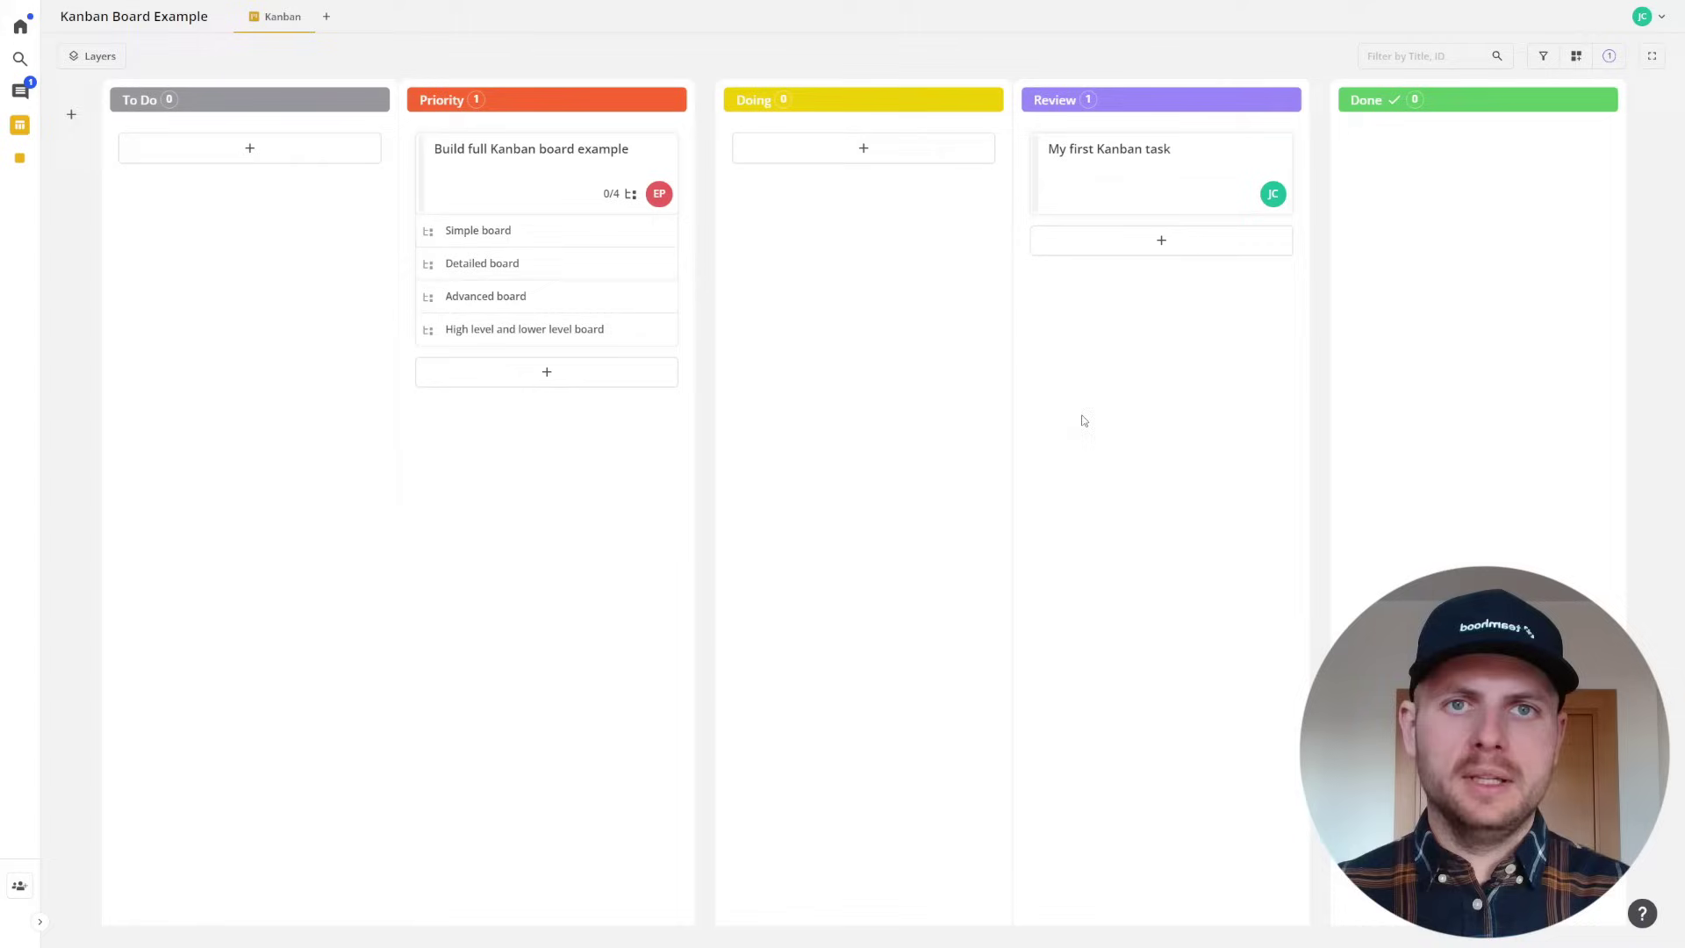
mouse_move(1008, 418)
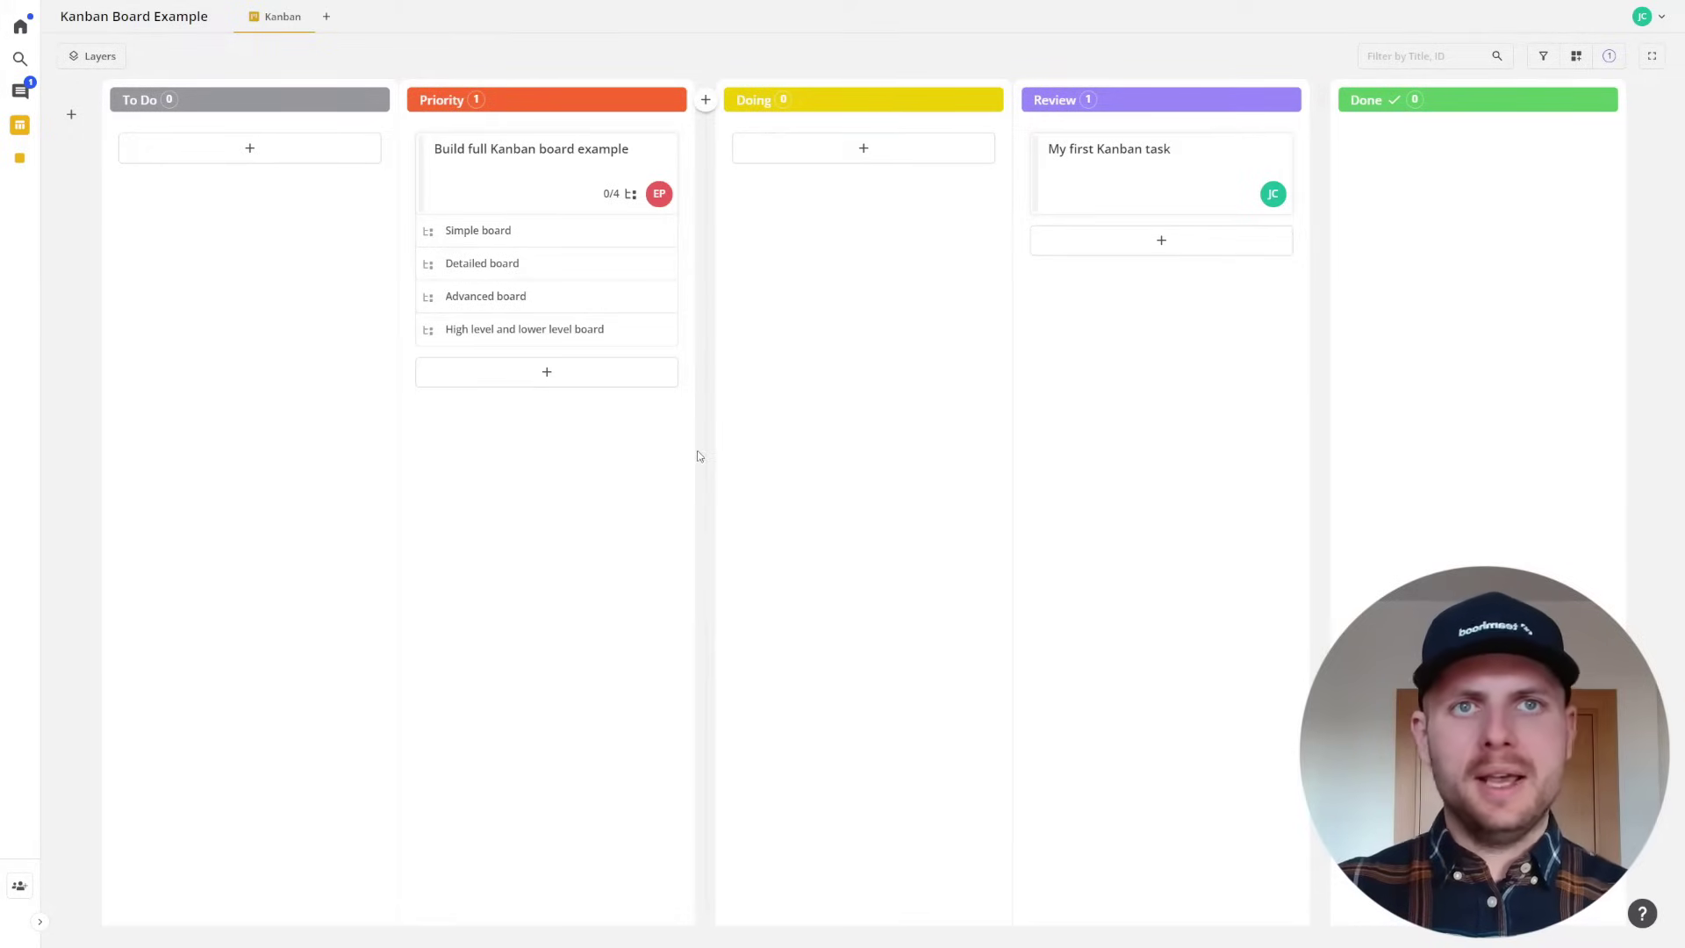
Show the Input, Work In Progress and Output status group headings and save the view.
left_click(1576, 56)
left_click(1117, 239)
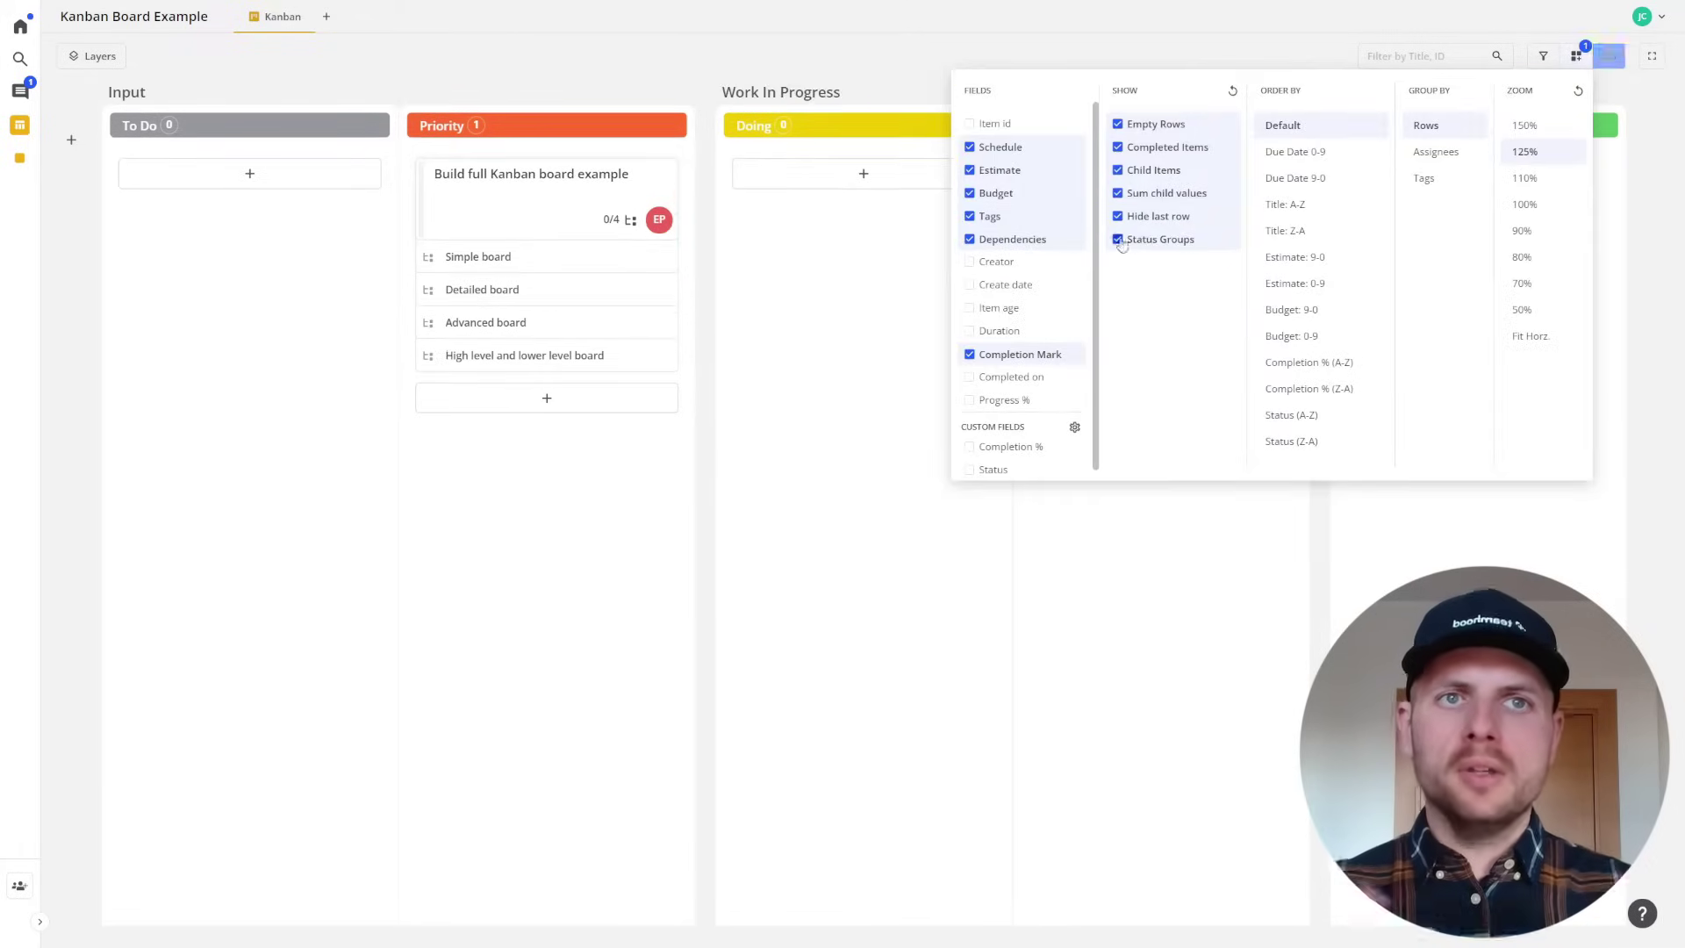
left_click(830, 477)
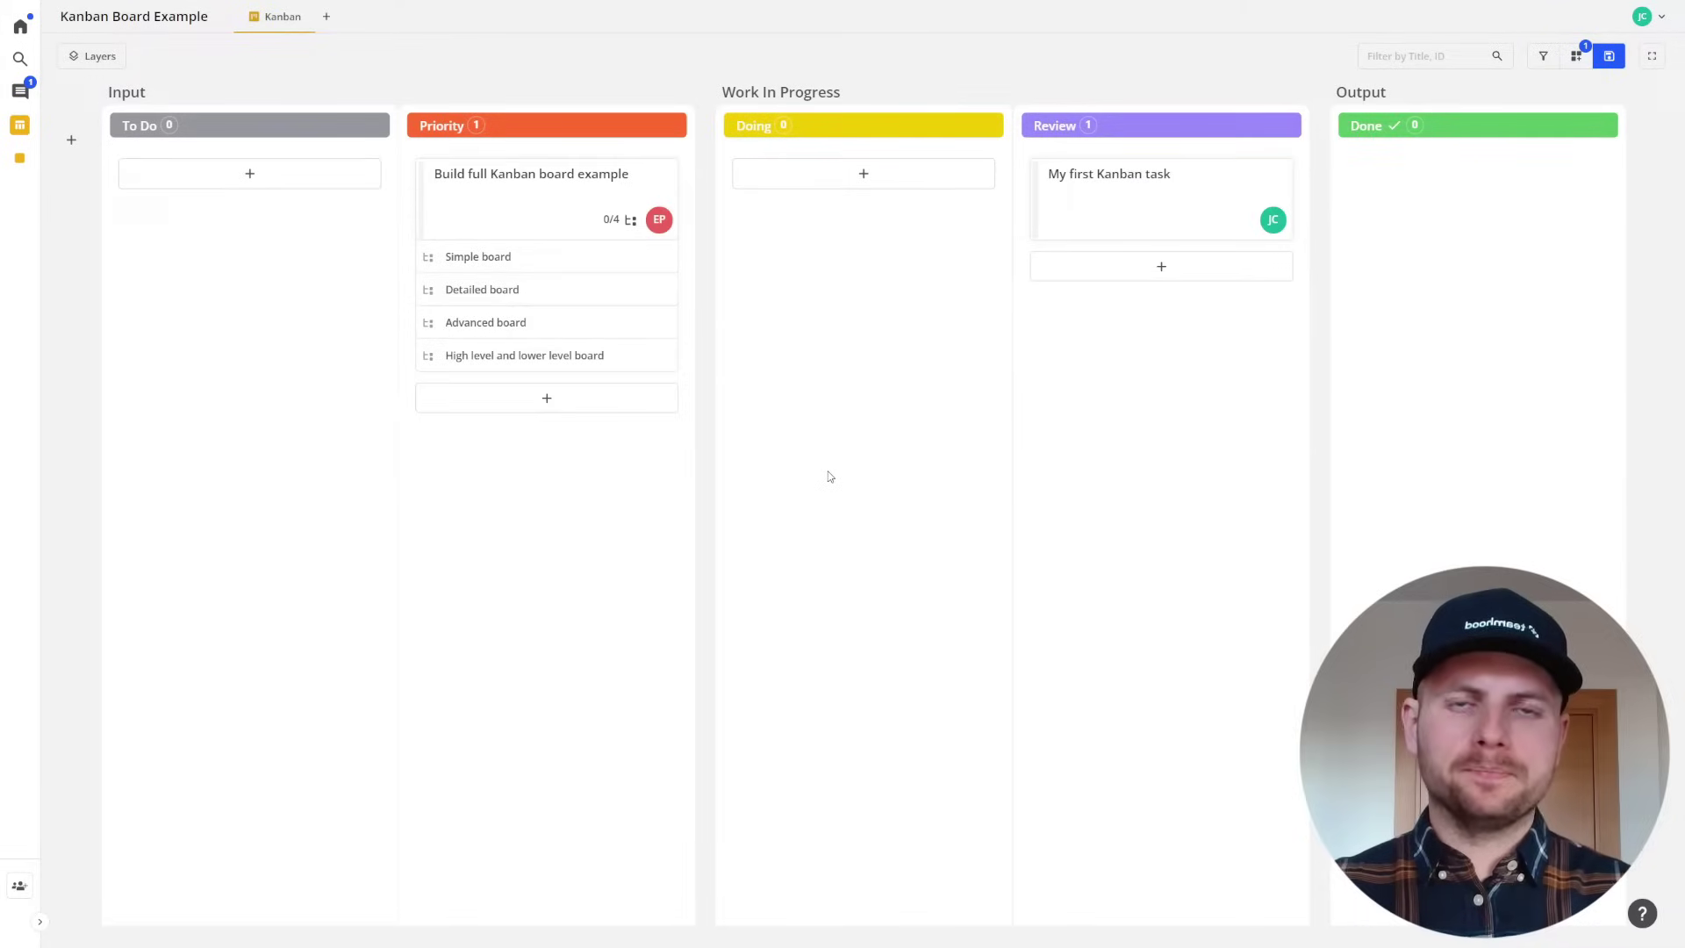
left_click(1608, 57)
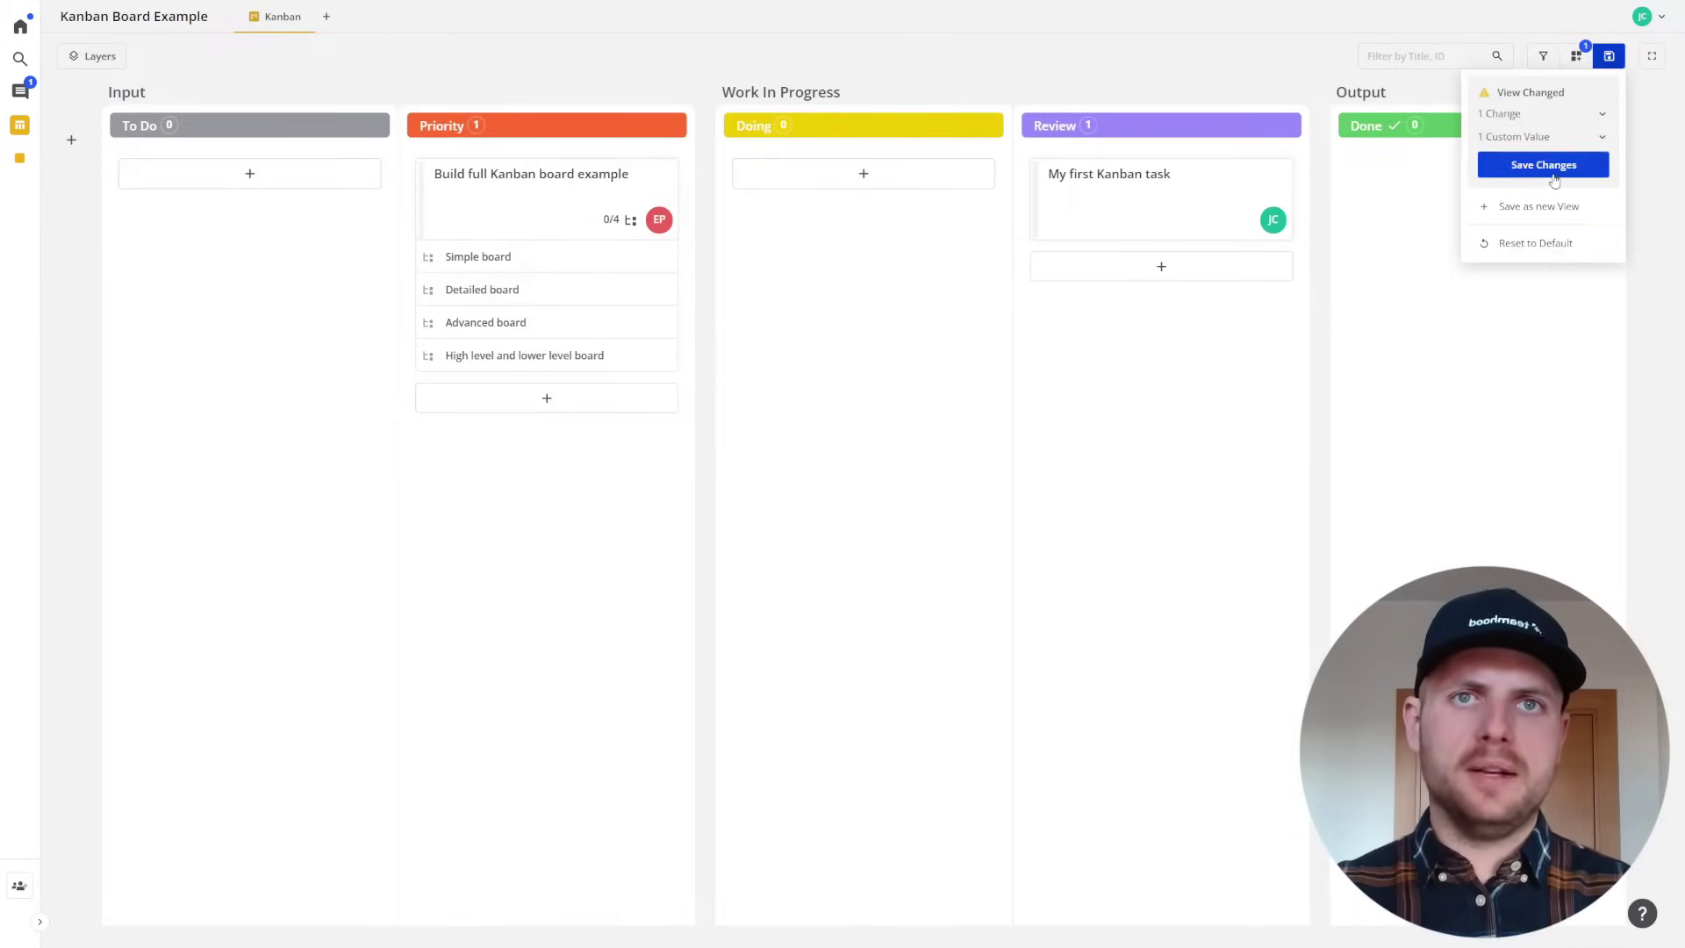
left_click(1552, 171)
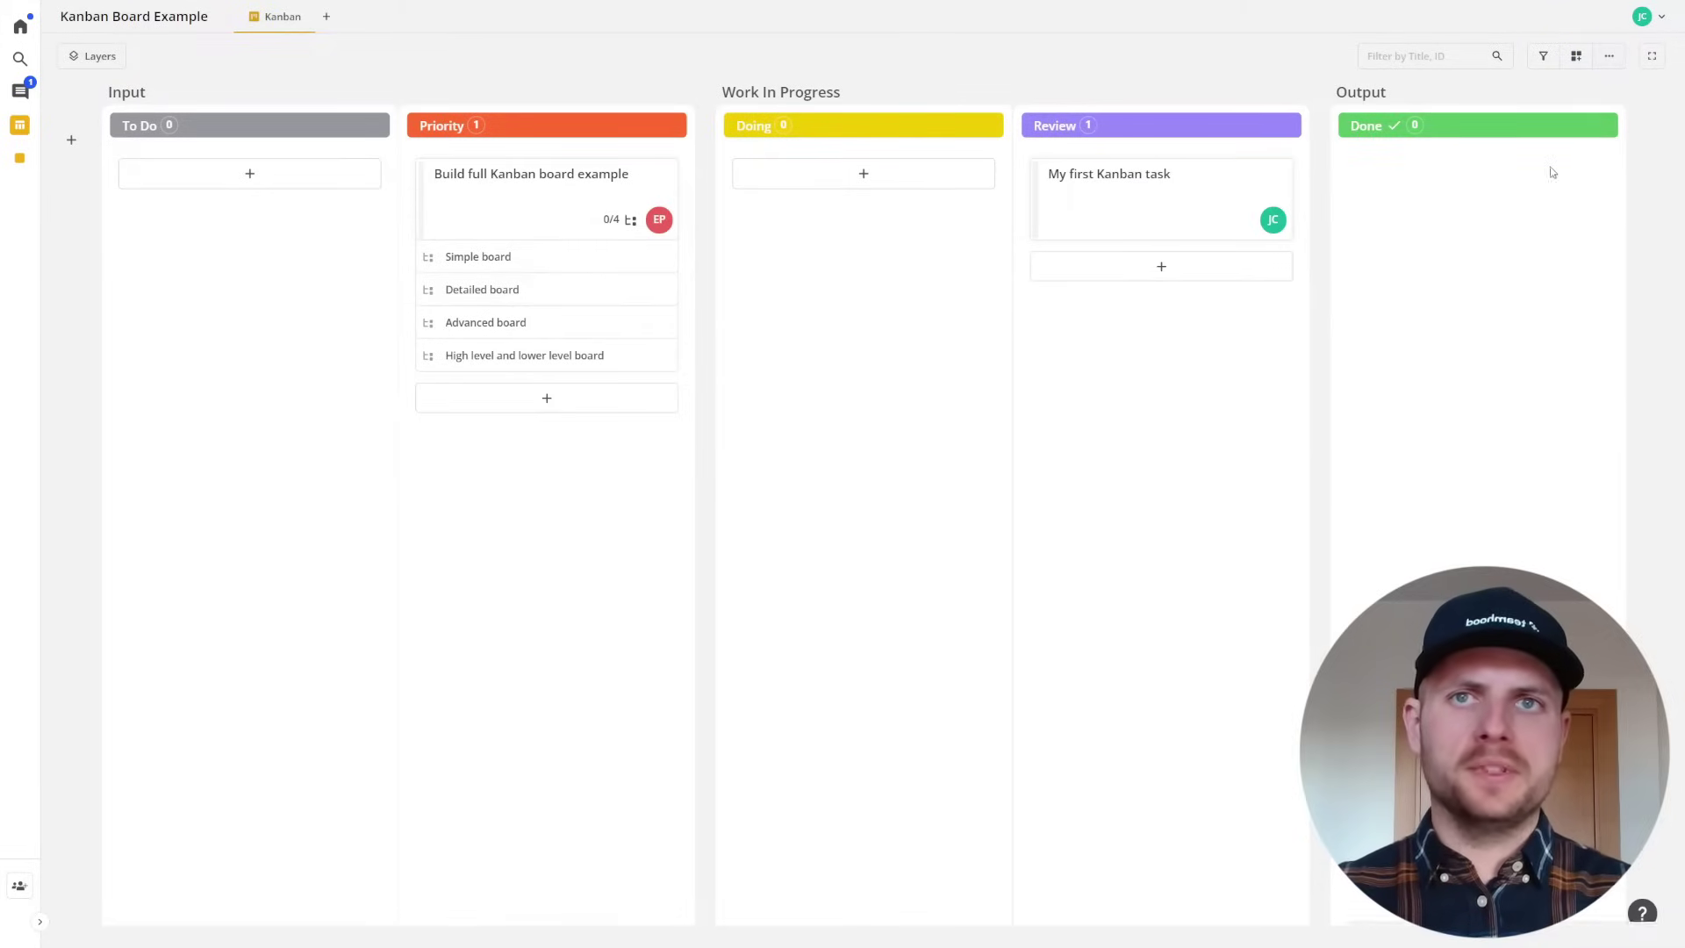
Try widths 3 and 2 on the Doing column, leaving it at width 1.
left_click(994, 127)
left_click(1036, 177)
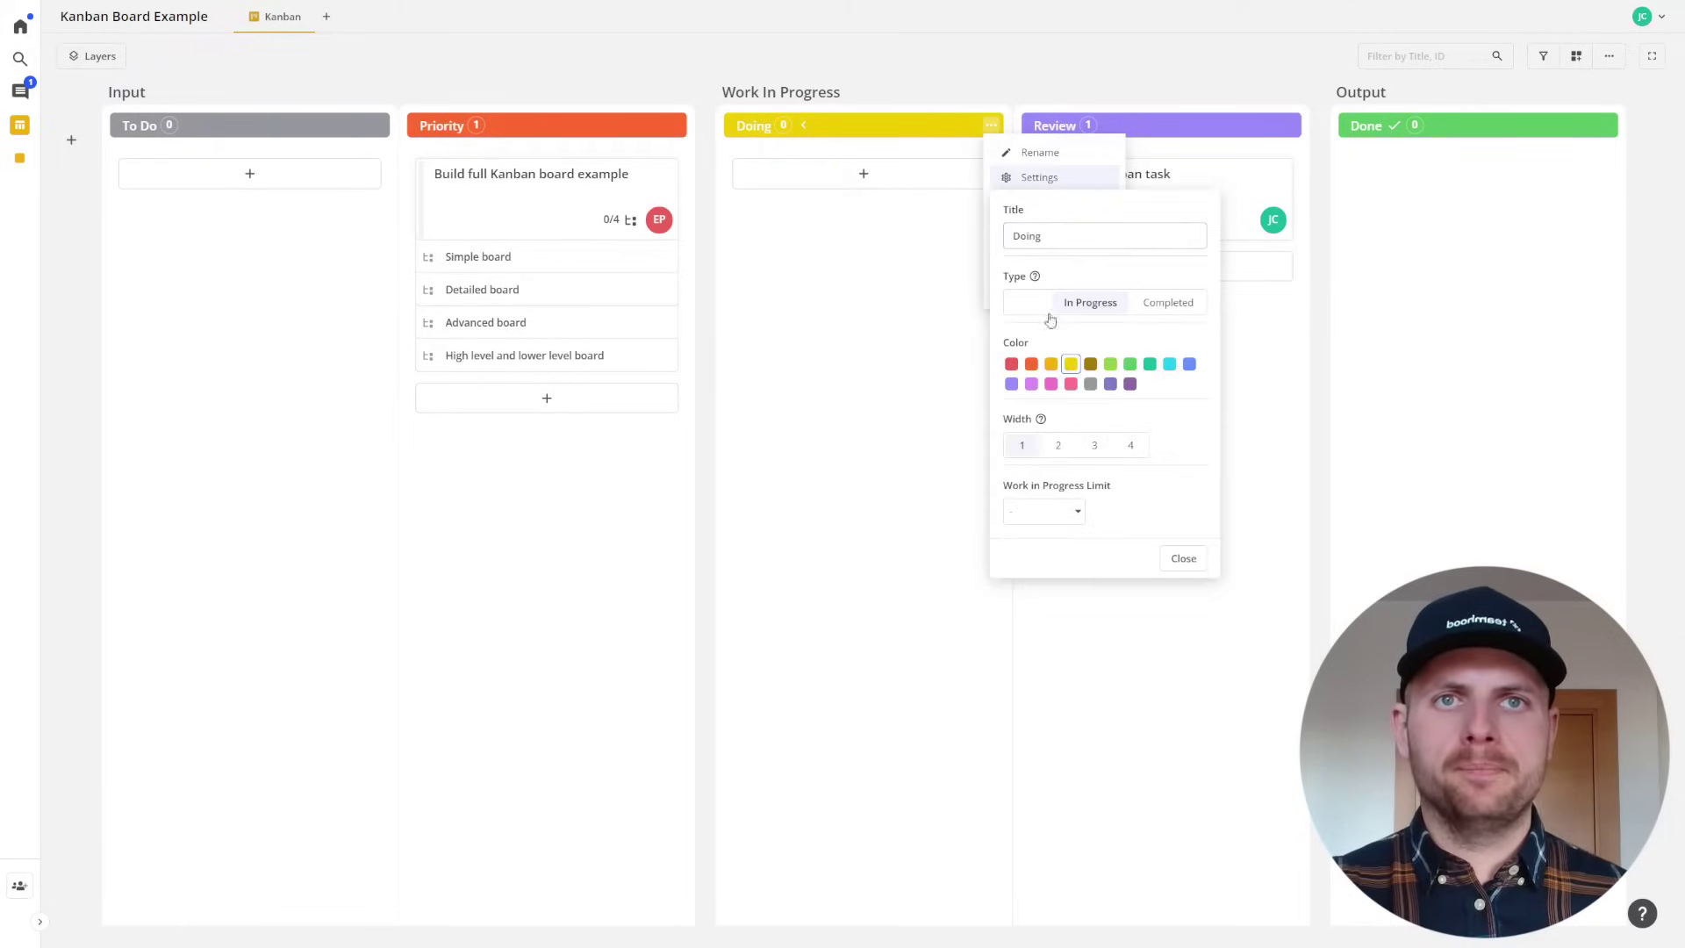
left_click(1093, 445)
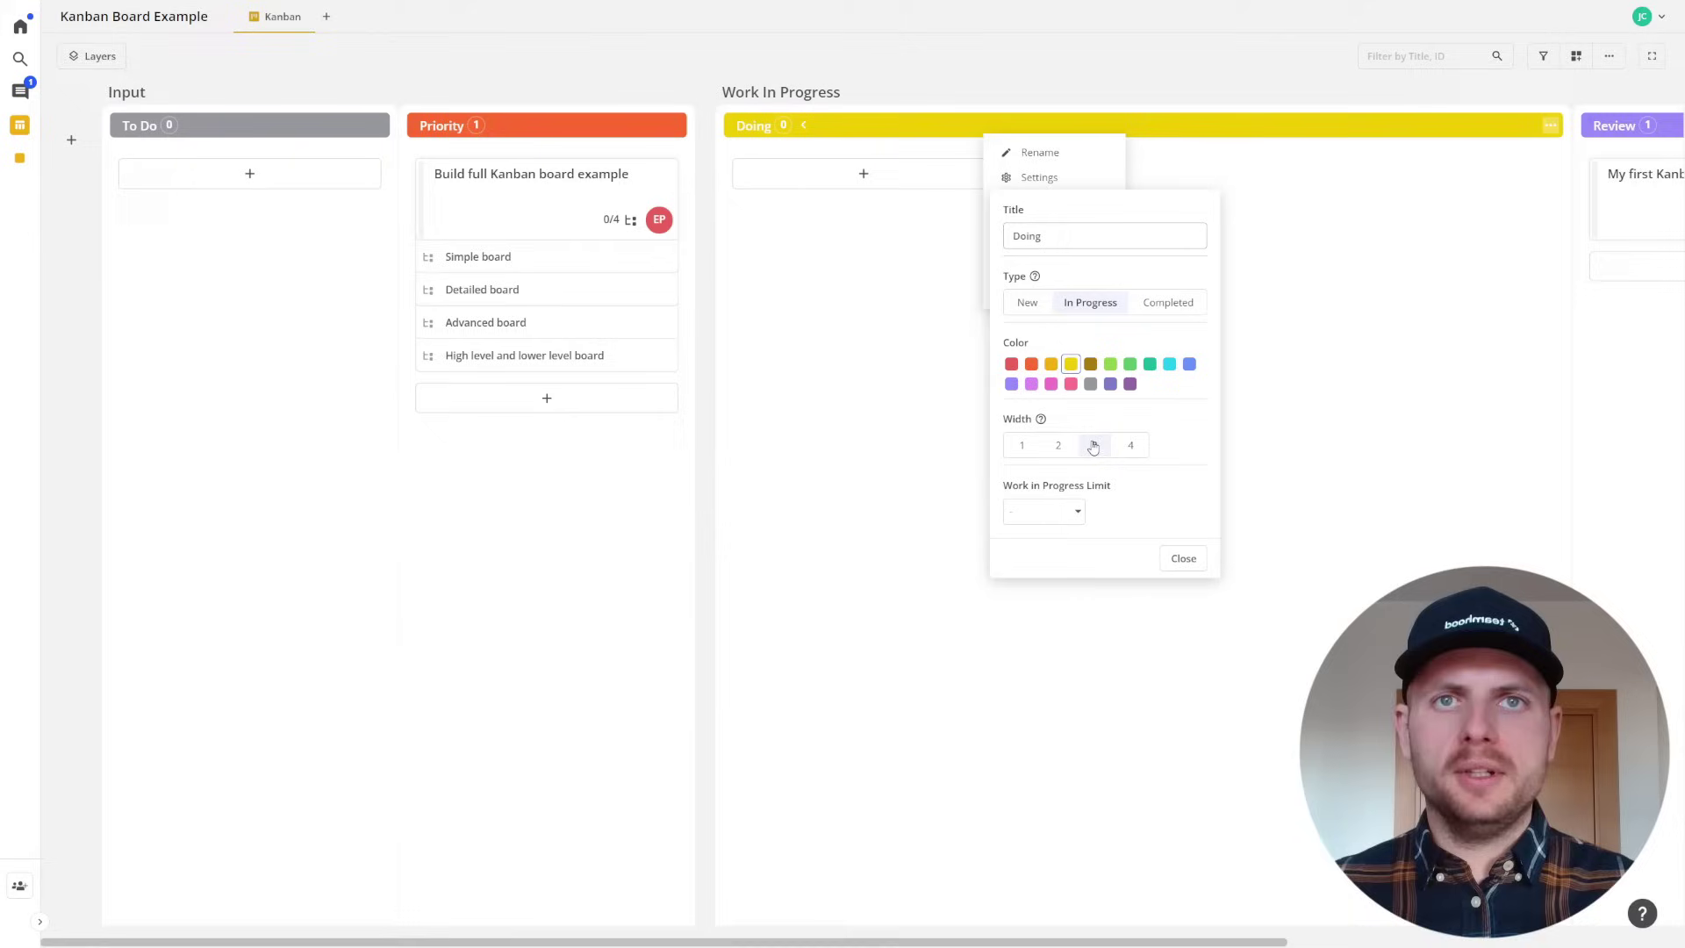
left_click(1023, 446)
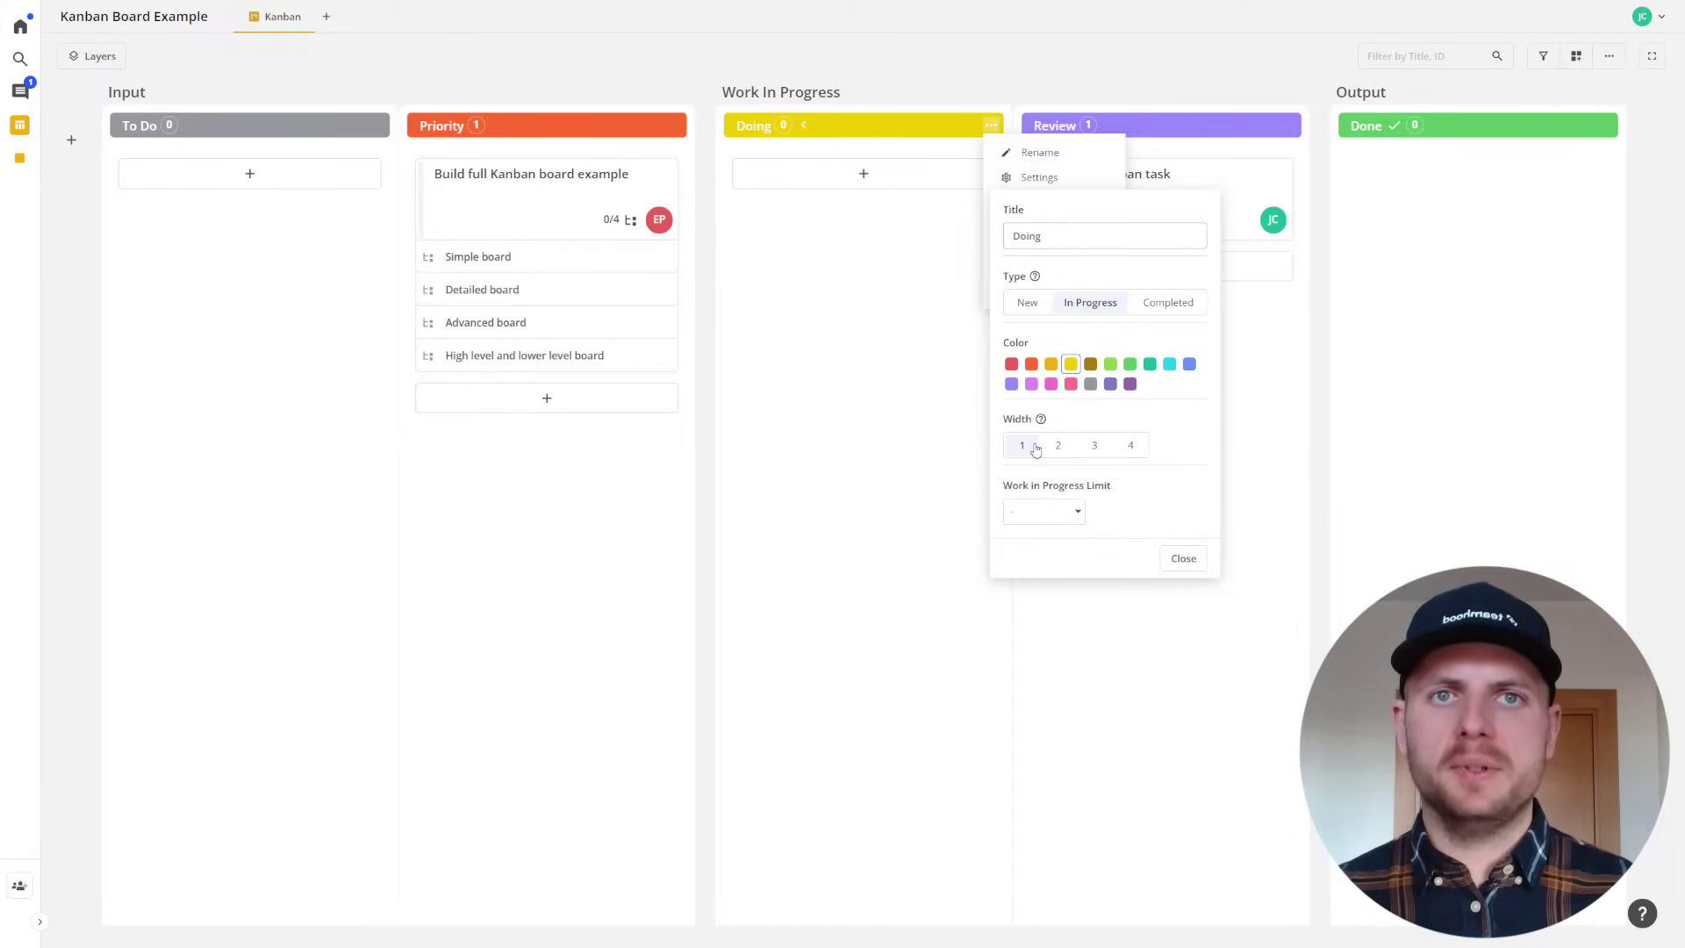
left_click(1050, 446)
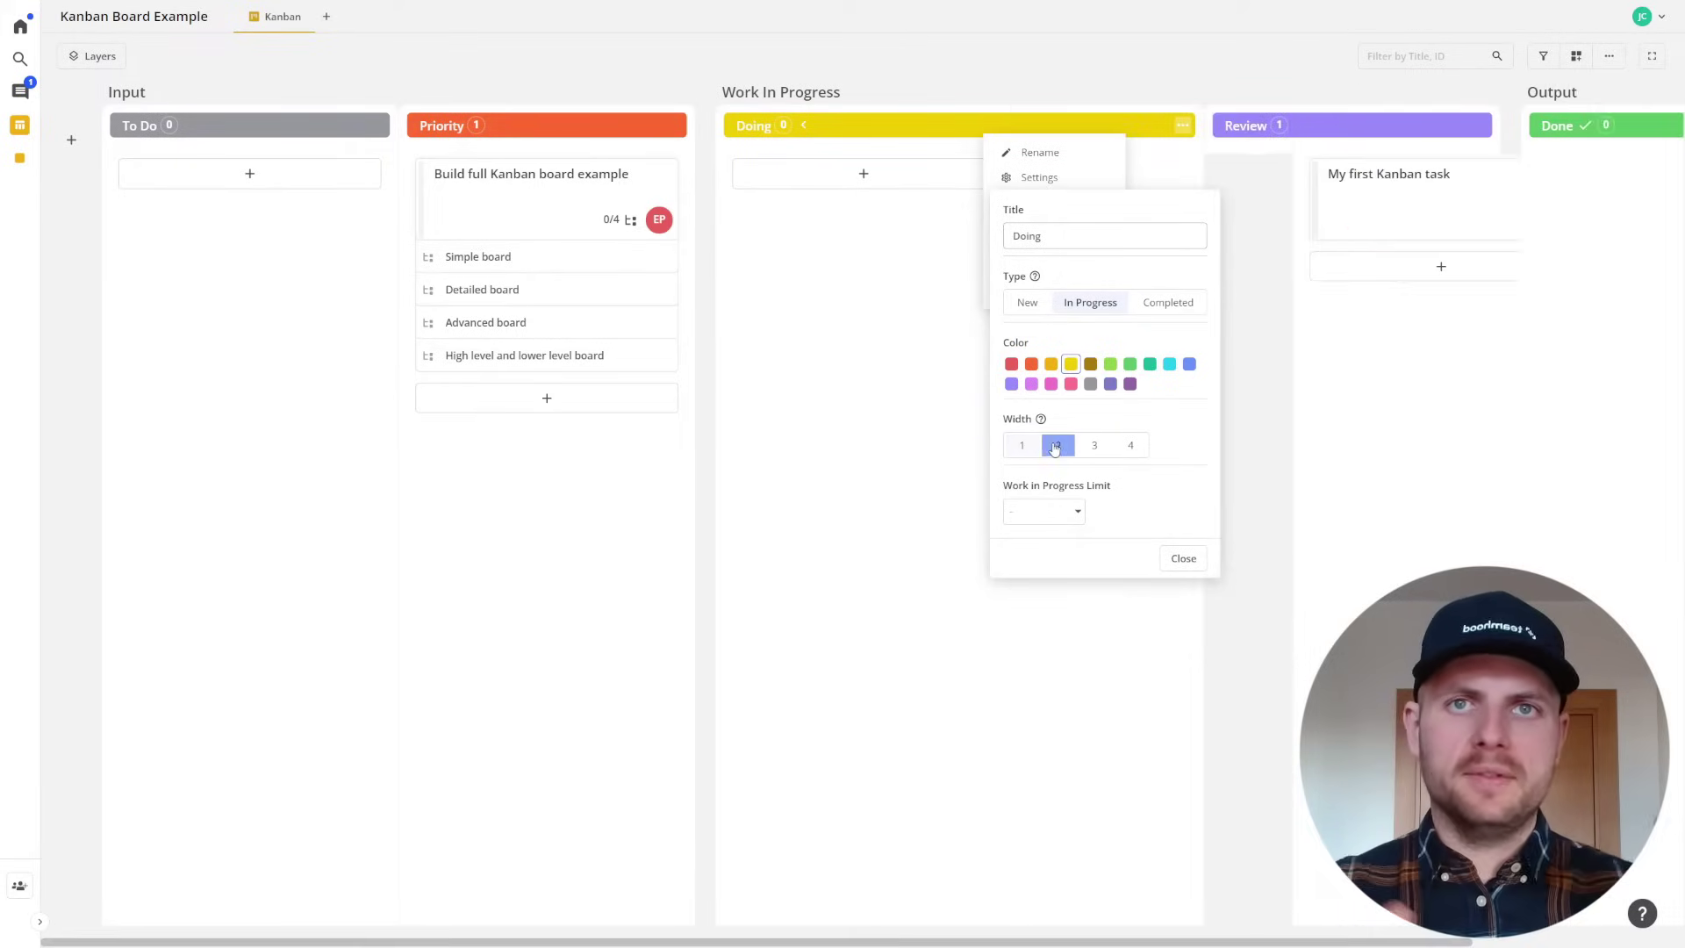
left_click(1022, 444)
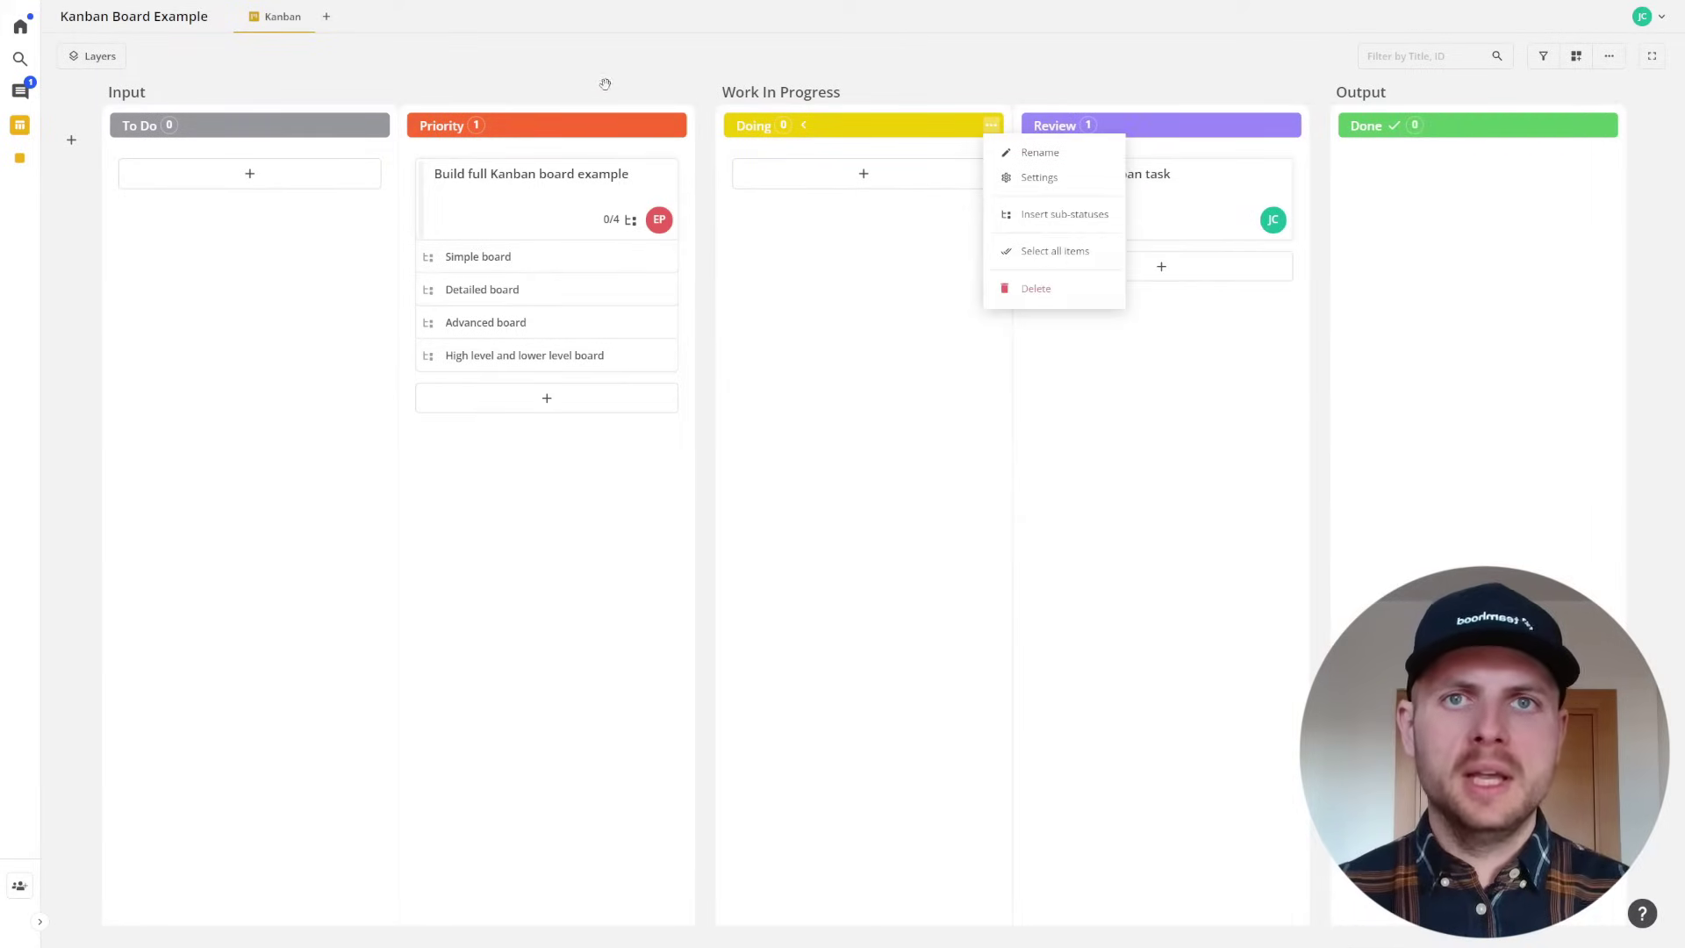
Try width 2 on Priority but keep it at 1, and set To Do to width 2.
left_click(674, 125)
left_click(704, 187)
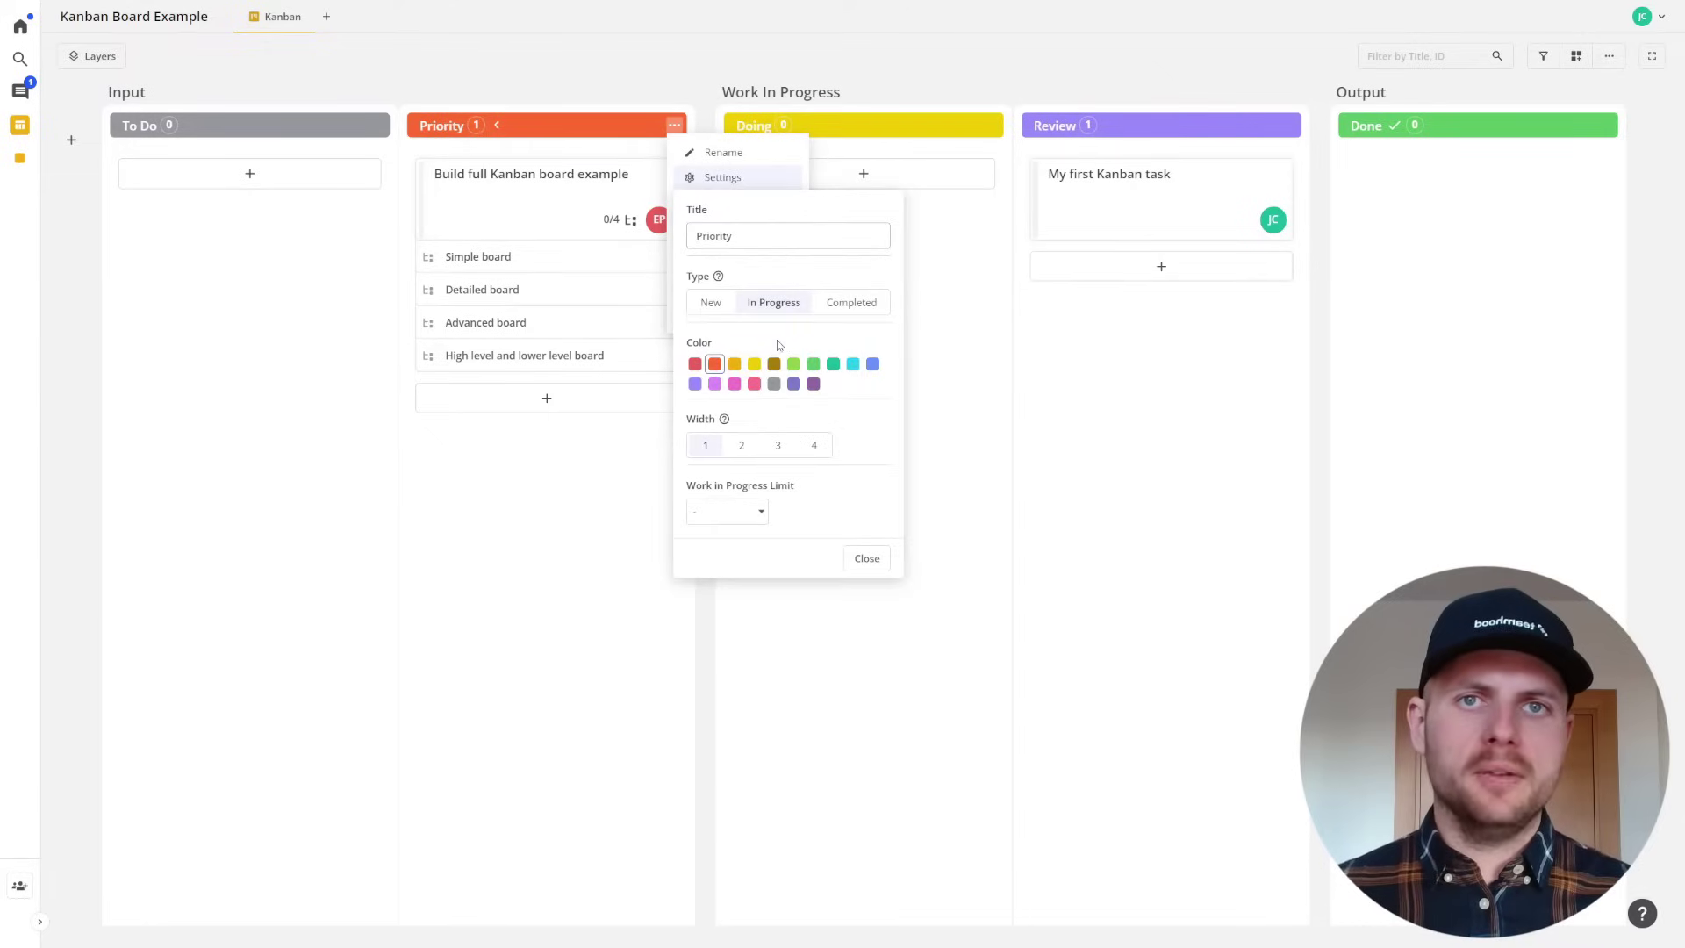
left_click(741, 445)
left_click(705, 445)
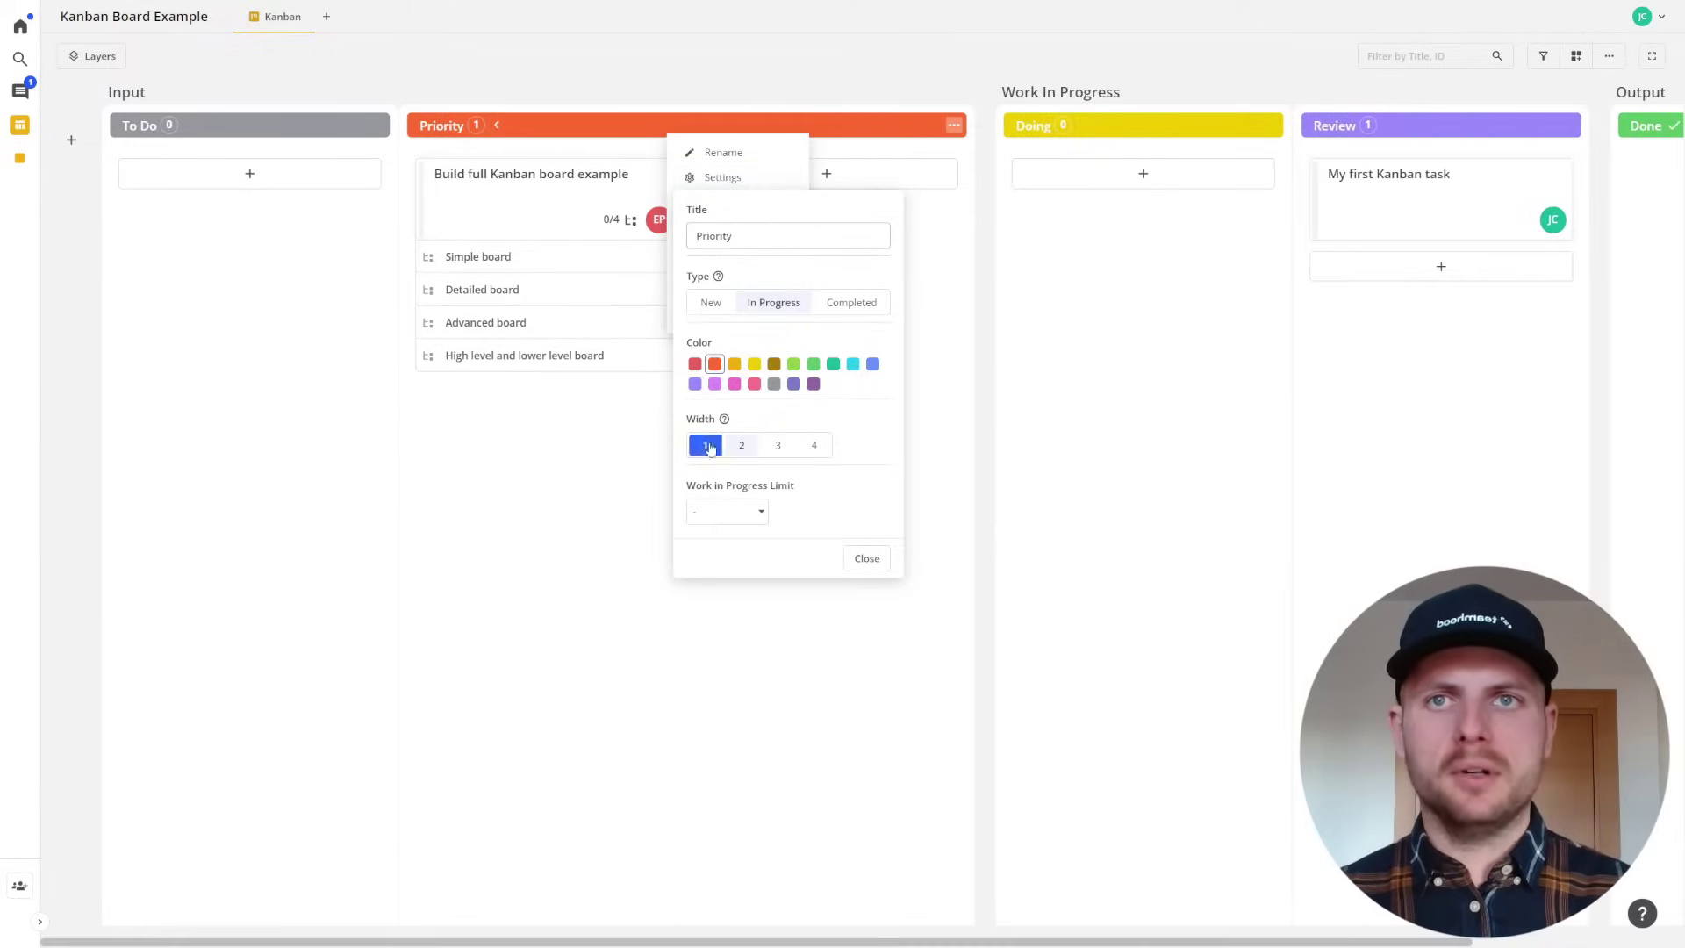
left_click(377, 125)
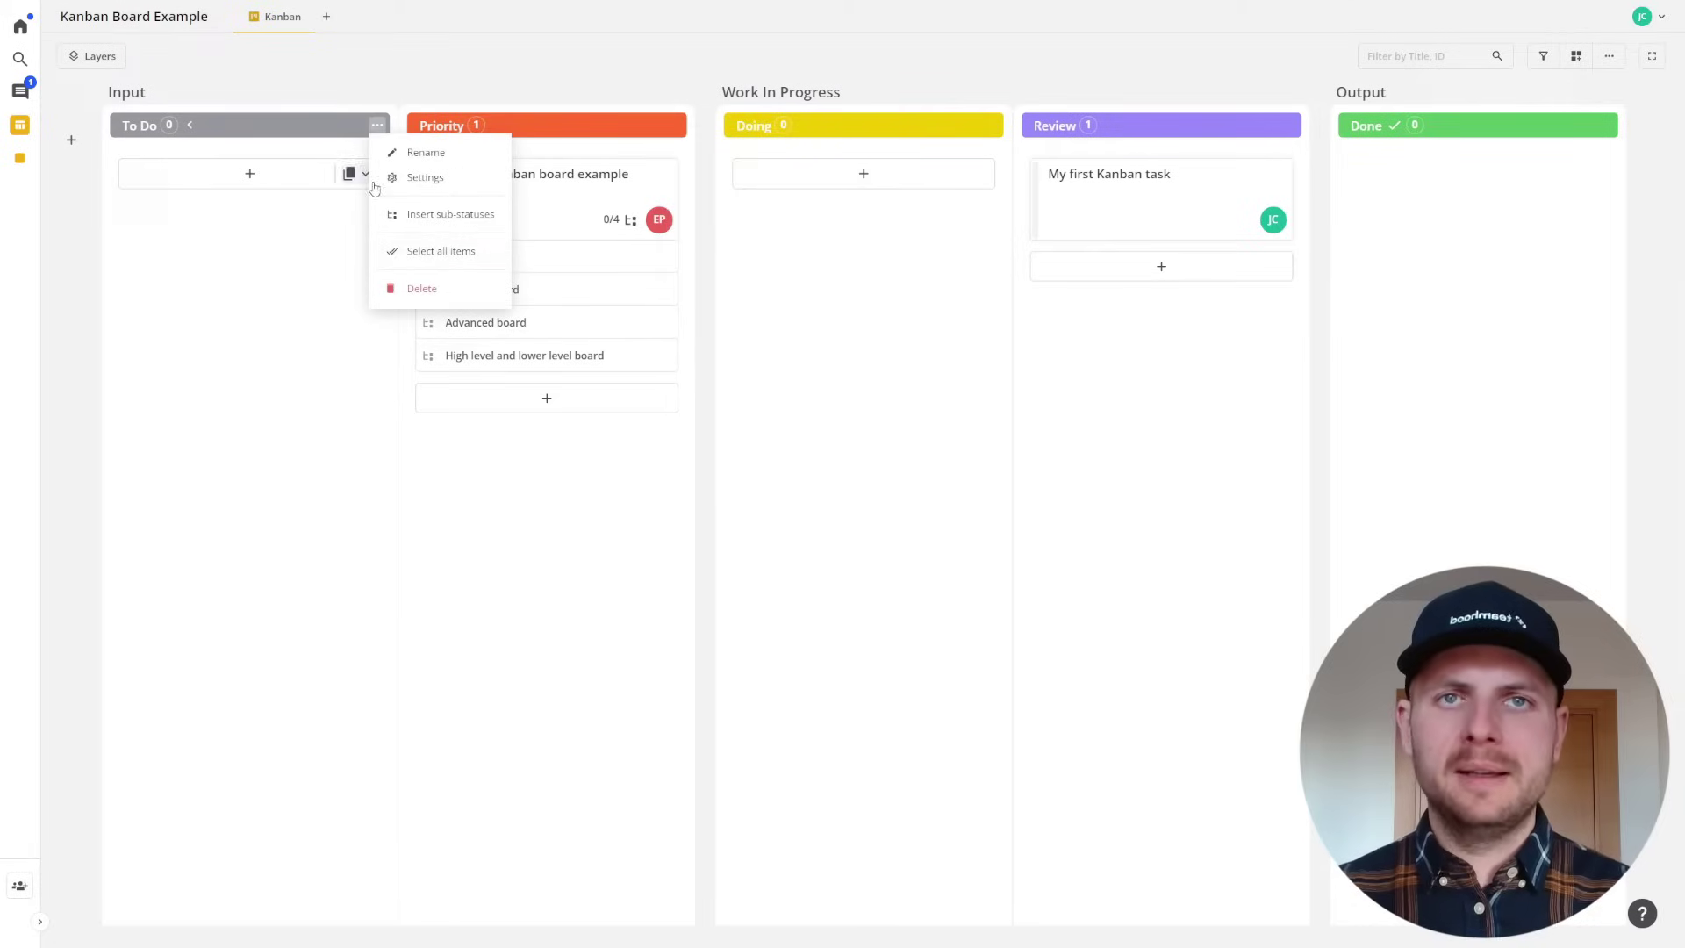
left_click(425, 176)
left_click(444, 445)
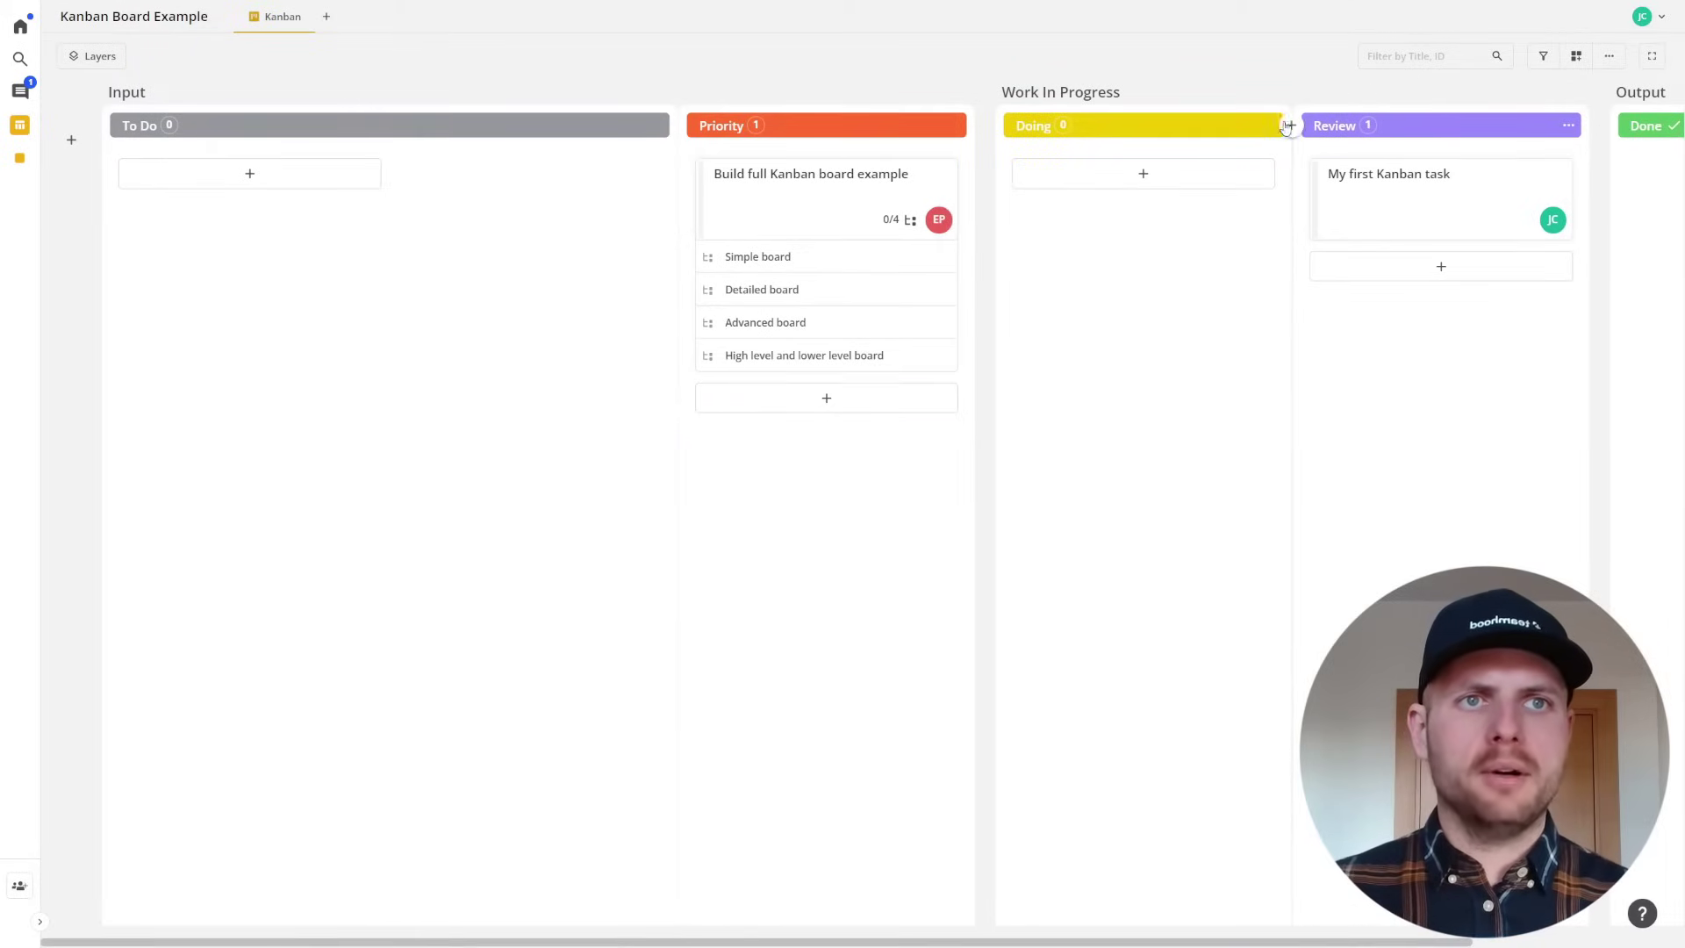
Bring up the Doing column's settings with its WIP limit choices.
left_click(1270, 125)
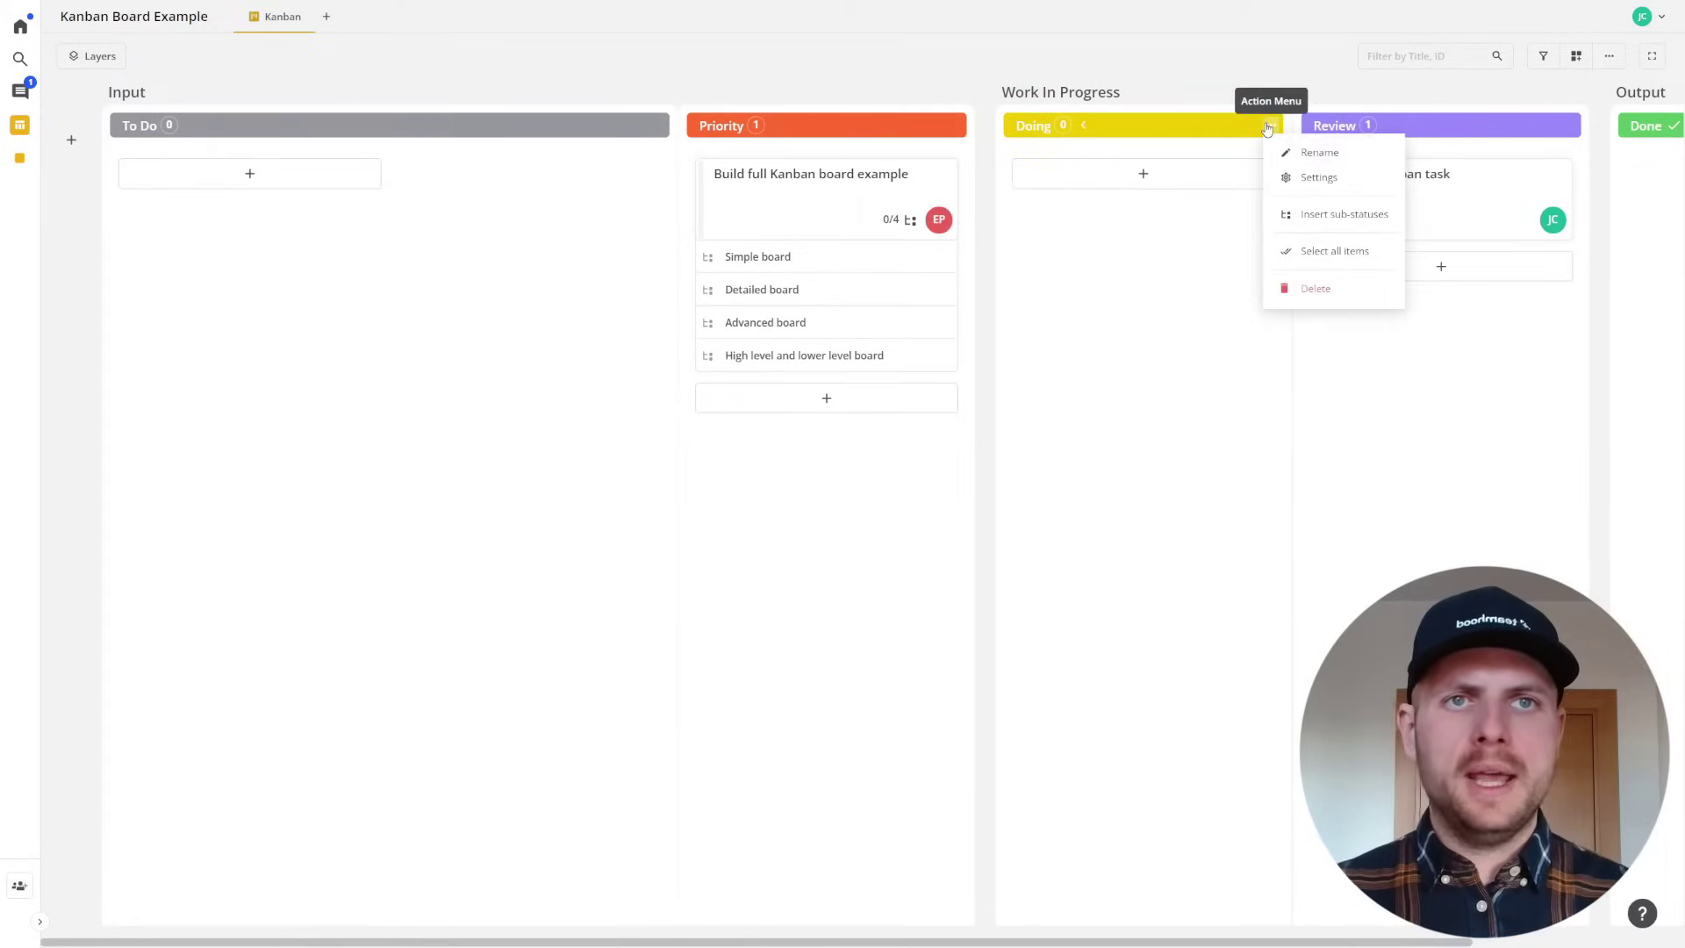
left_click(1321, 179)
left_click(1349, 511)
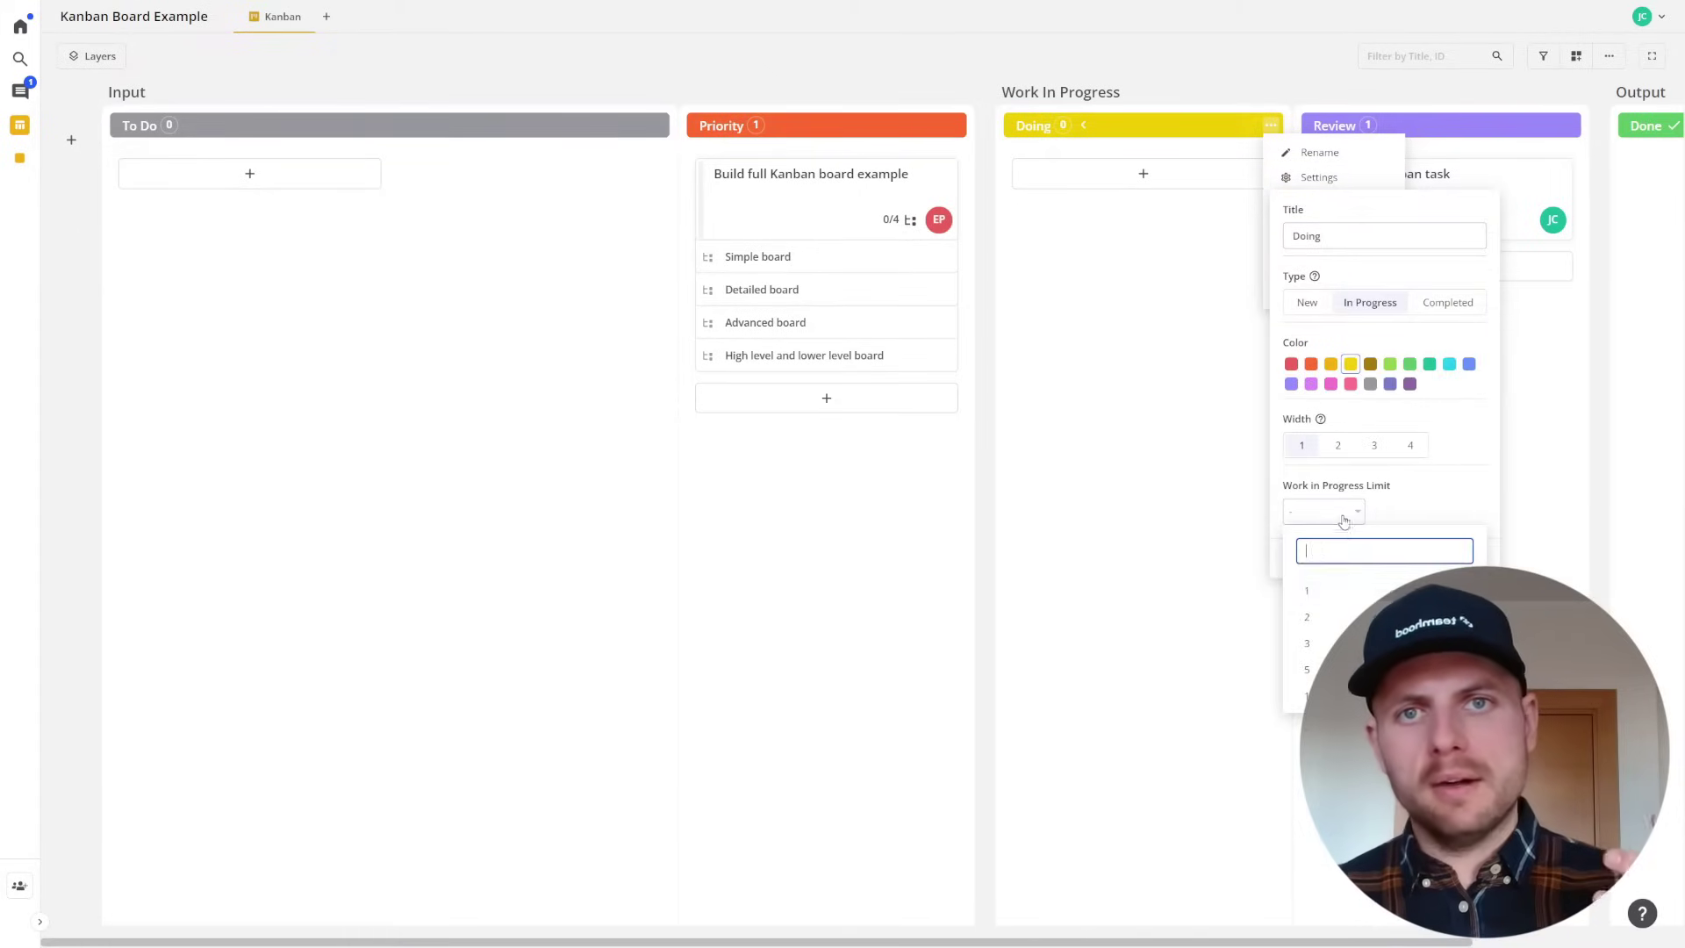
Set Doing's WIP limit to 3 and move the Build full Kanban board example card into Doing.
left_click(1302, 643)
left_click(1156, 506)
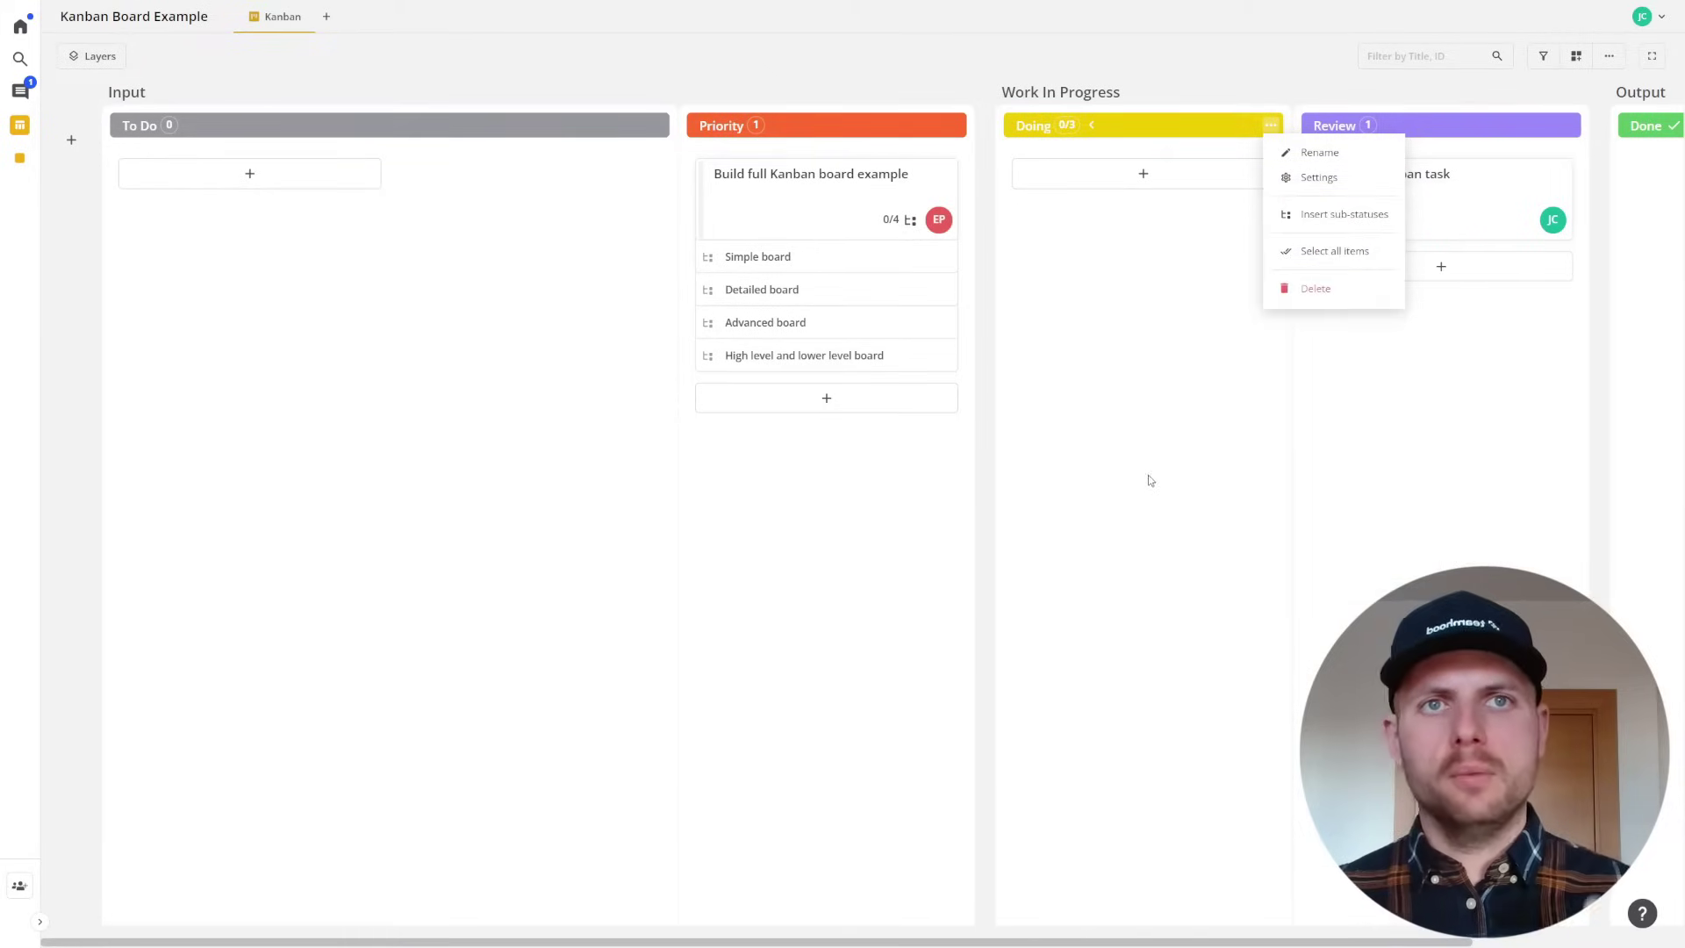
left_click(1158, 323)
left_click_drag(813, 165, 1045, 200)
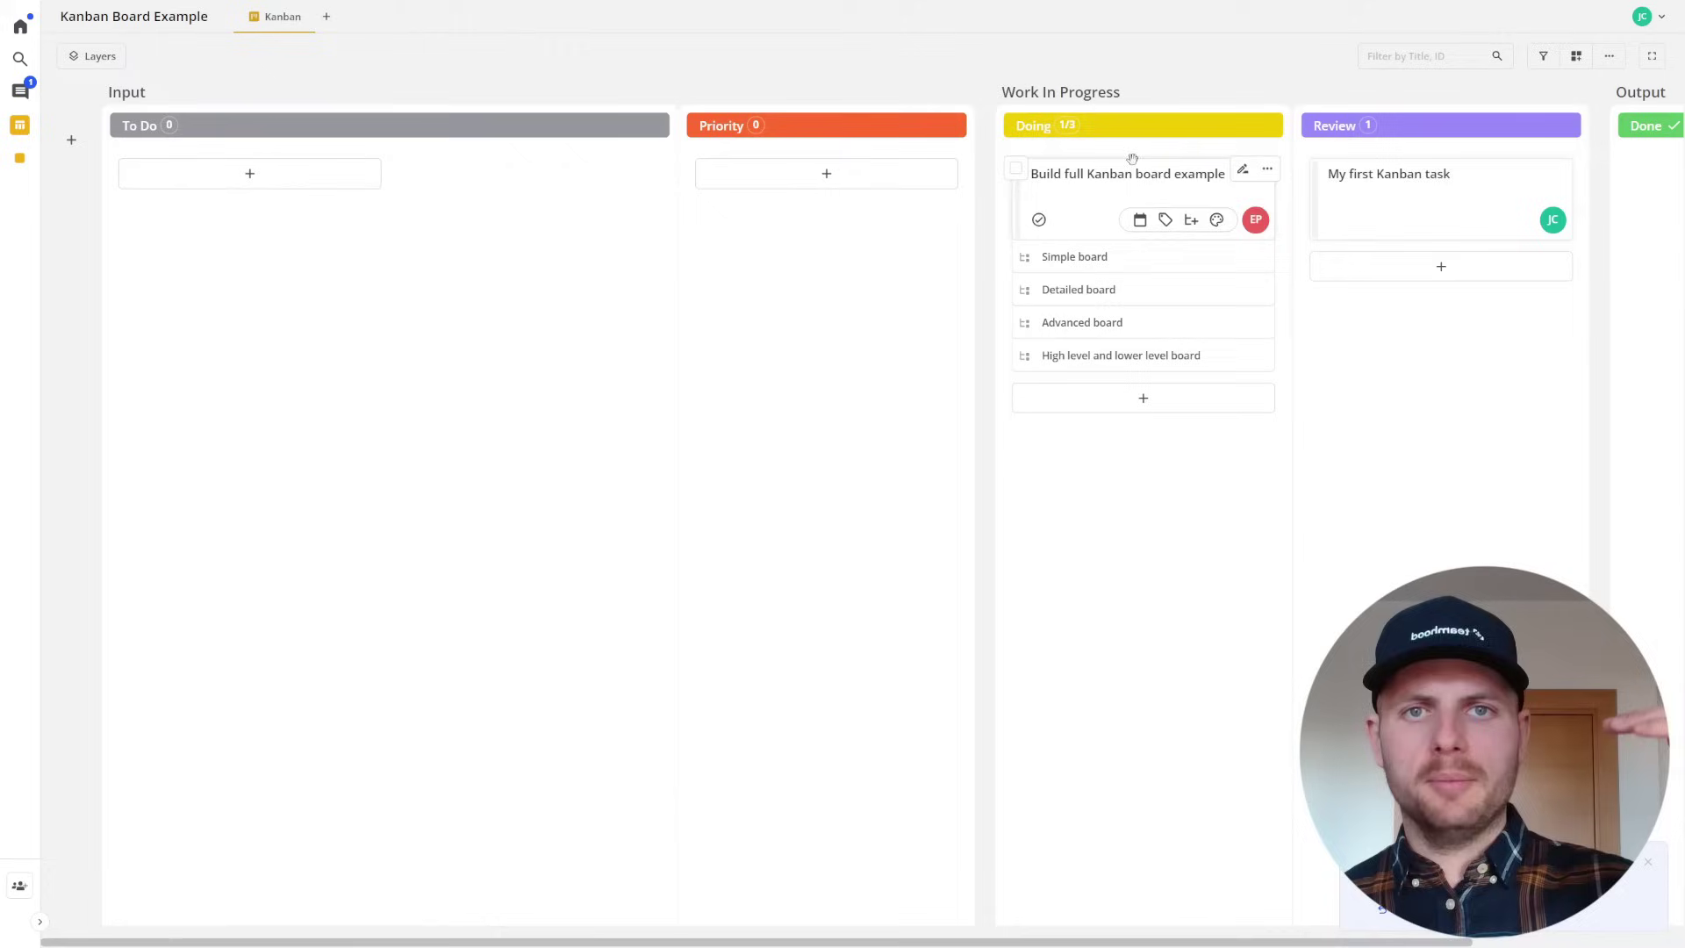
Add cards 'Another kanban item', 'And another one' and 'And we are done' in Doing, moving the last to Priority.
left_click(1062, 405)
type("Another kanban item")
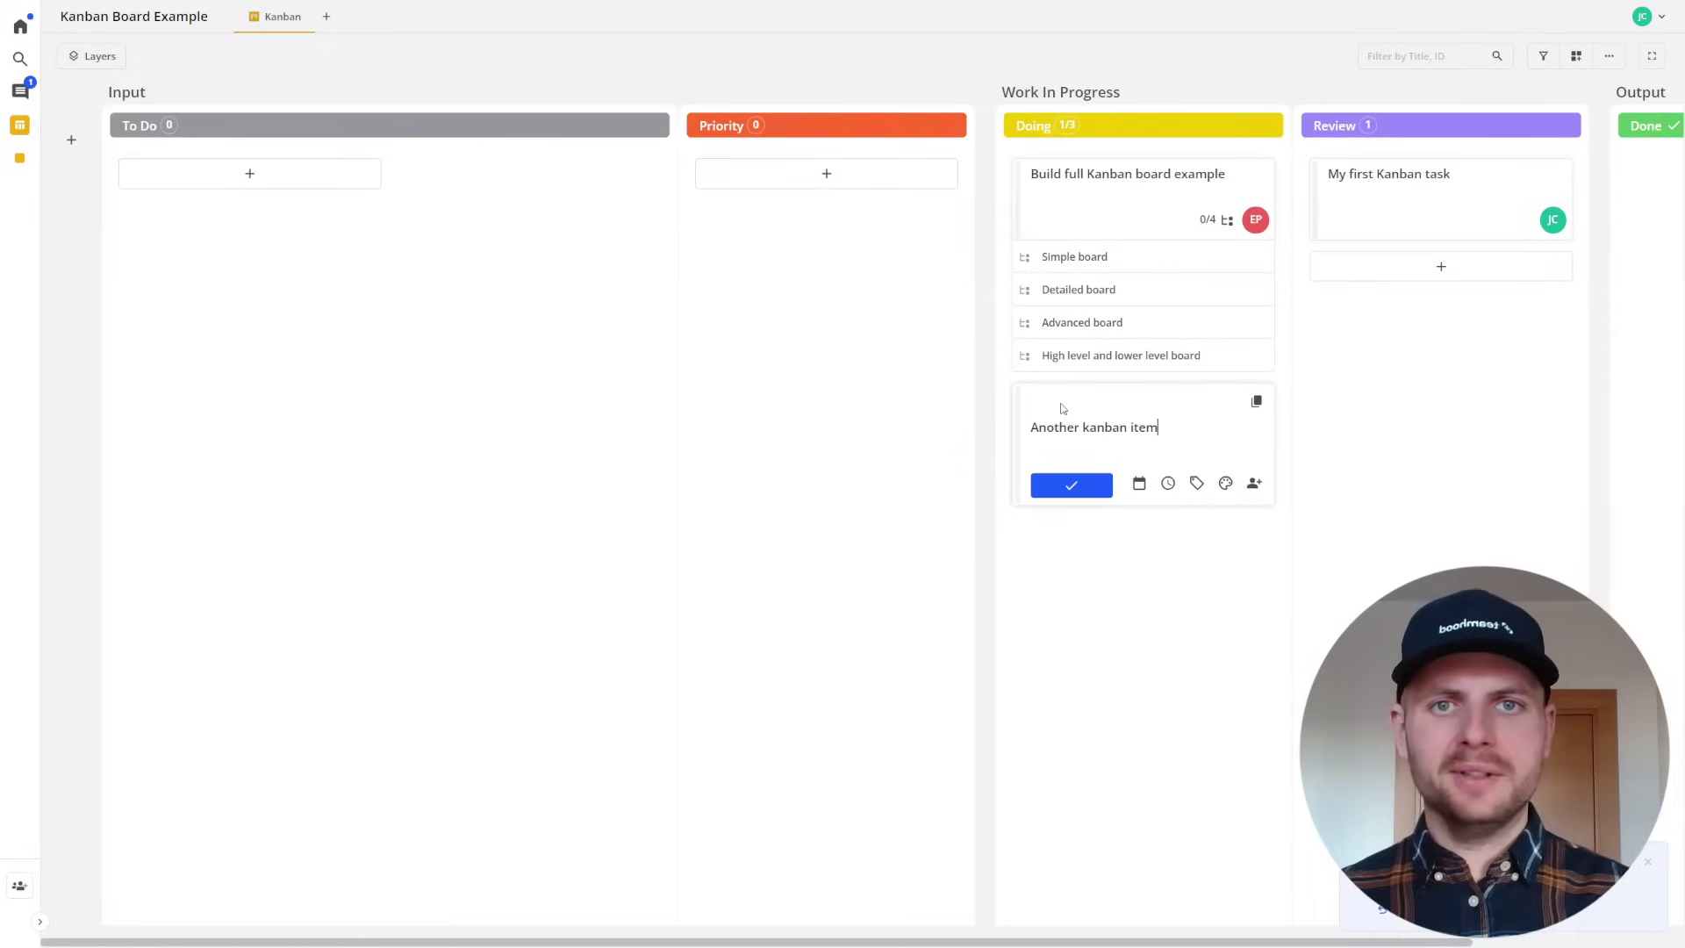
key("Return")
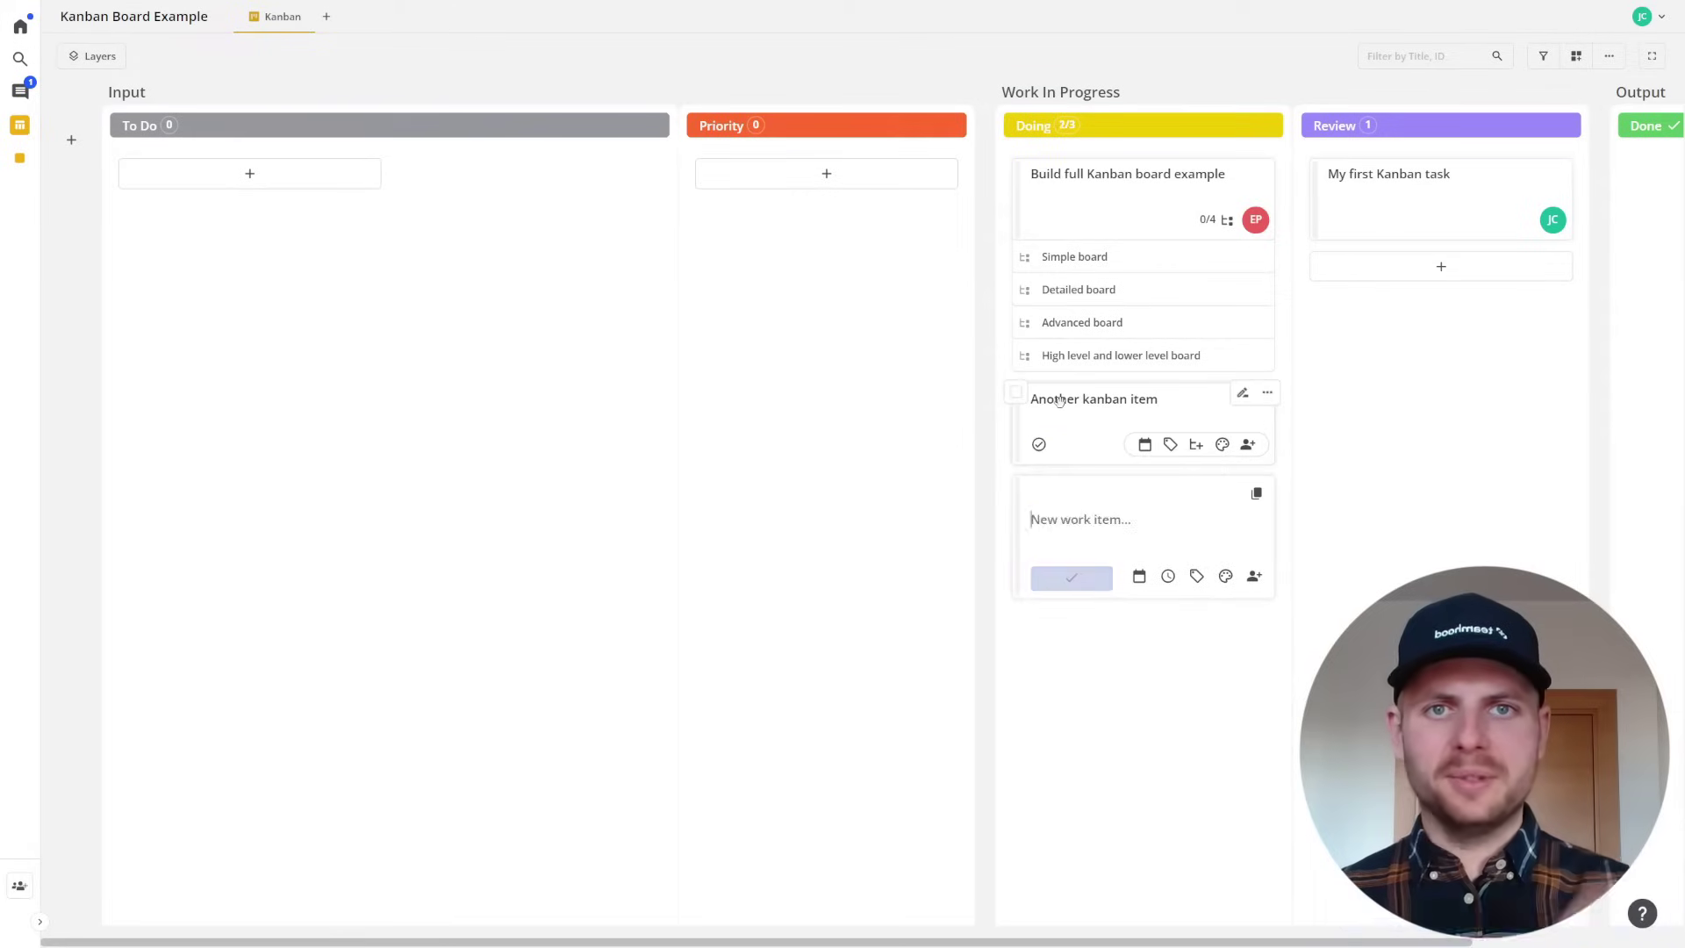
type("And another one")
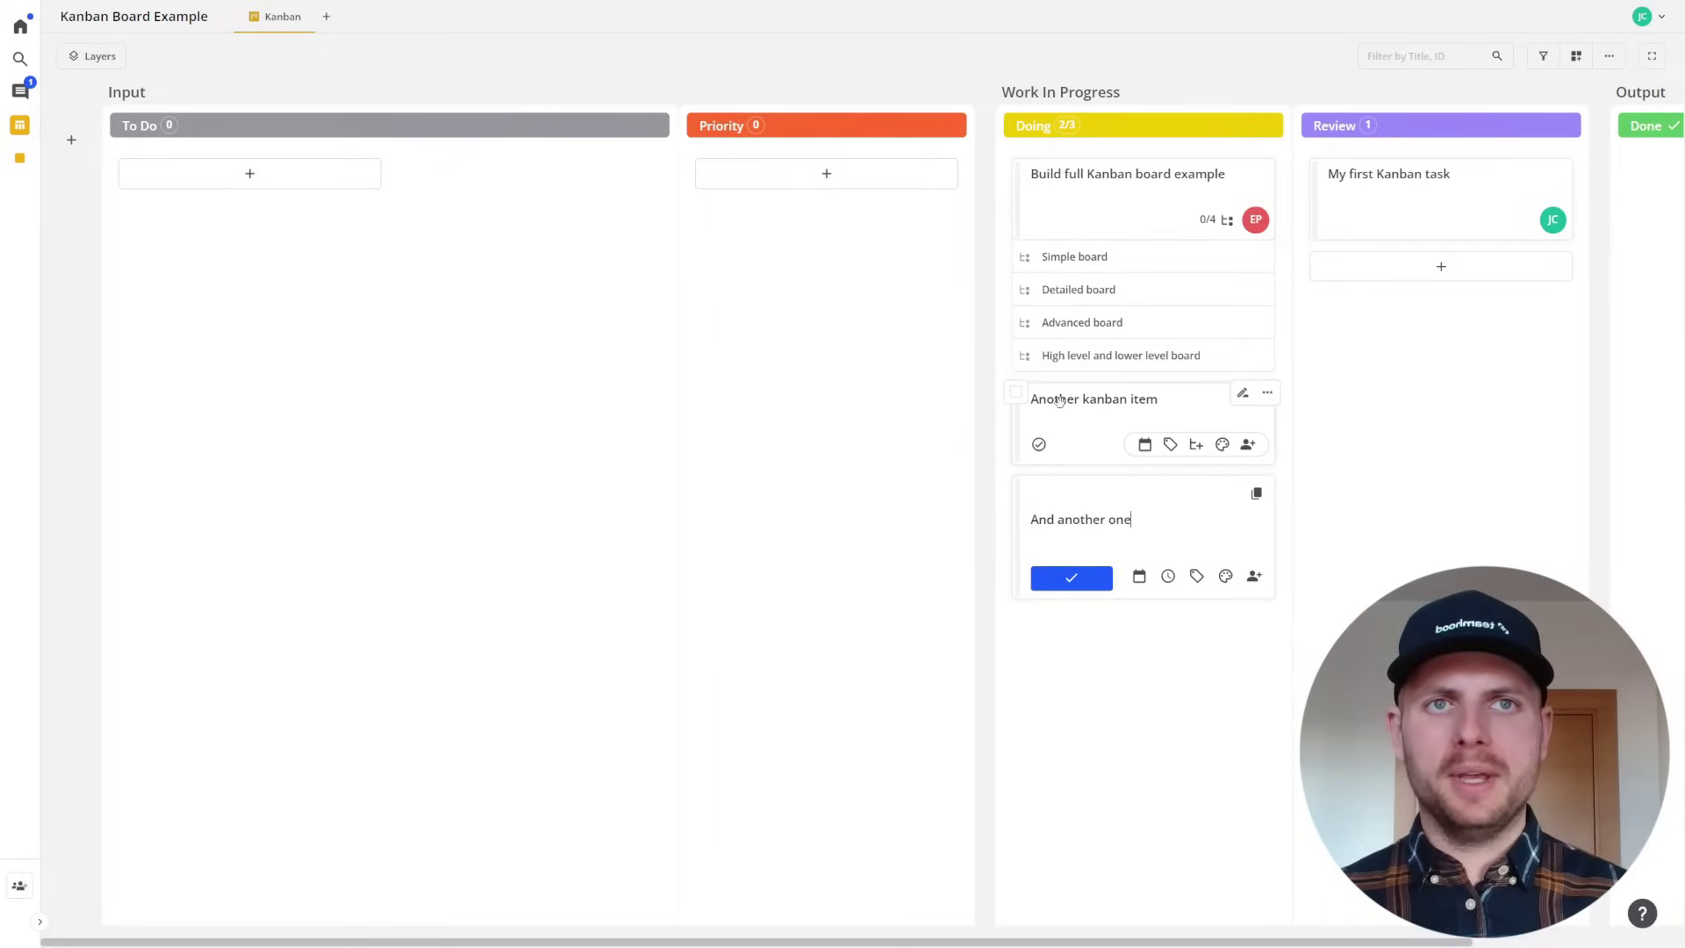
key("Return")
type("And we are done")
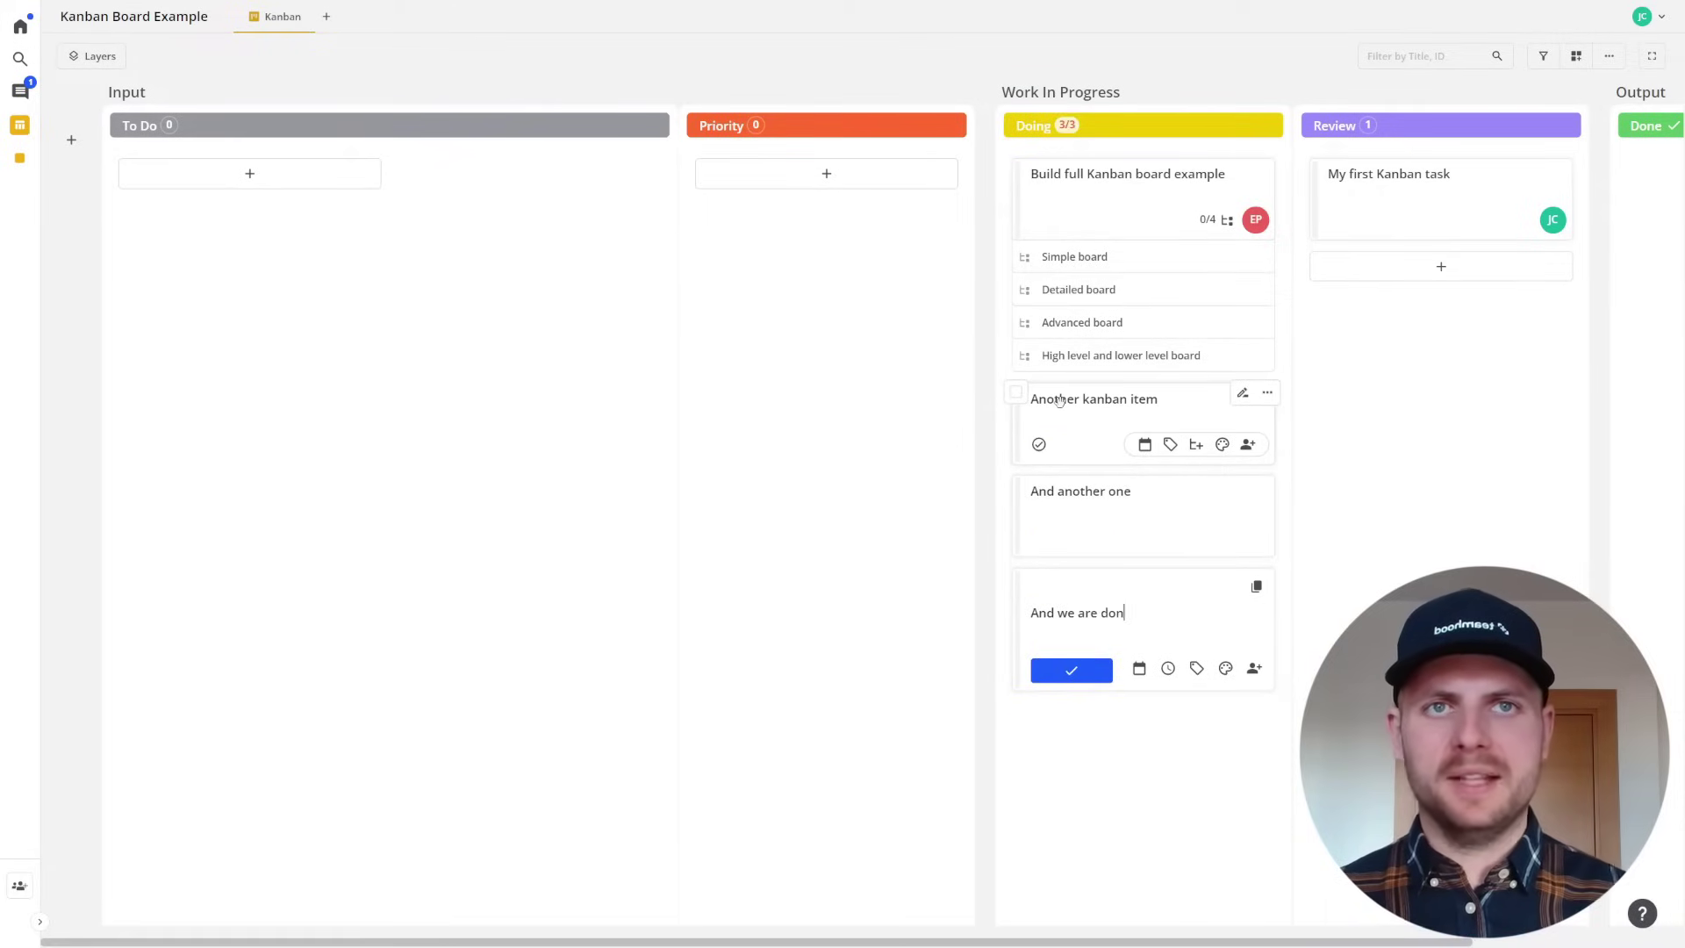
key("Return")
left_click(826, 173)
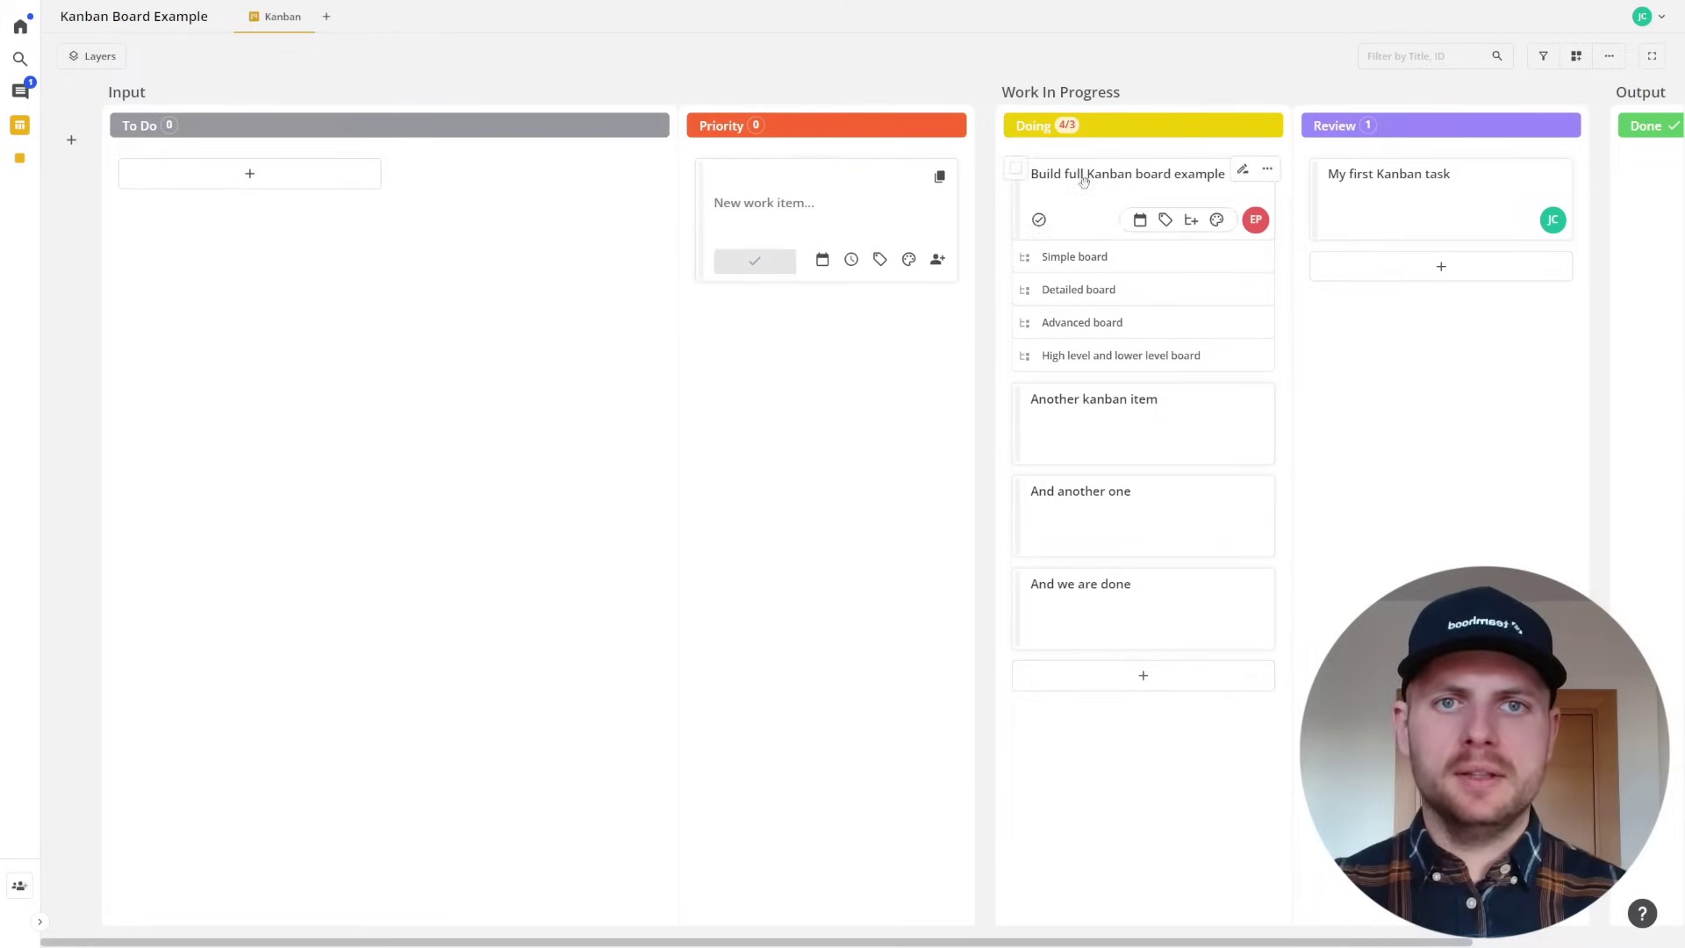
left_click_drag(1139, 599, 896, 303)
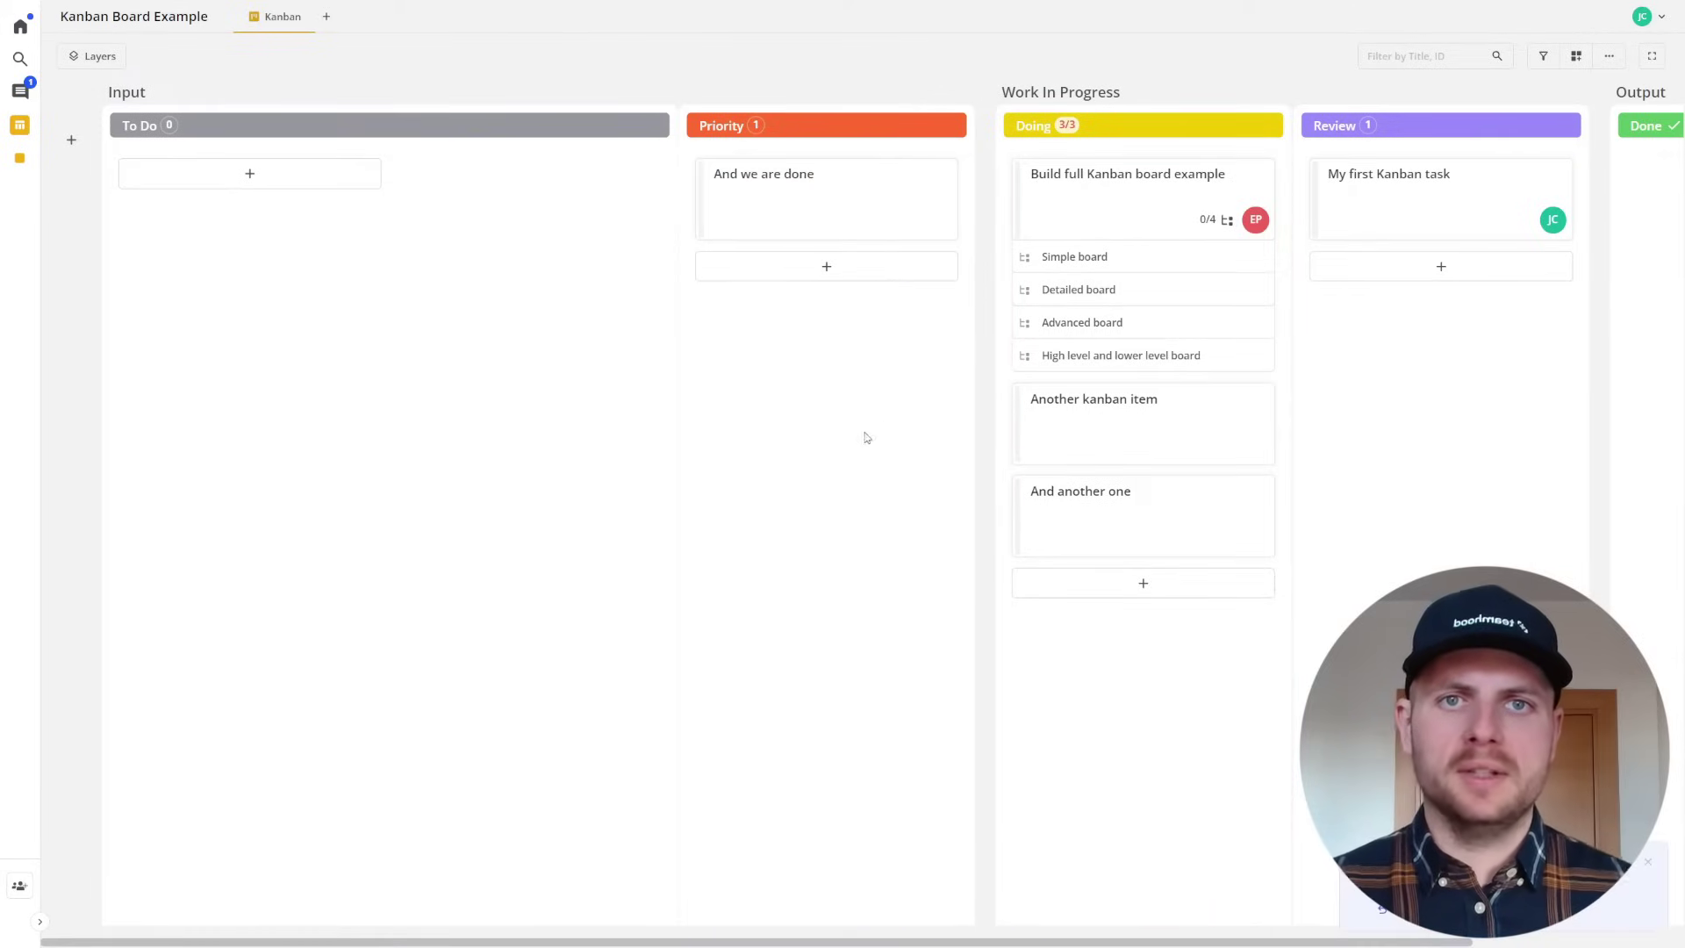
Assign a team member to the 'And we are done' card.
left_click_drag(867, 436, 681, 463)
left_click(752, 219)
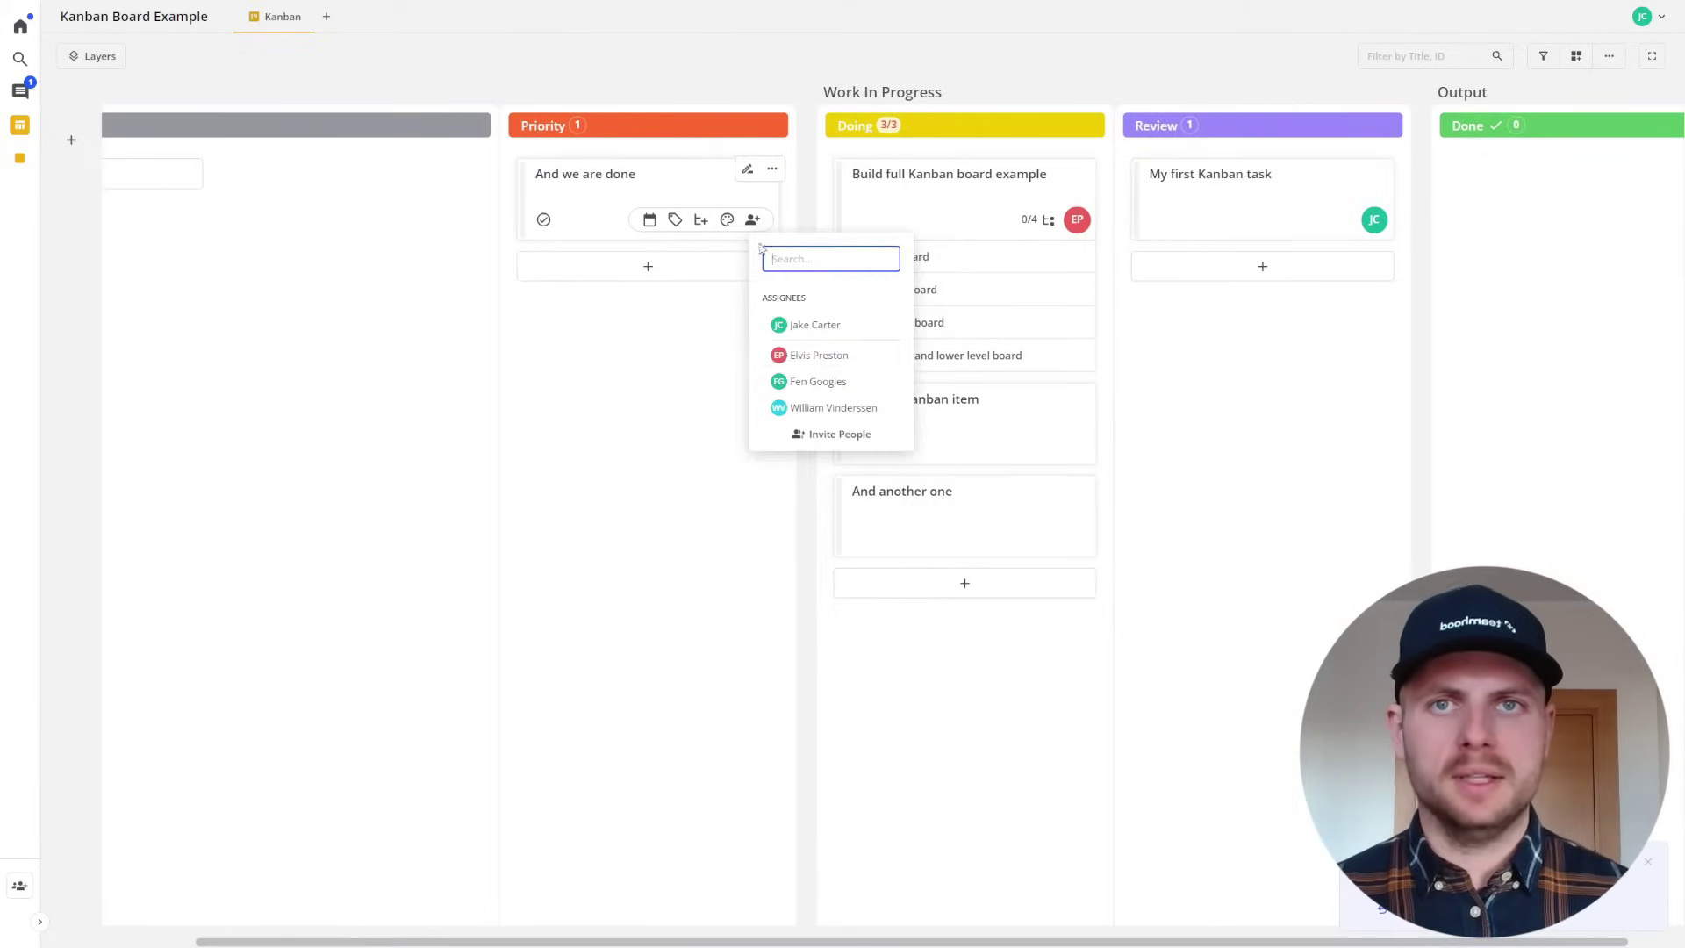
left_click(820, 408)
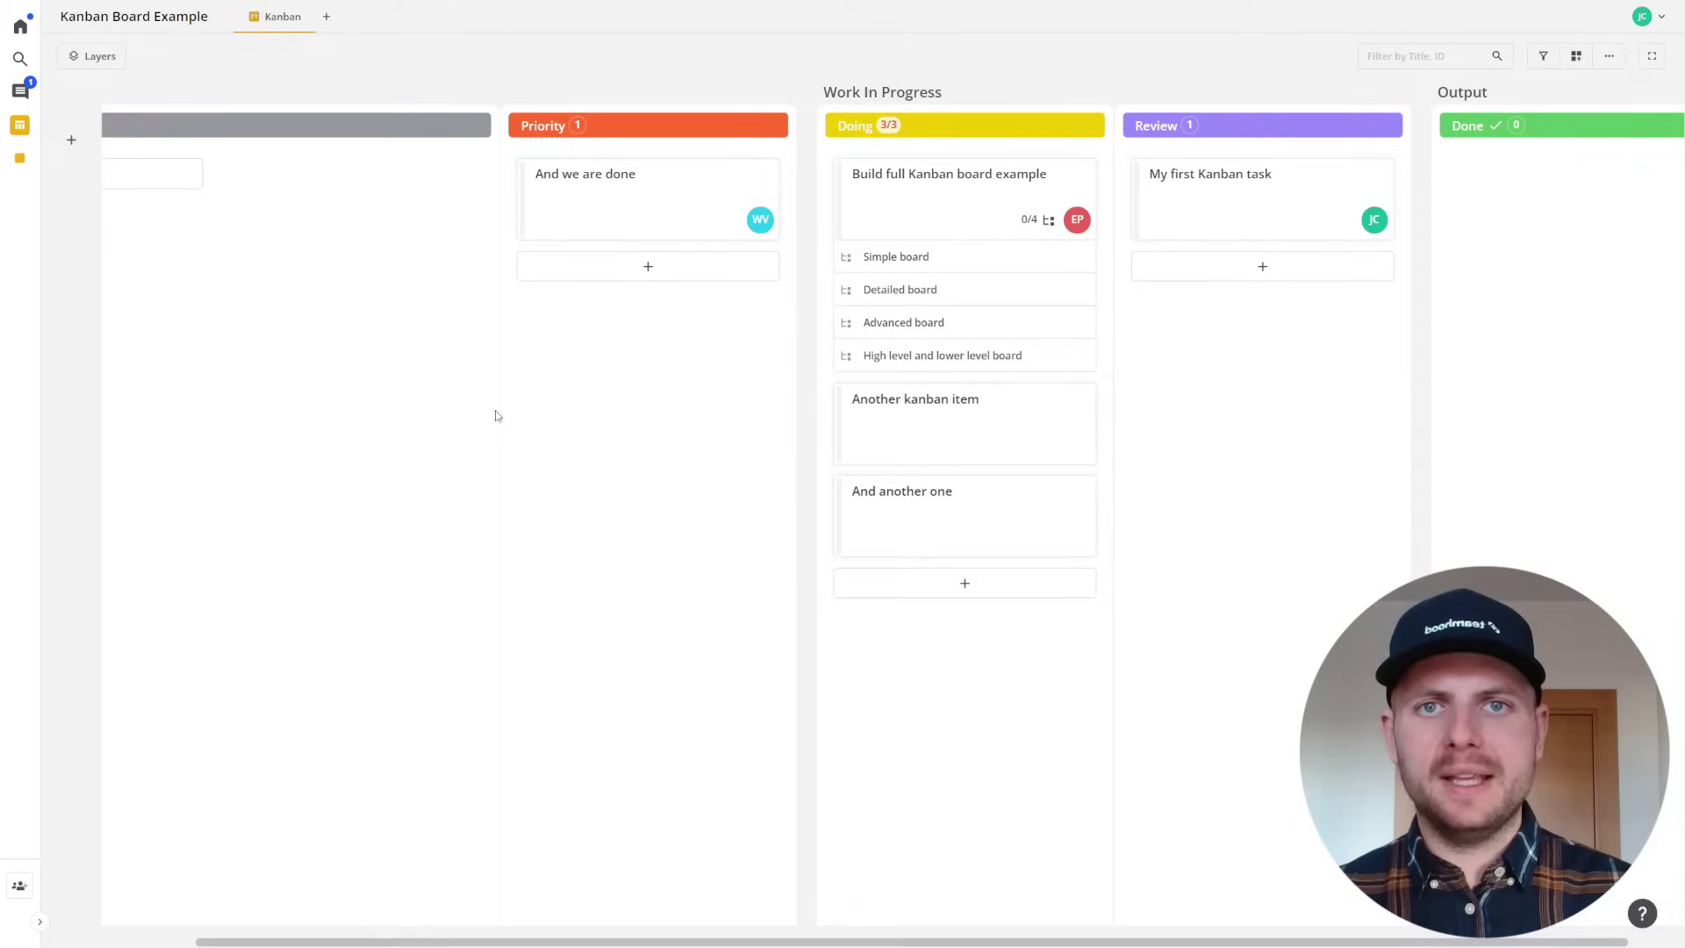
Set the To Do column back to width 1.
left_click_drag(444, 412, 587, 435)
scroll(587, 434, "down", 2)
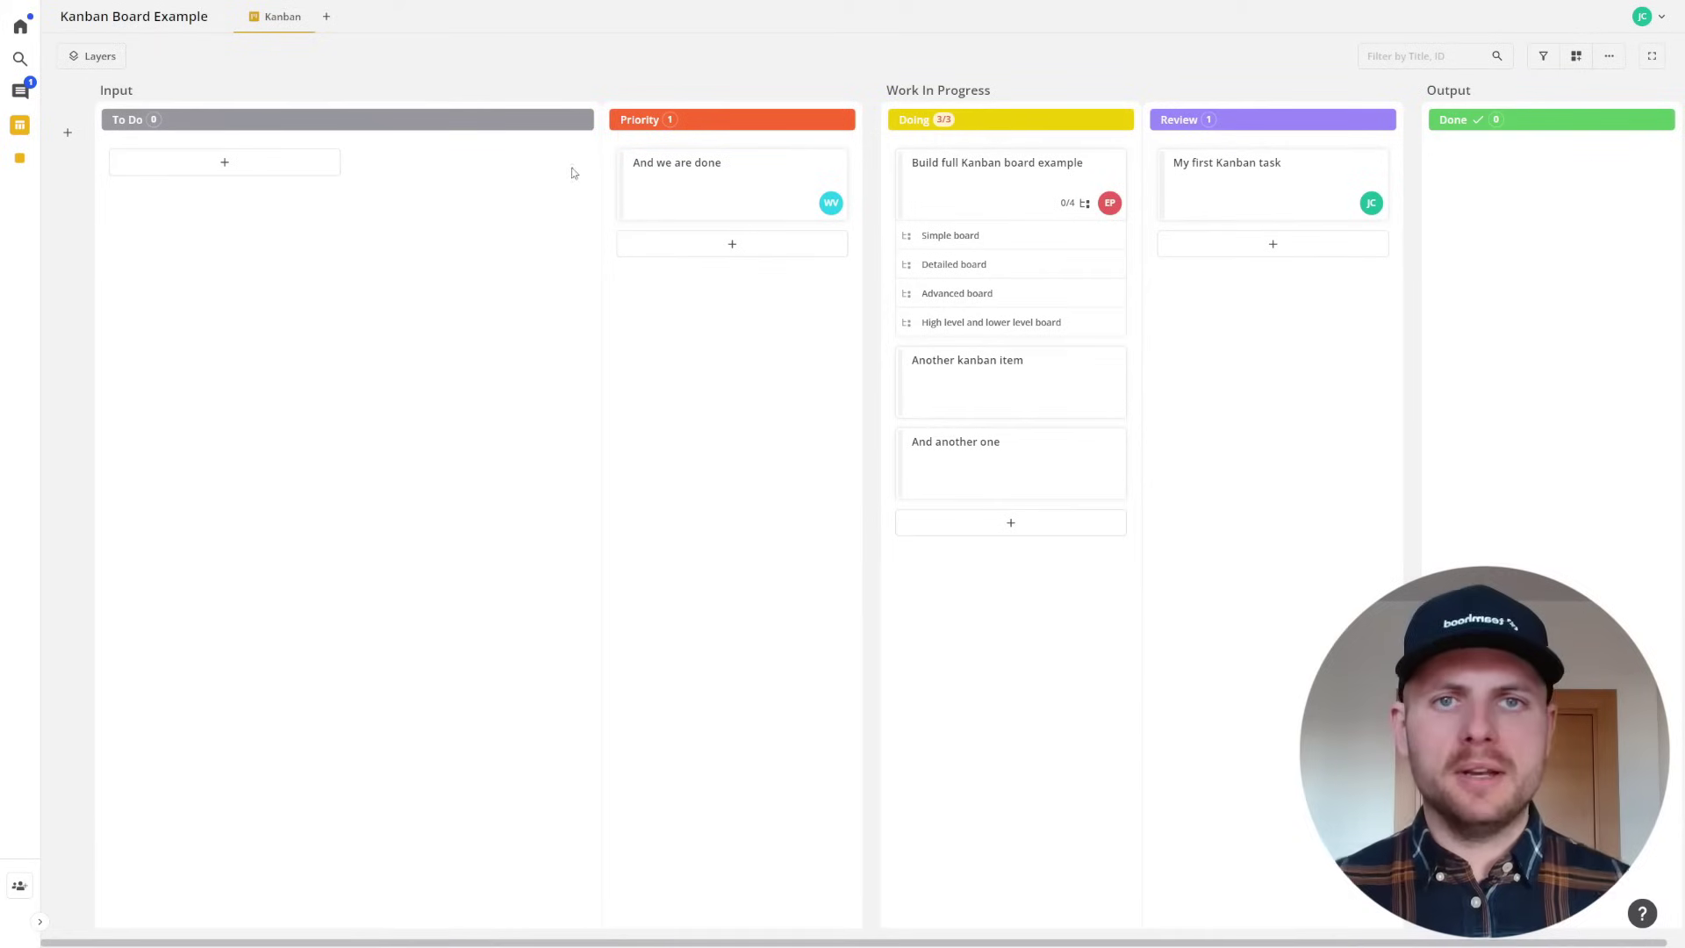
left_click(581, 122)
left_click(607, 174)
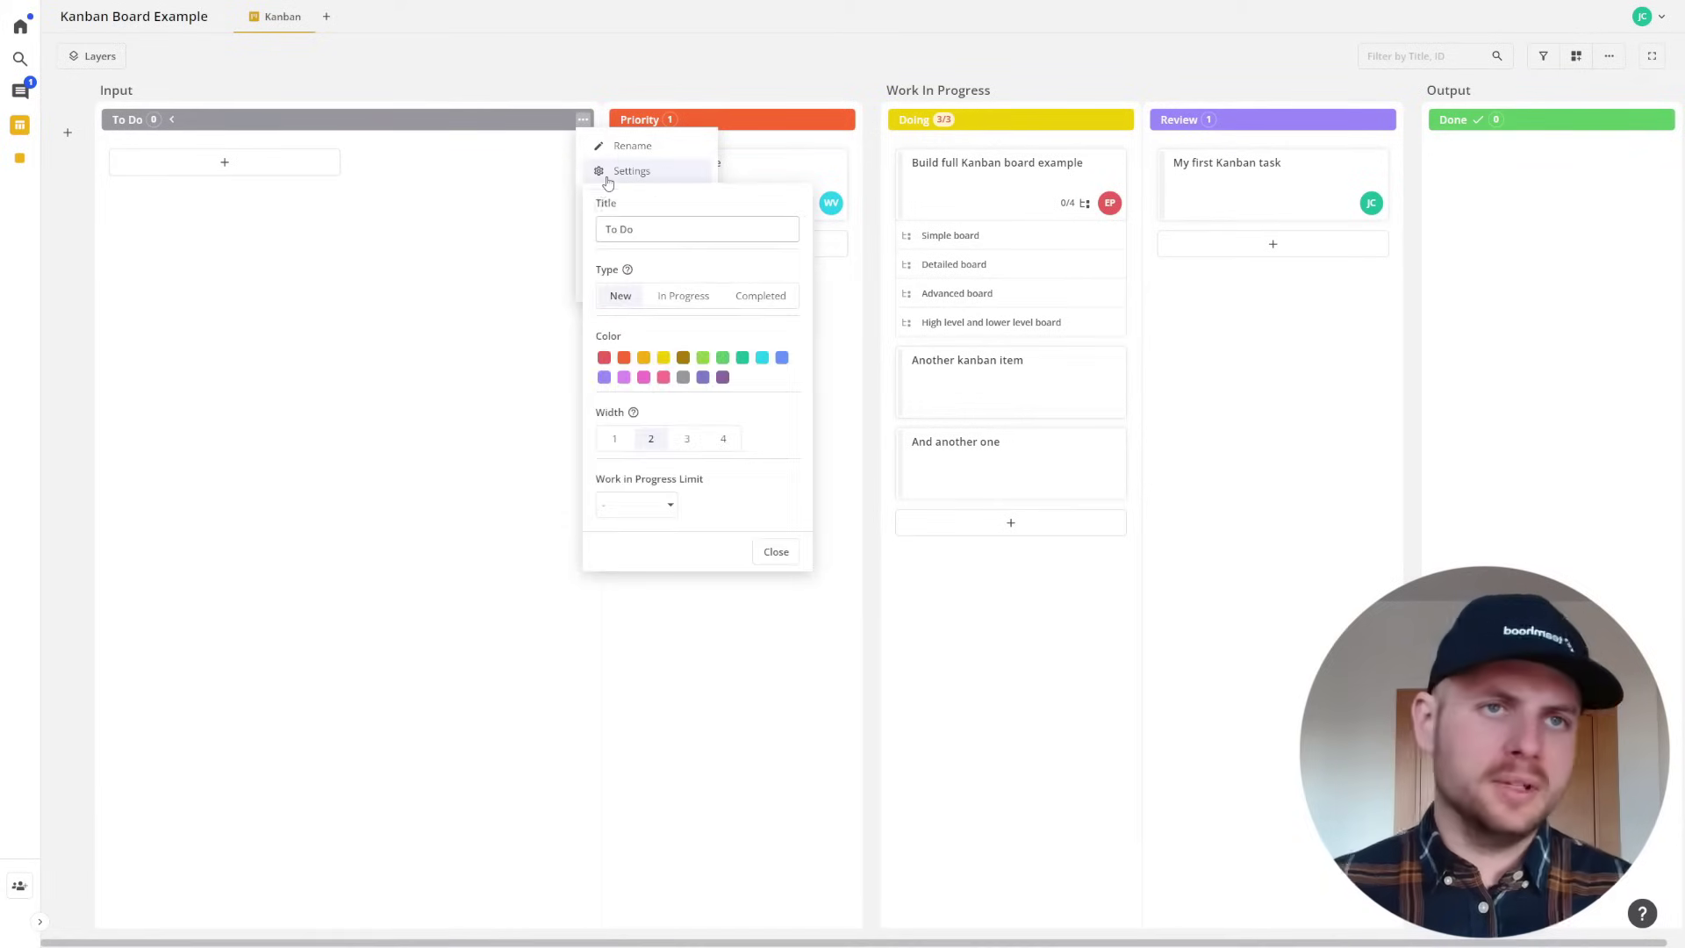
left_click(614, 438)
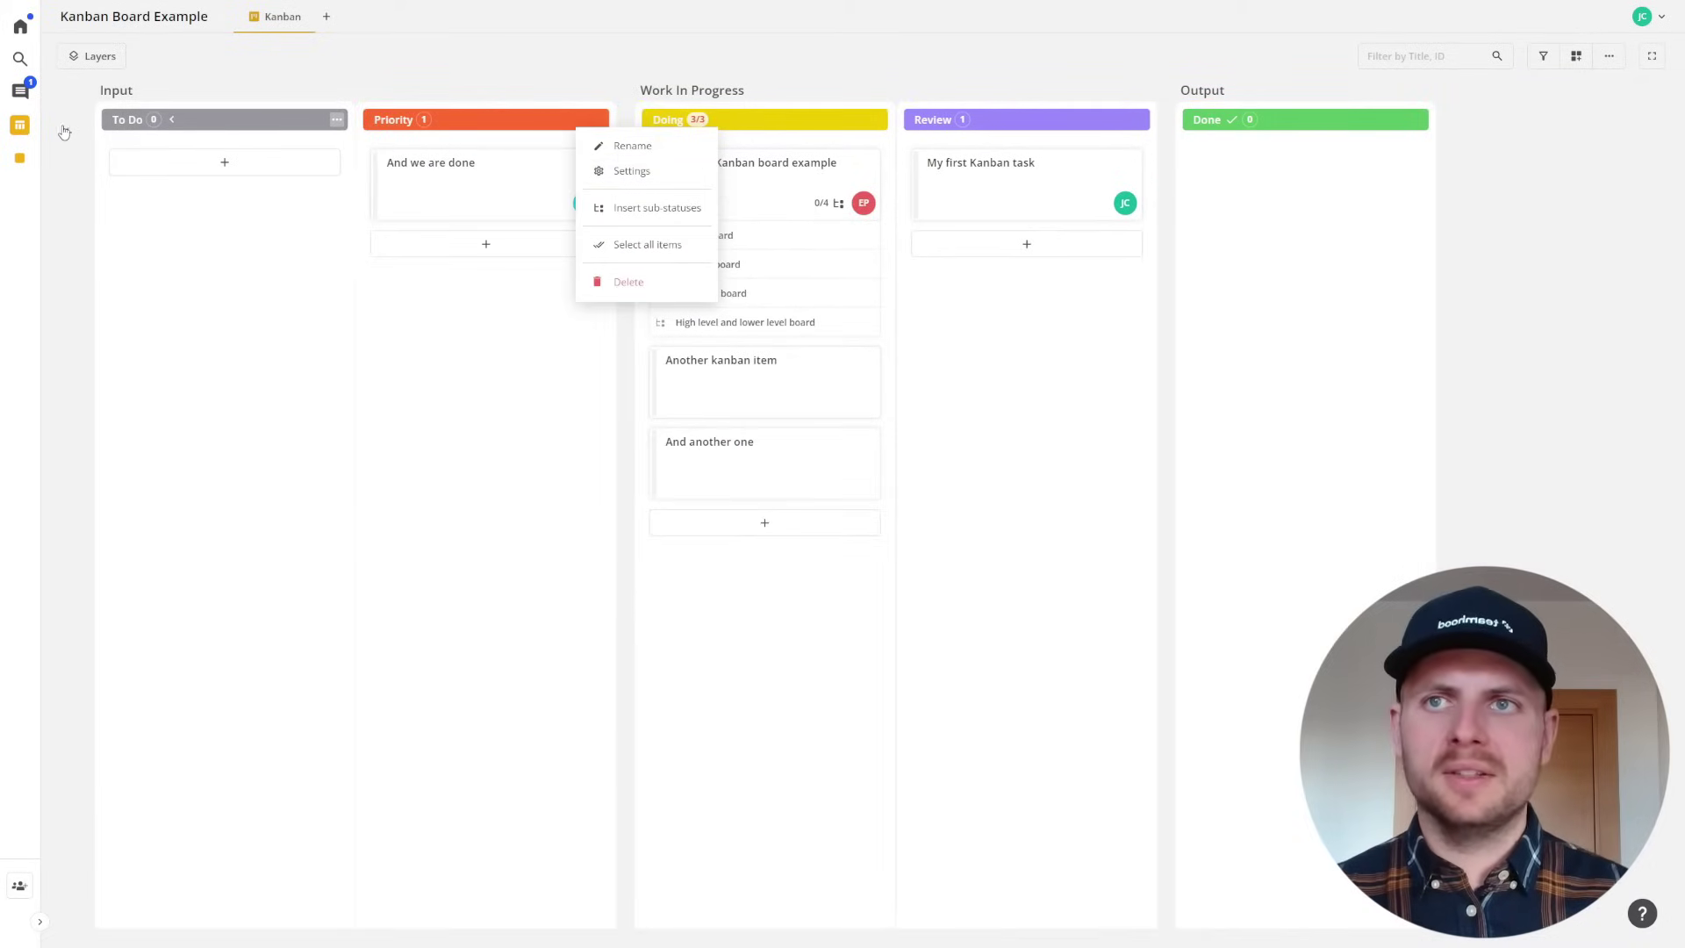
Add a Regular priority swimlane and place the High priority row above it.
left_click(263, 348)
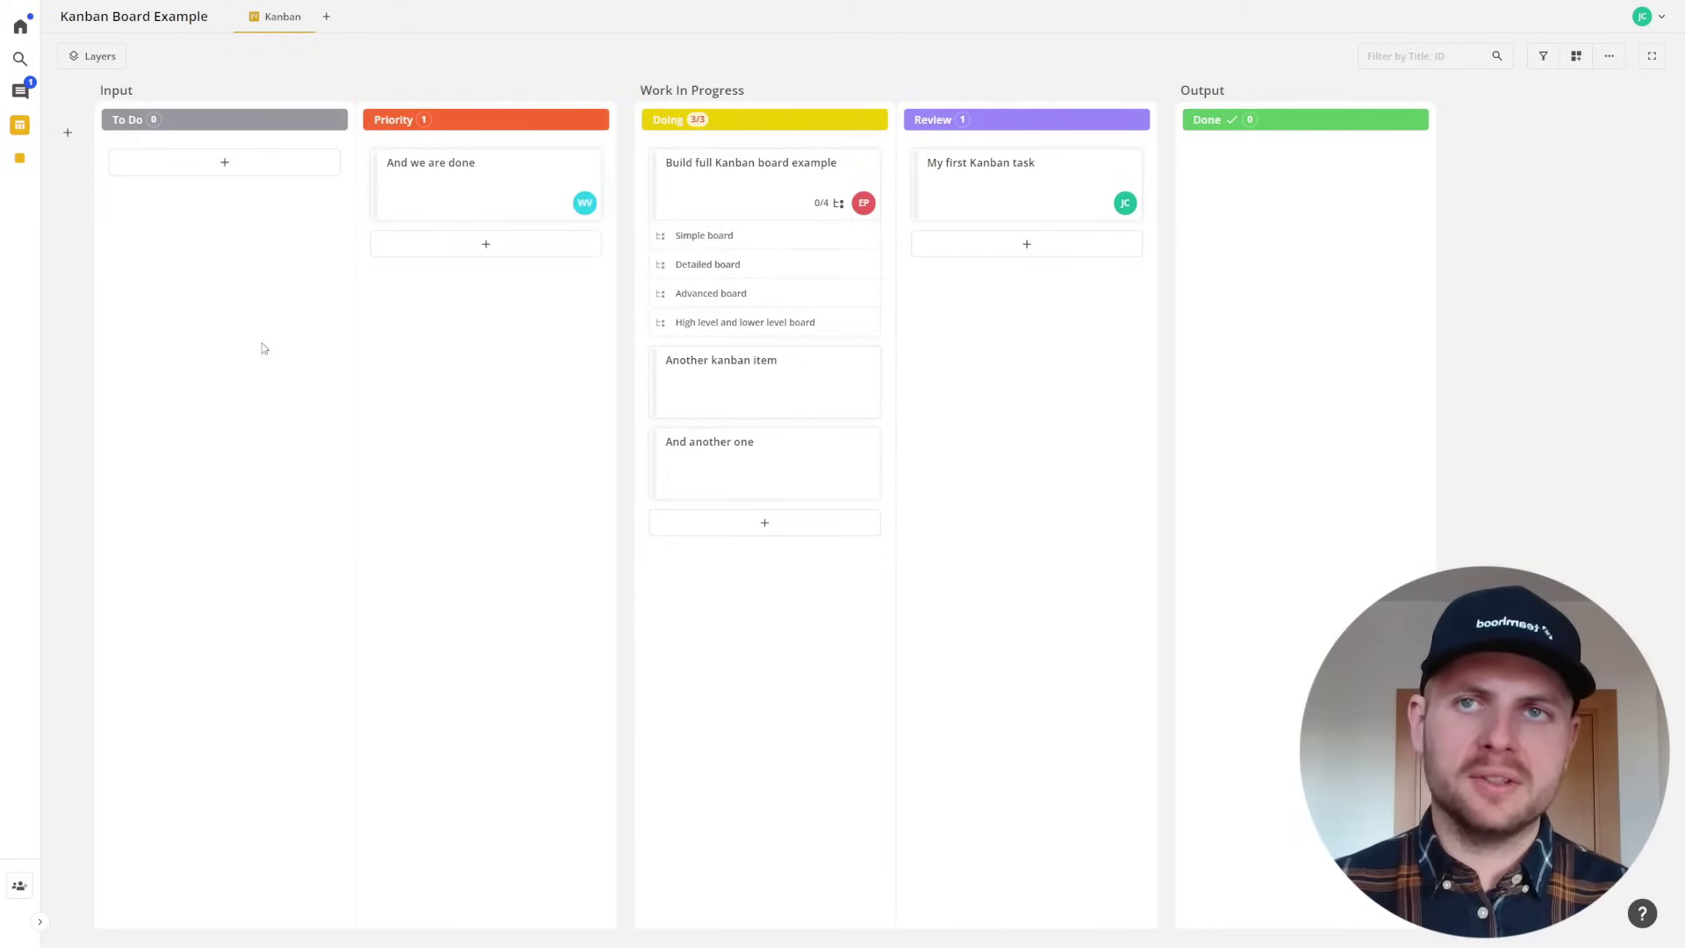
left_click(67, 136)
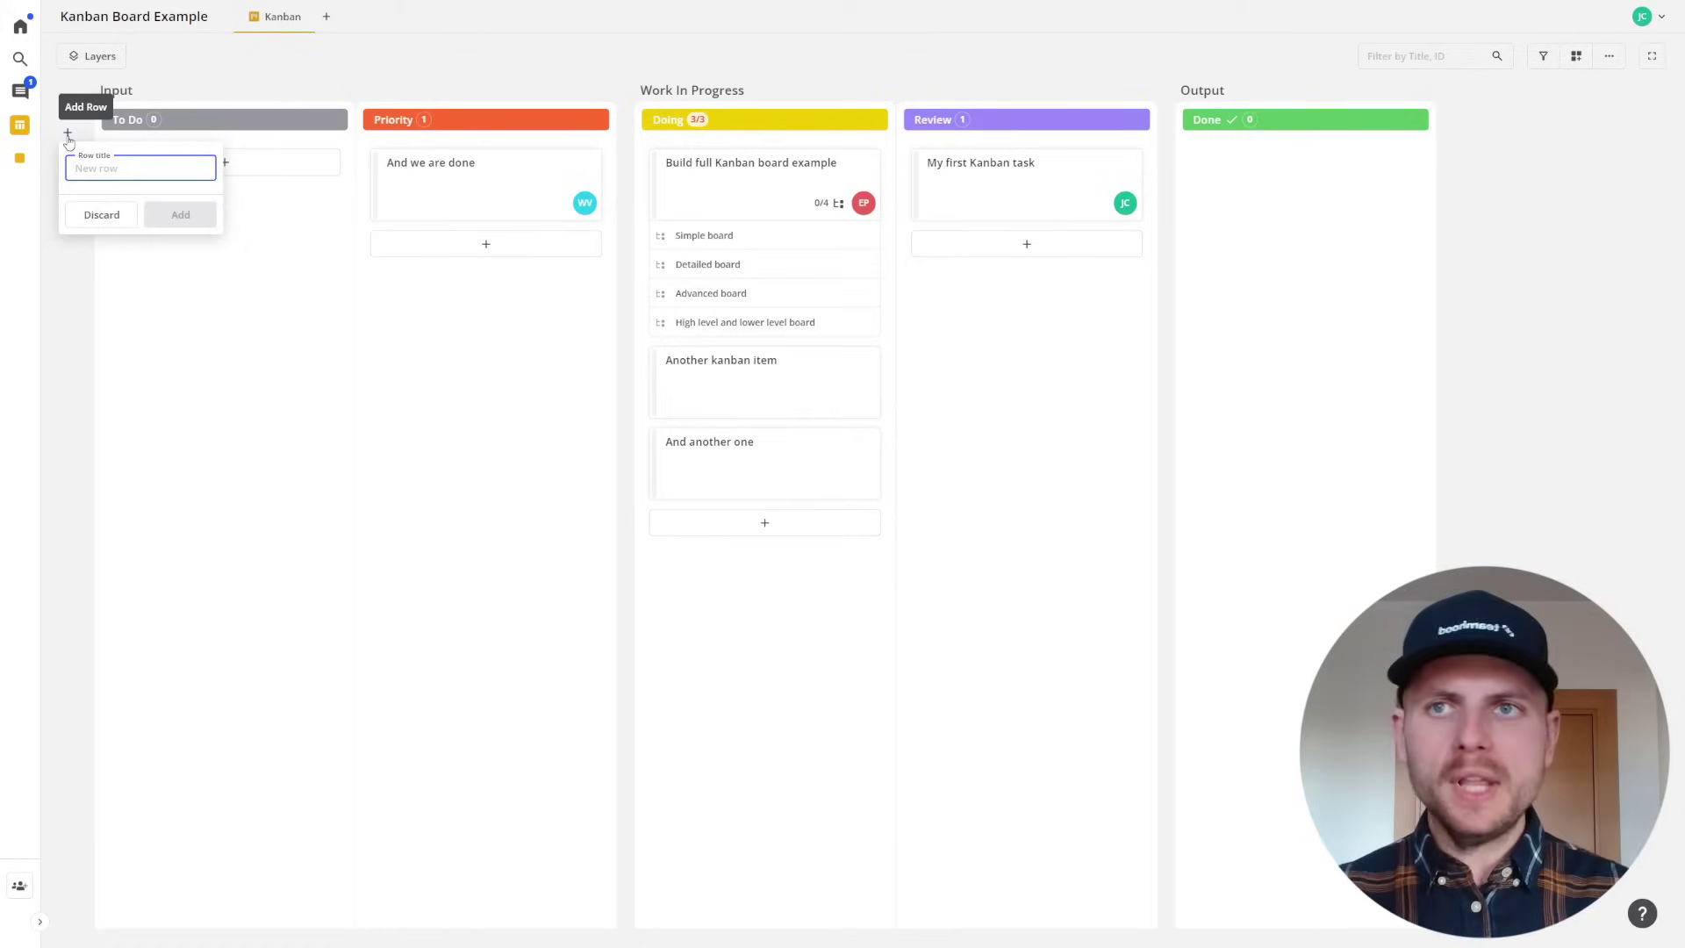
type("Regular priority")
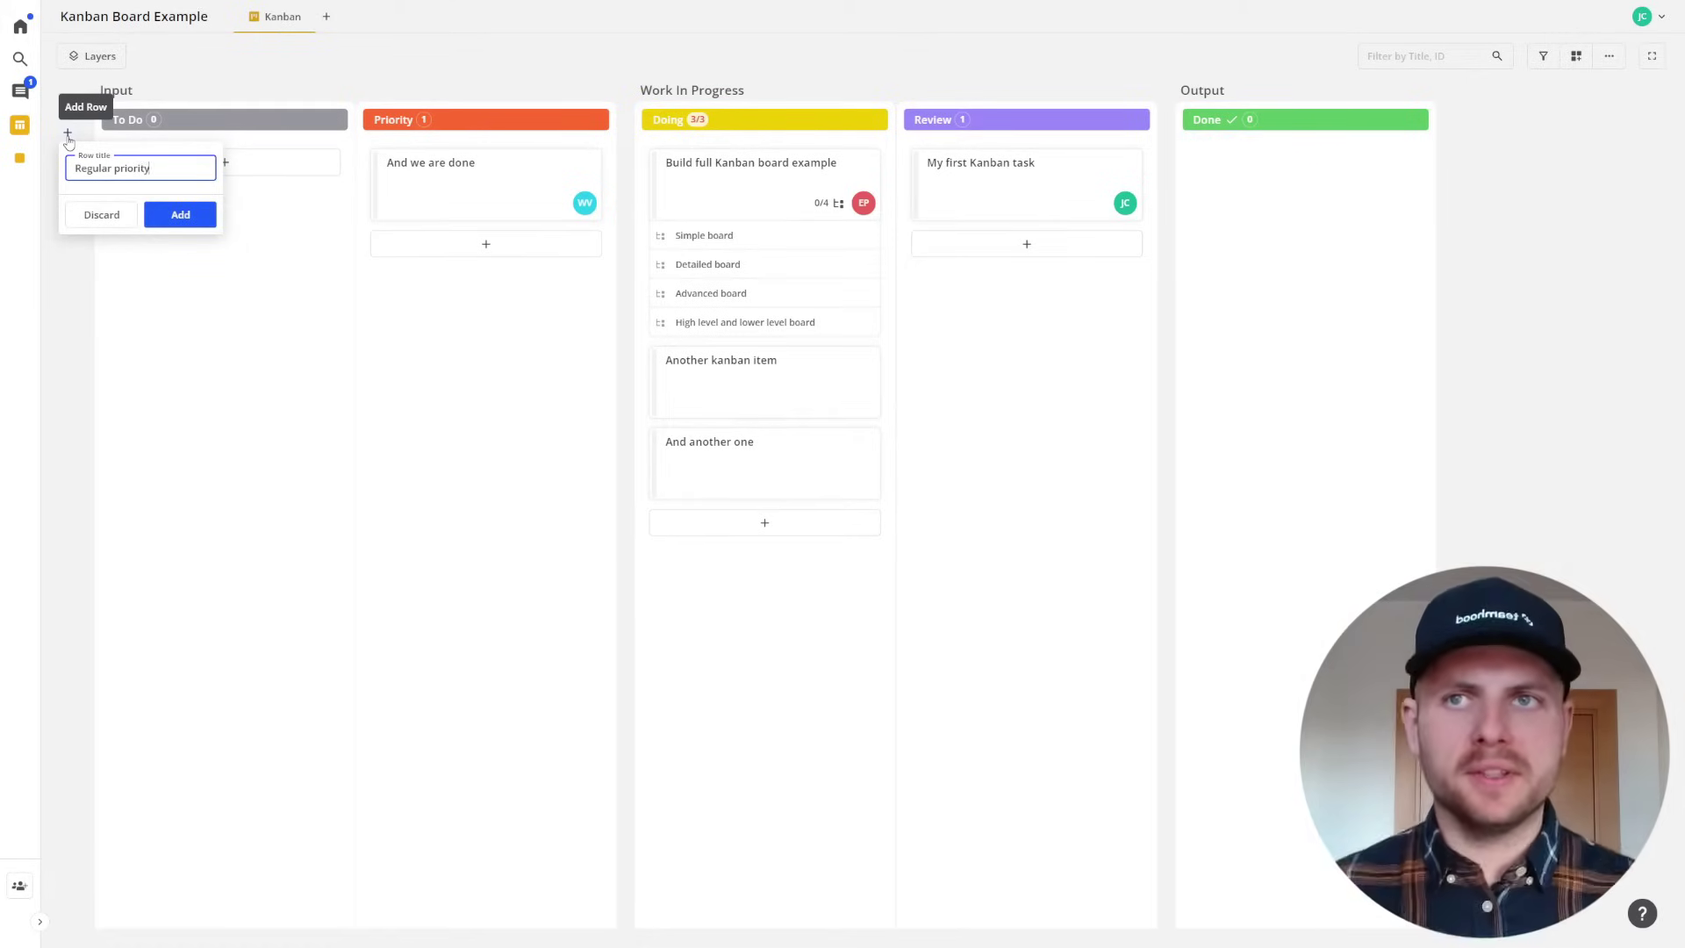
key("Return")
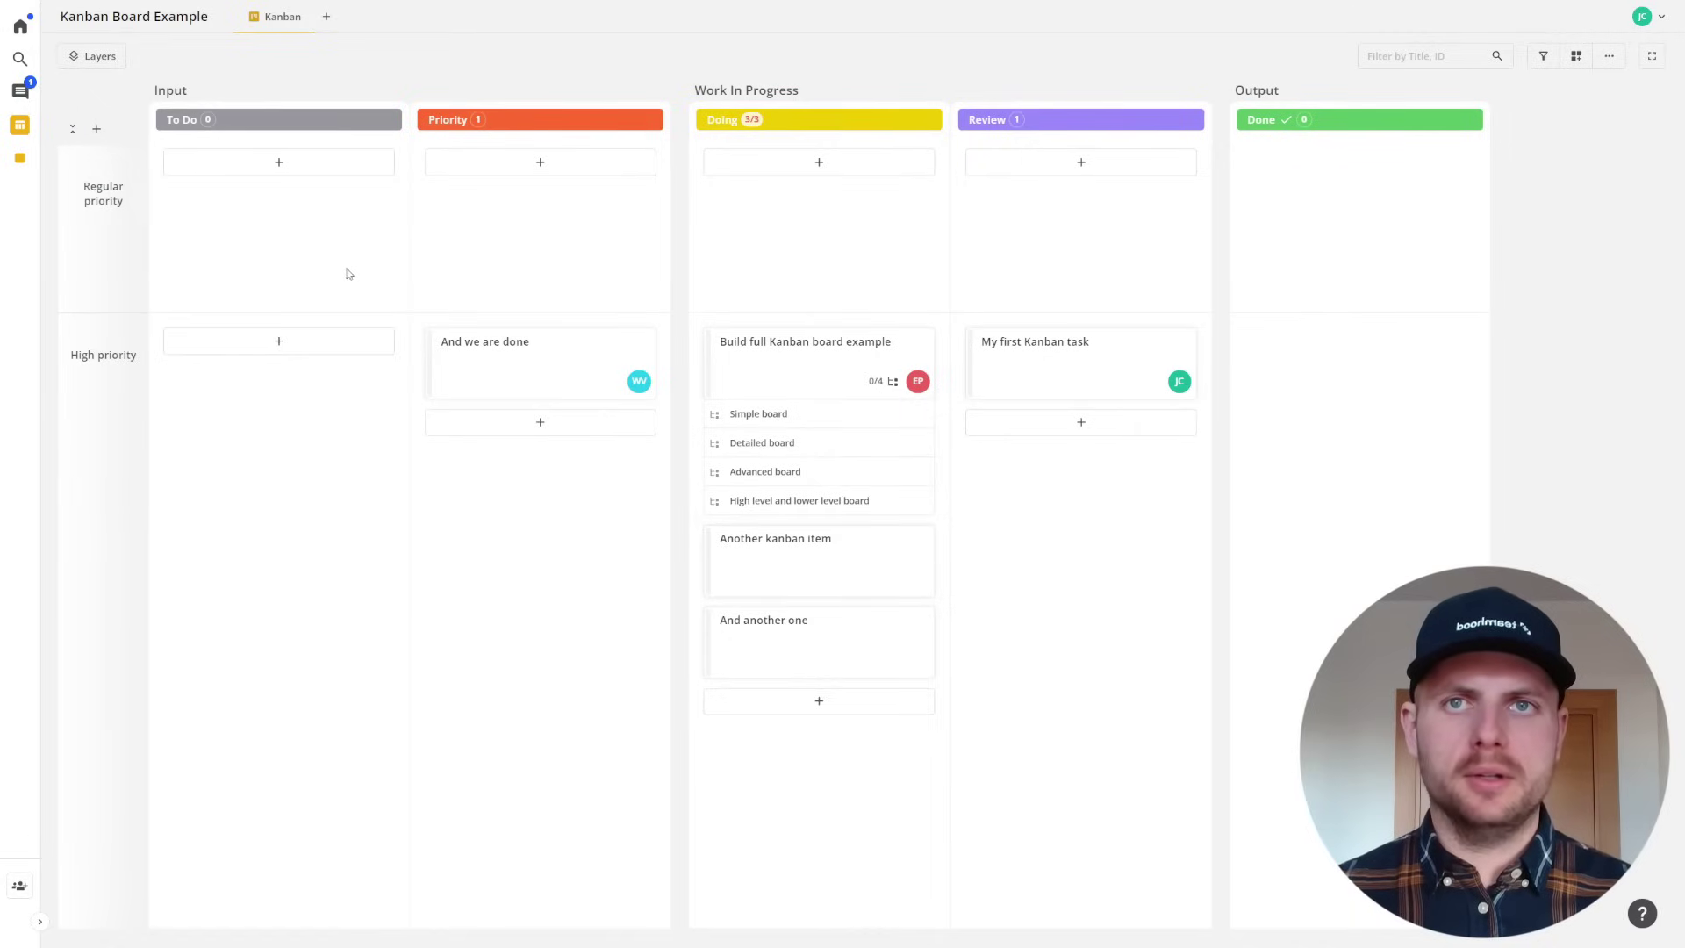
left_click_drag(70, 383, 93, 233)
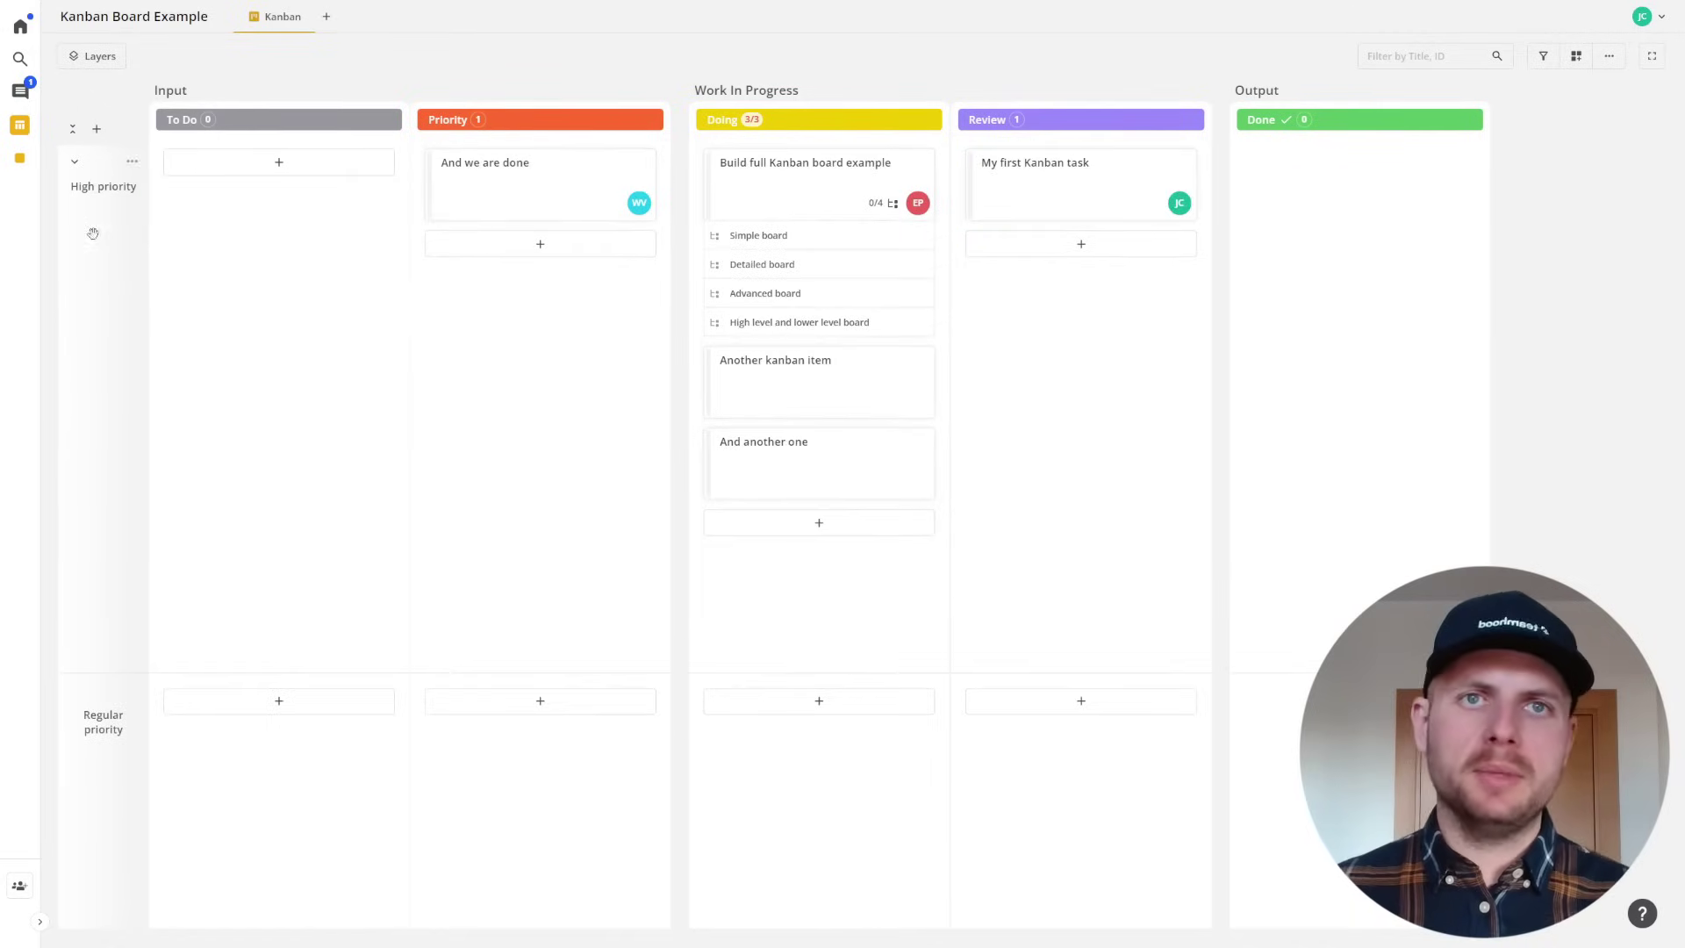
mouse_move(97, 698)
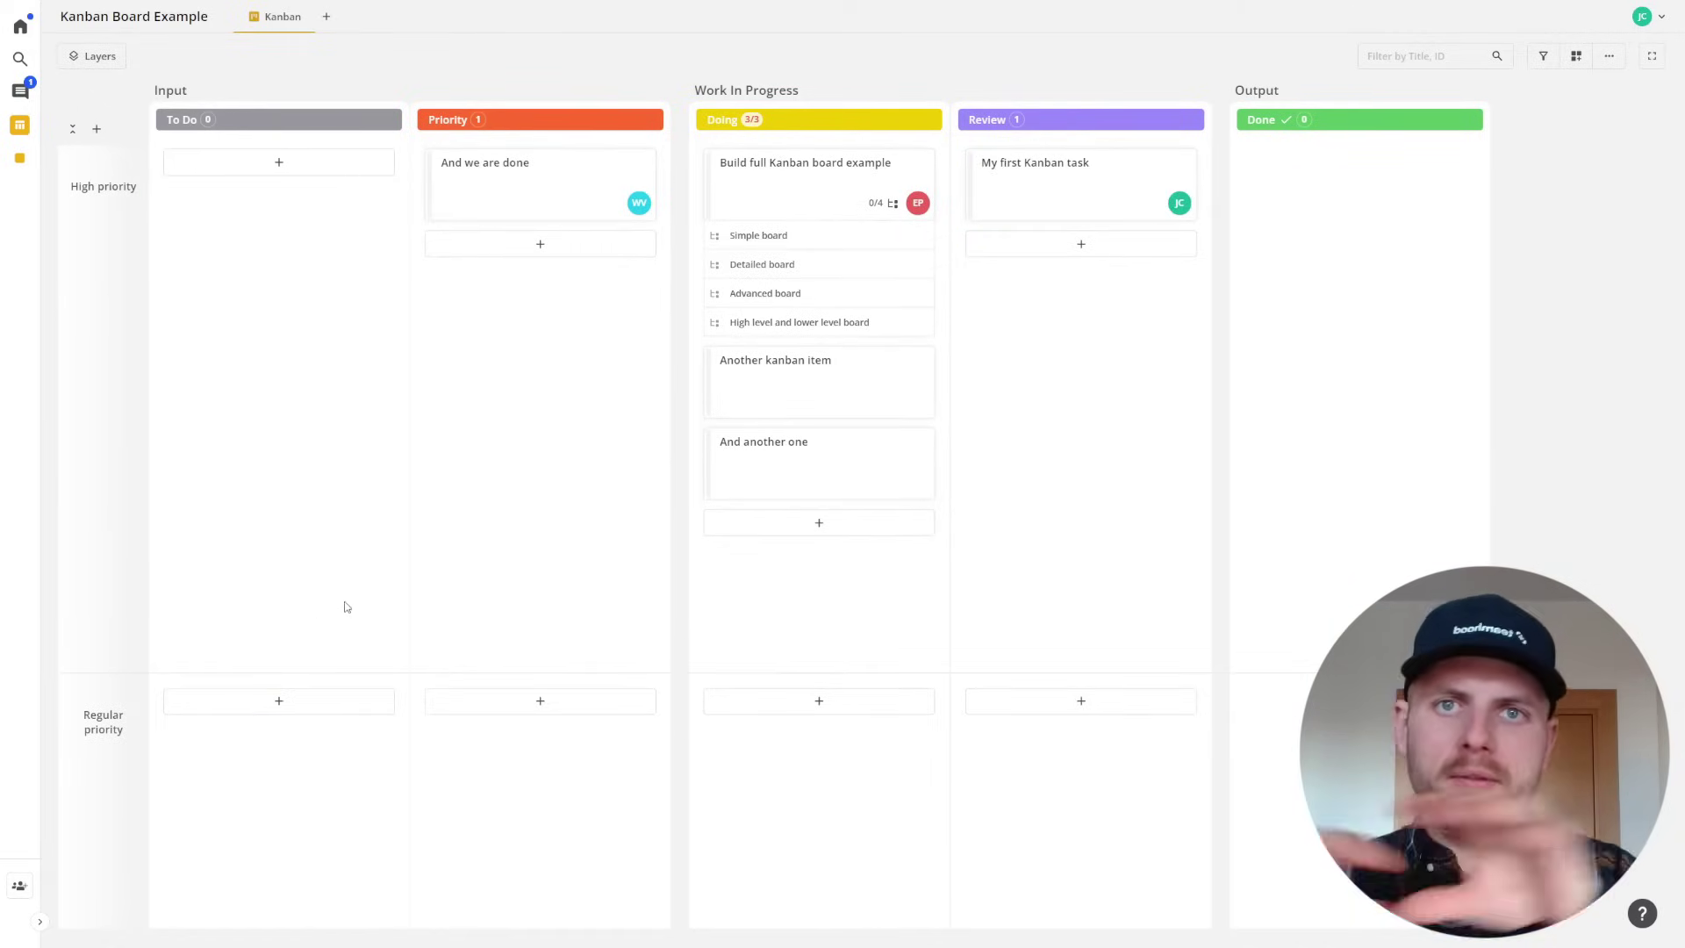
Add an 'Admin tasks' card in Priority's Regular priority lane.
left_click(470, 707)
type("Admin ")
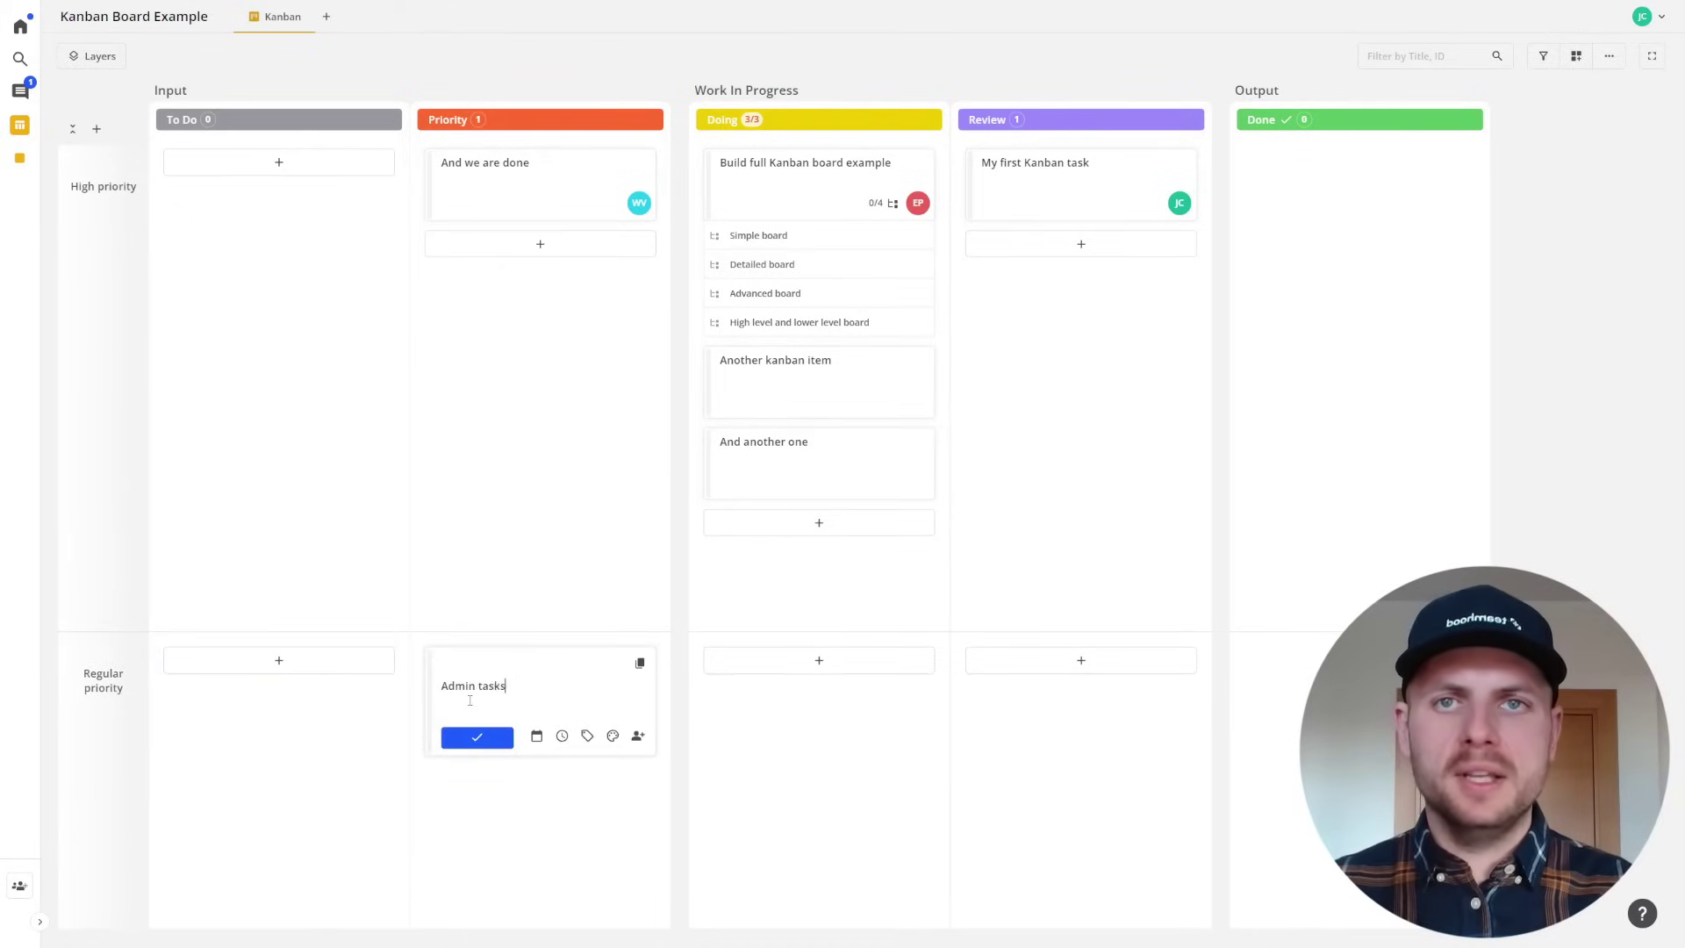
type("tasks")
key("Return")
left_click(457, 387)
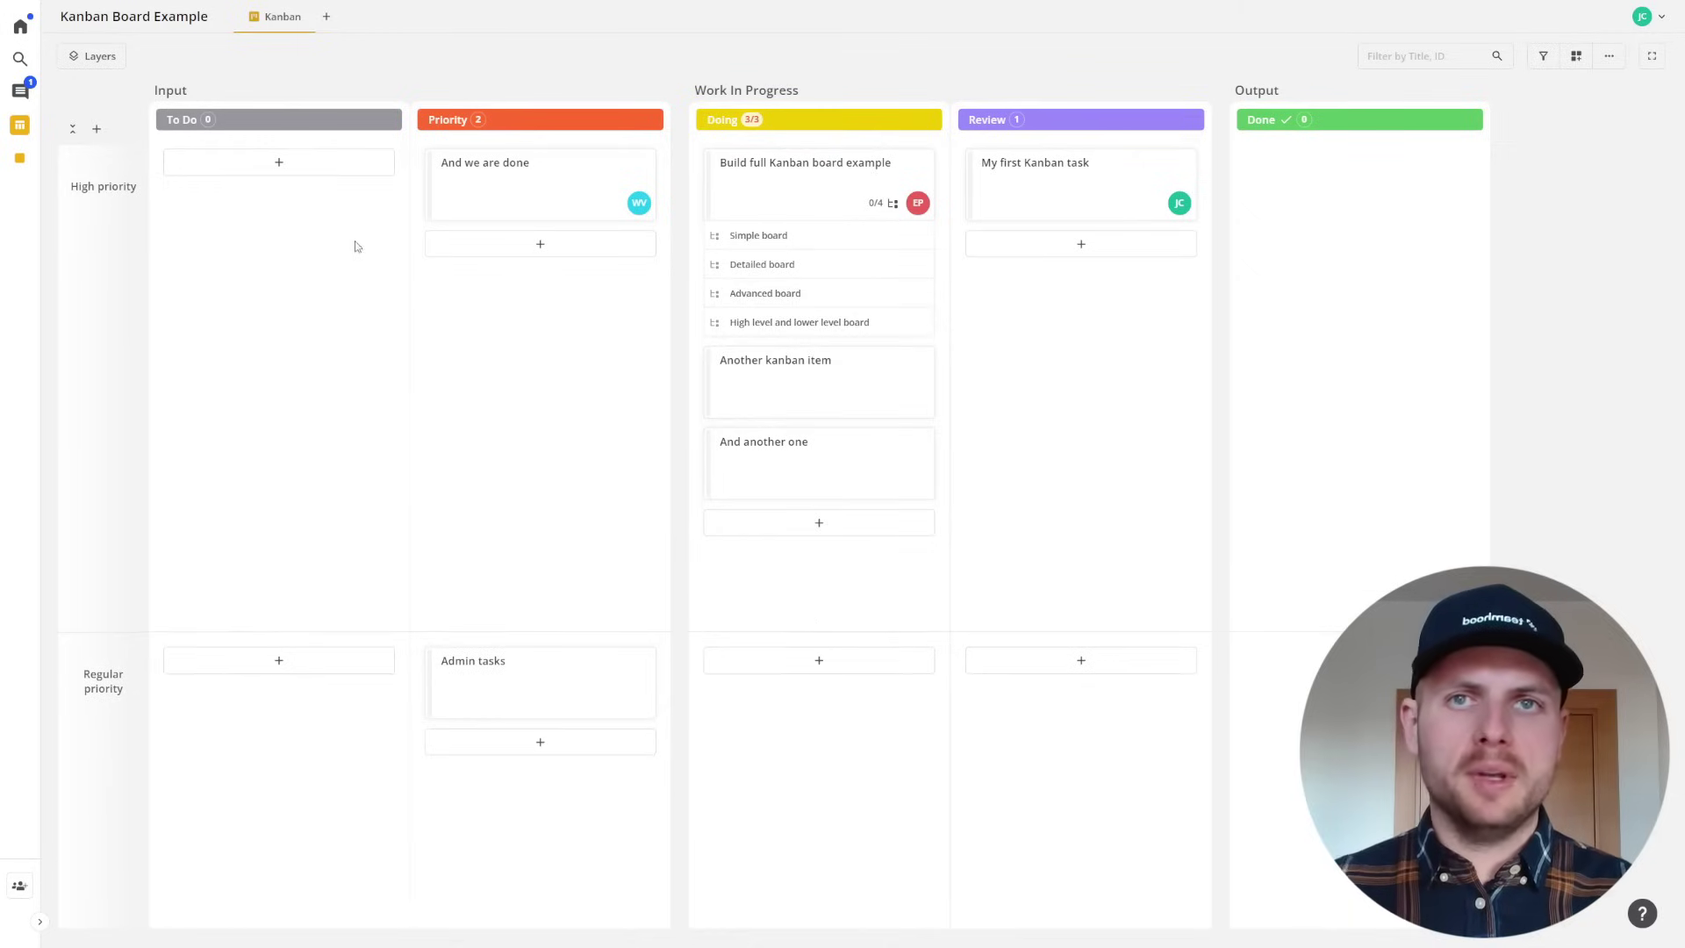
Create a 'My super important client project' card in To Do's High priority lane.
left_click(316, 171)
type("My")
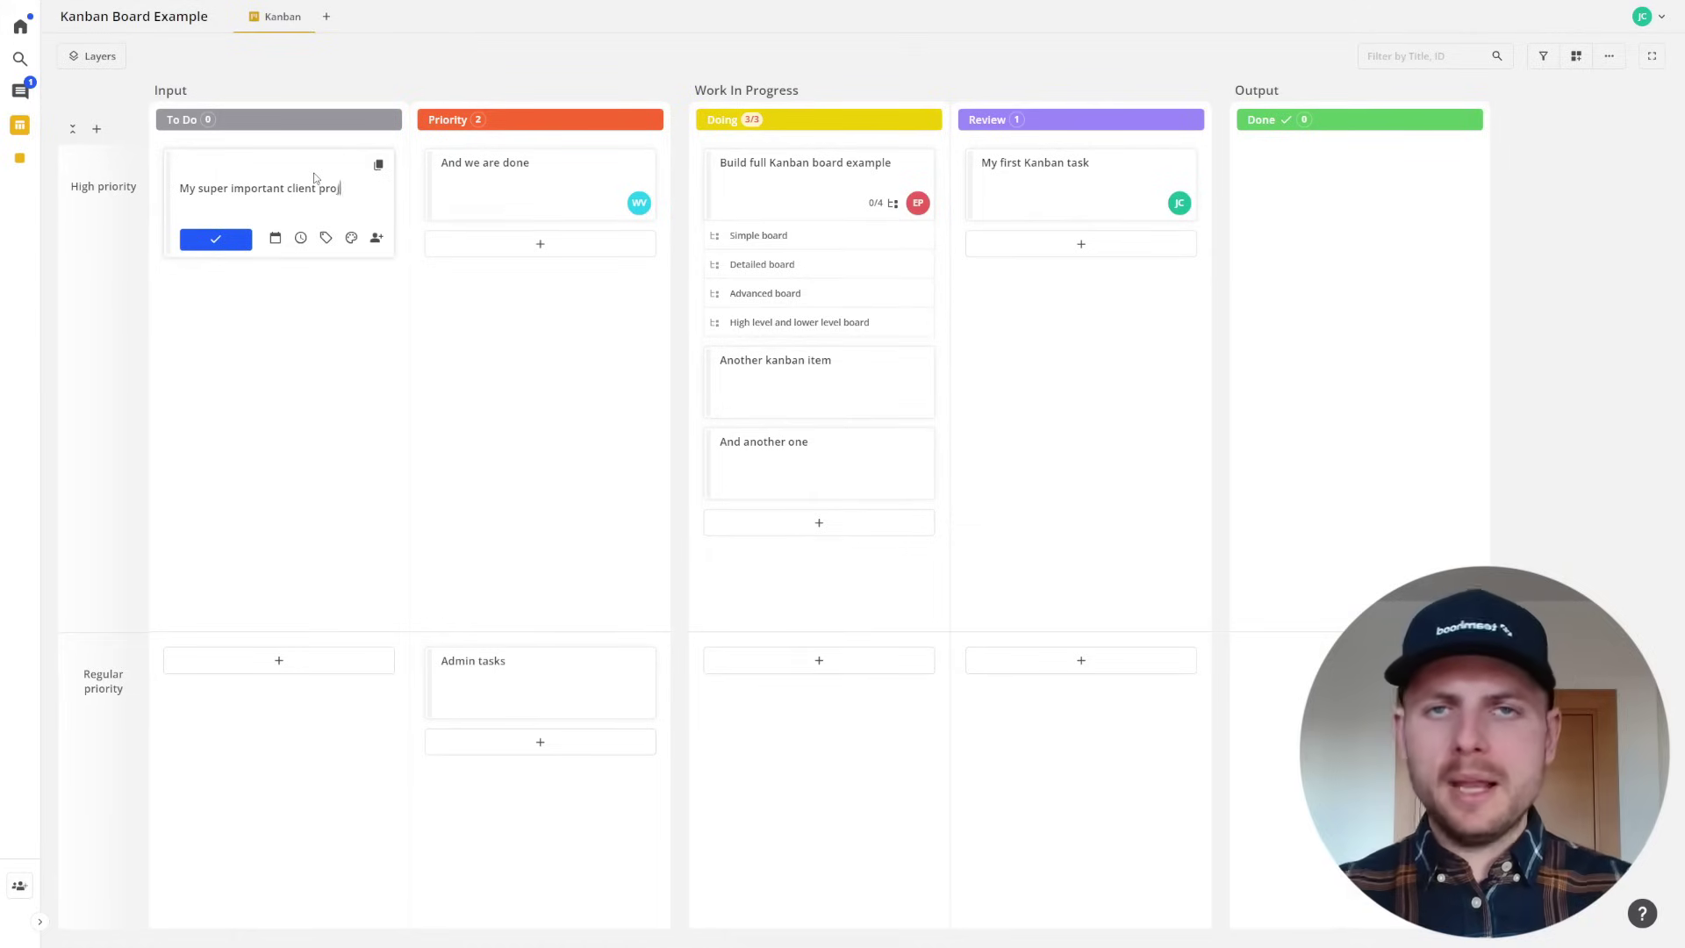
type("super important client project")
key("Return")
Give the client project card subtasks Task A and Task B, then move it into Priority.
left_click(332, 200)
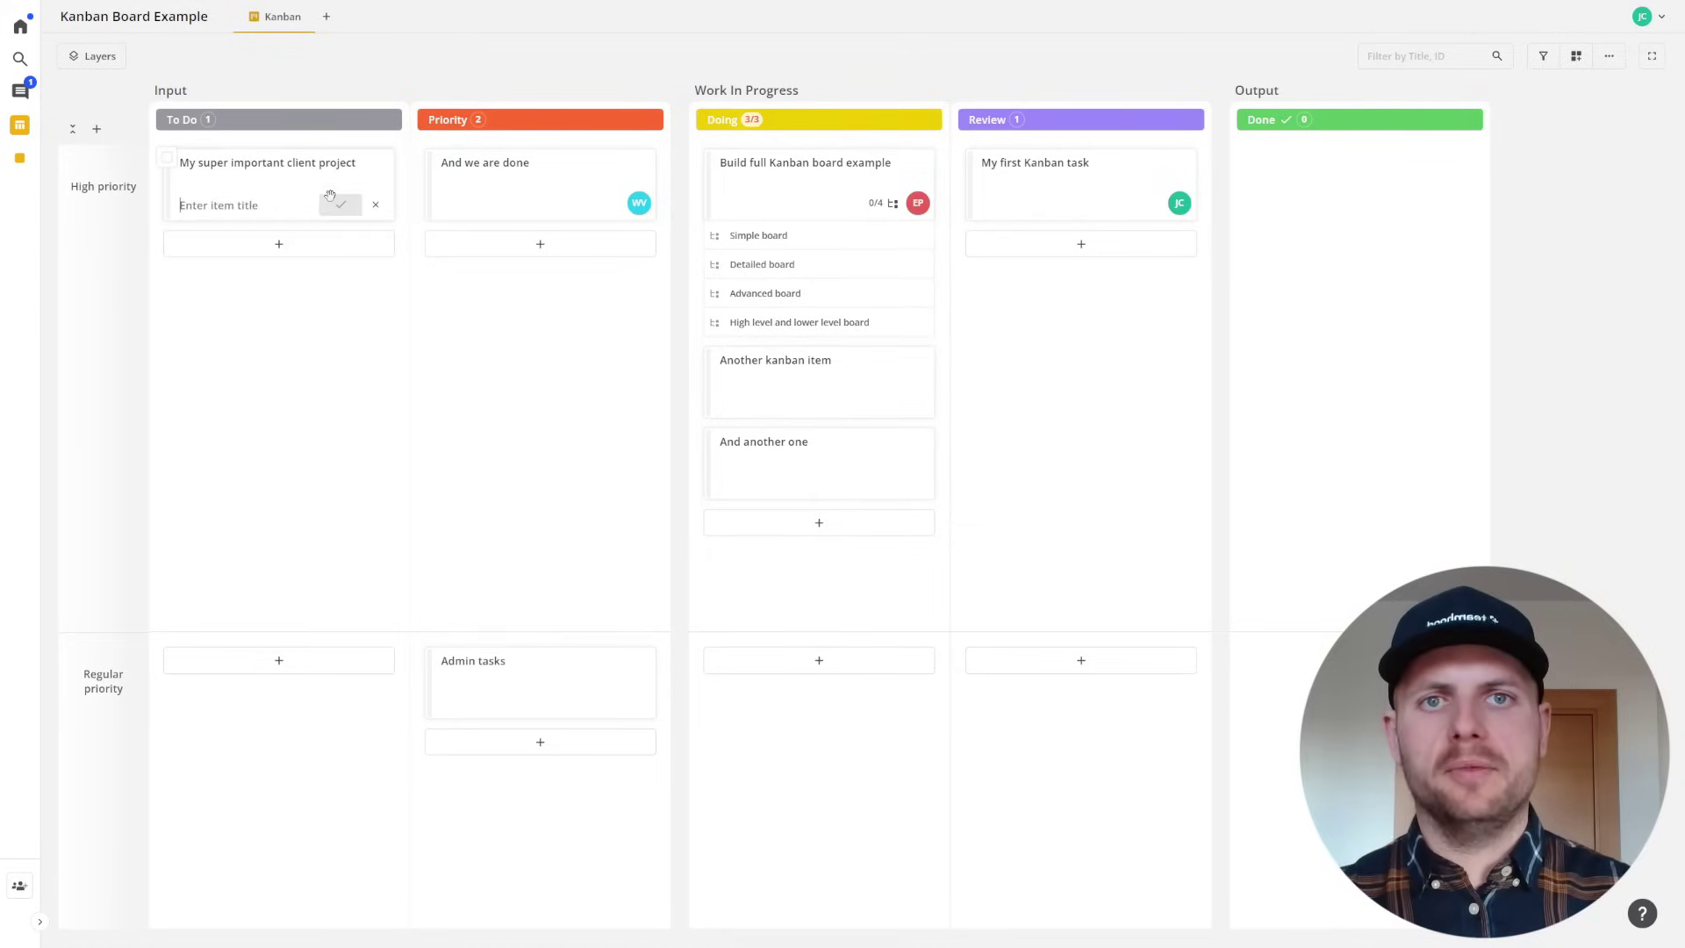
type("Task A")
key("Return")
type("Ta")
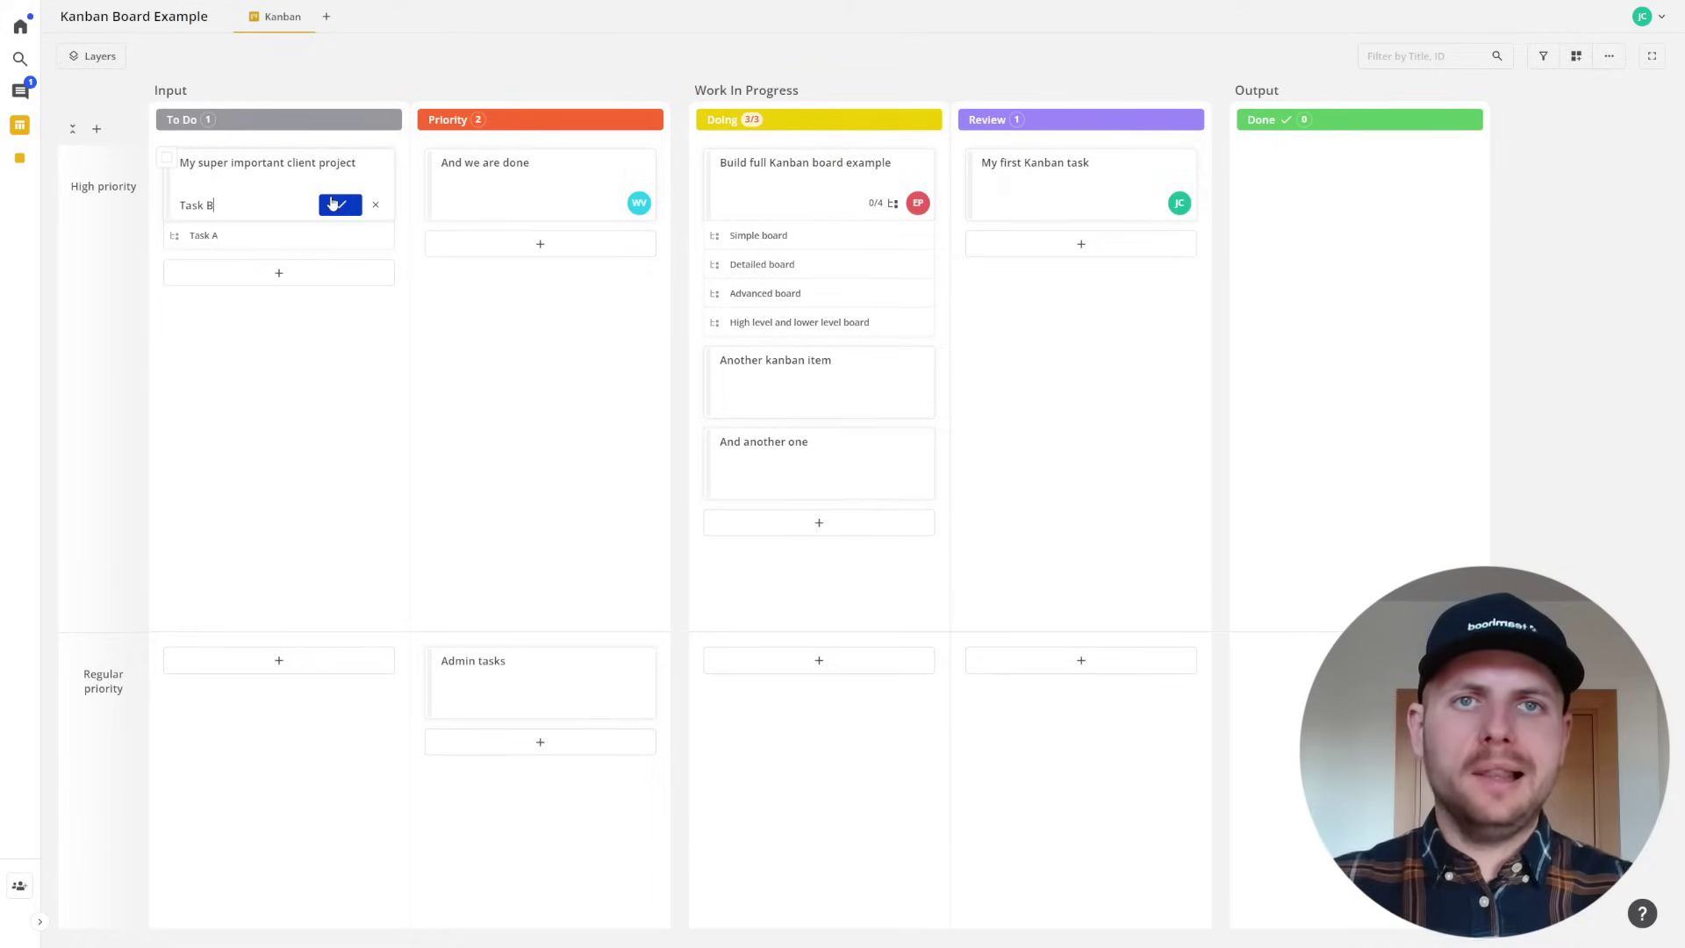
type("sk B")
key("Return")
left_click(525, 408)
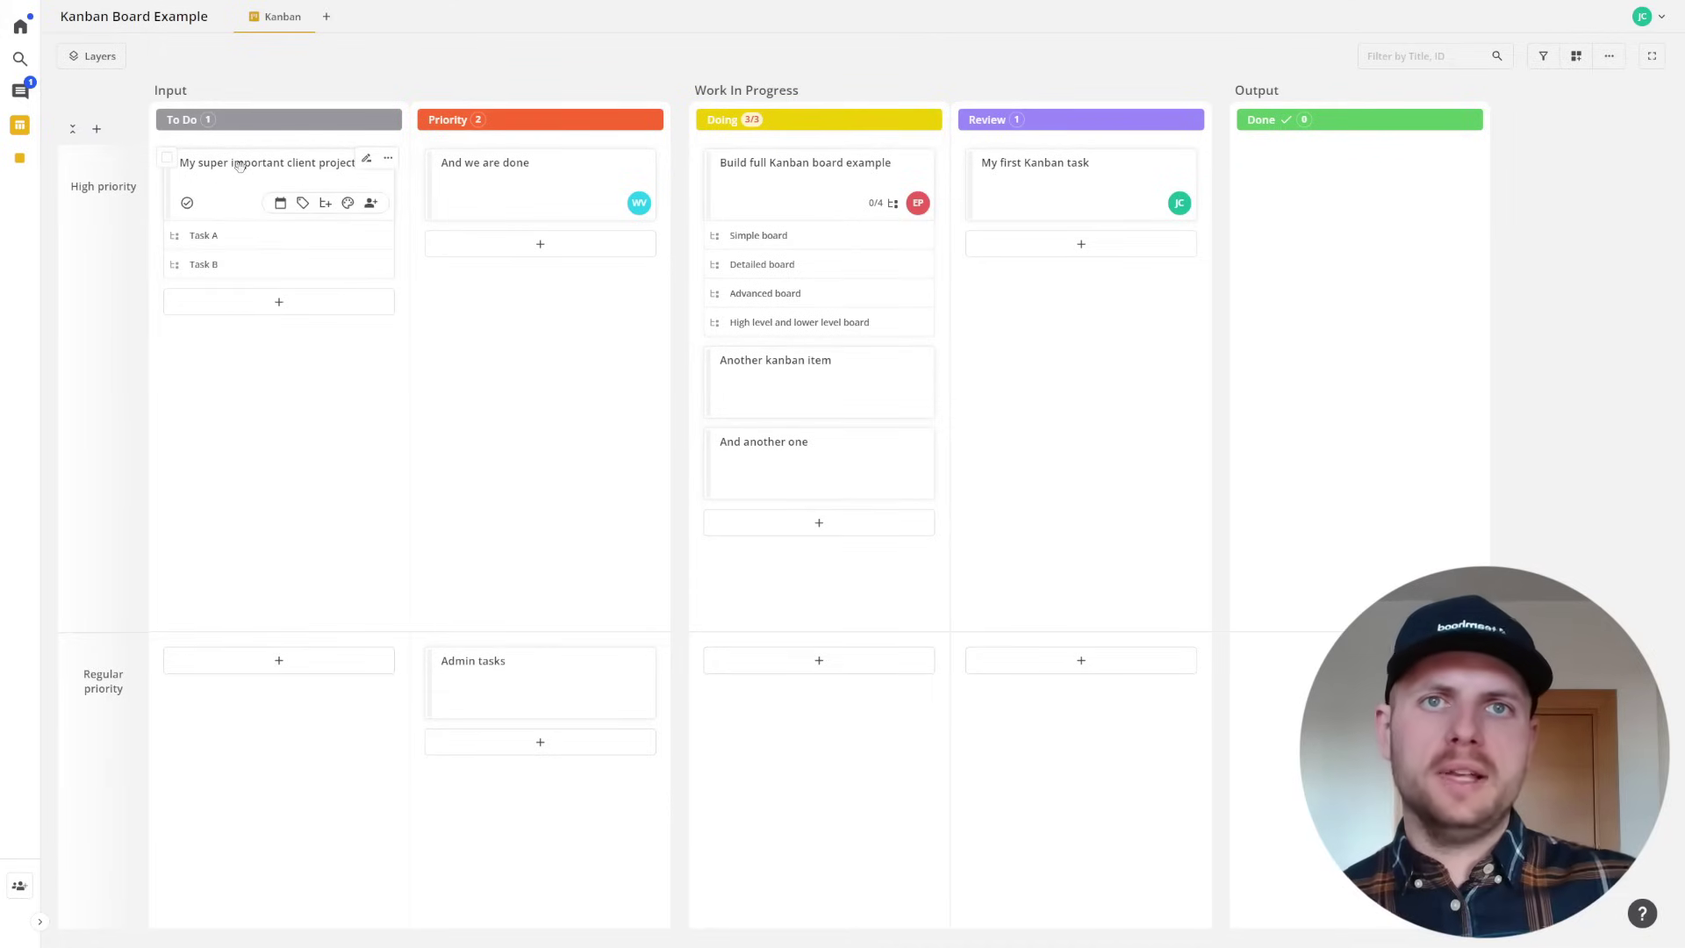
left_click_drag(239, 166, 474, 263)
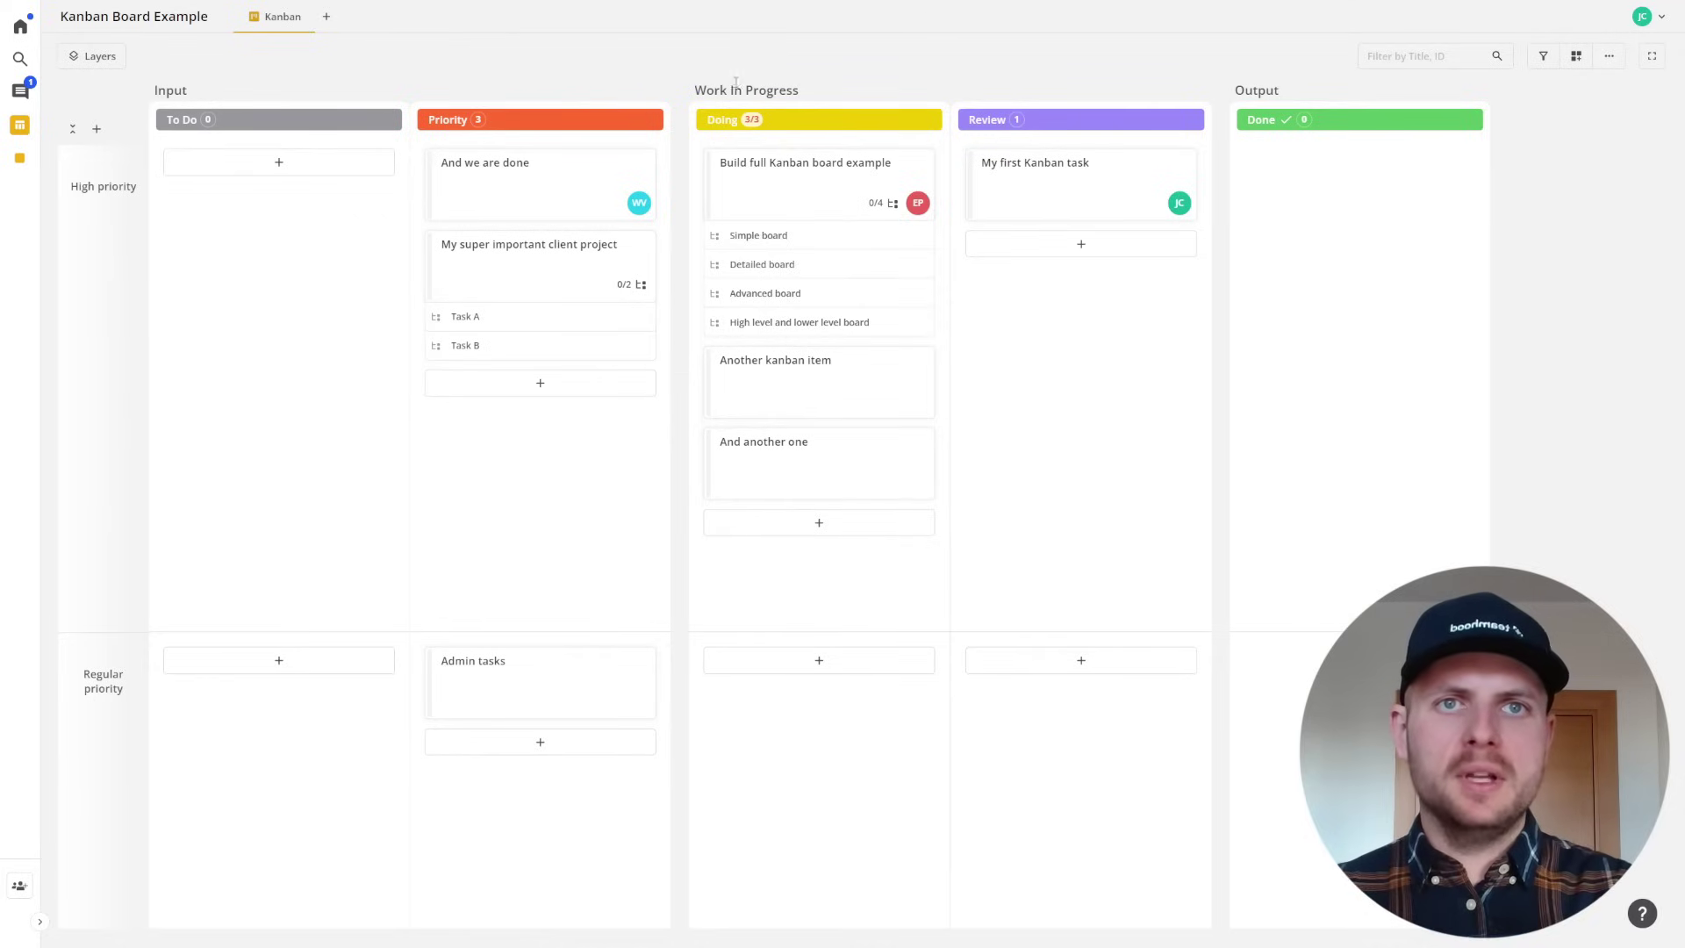
Split Doing into sub-statuses and add two new sub-status columns after ToDo.
left_click(931, 119)
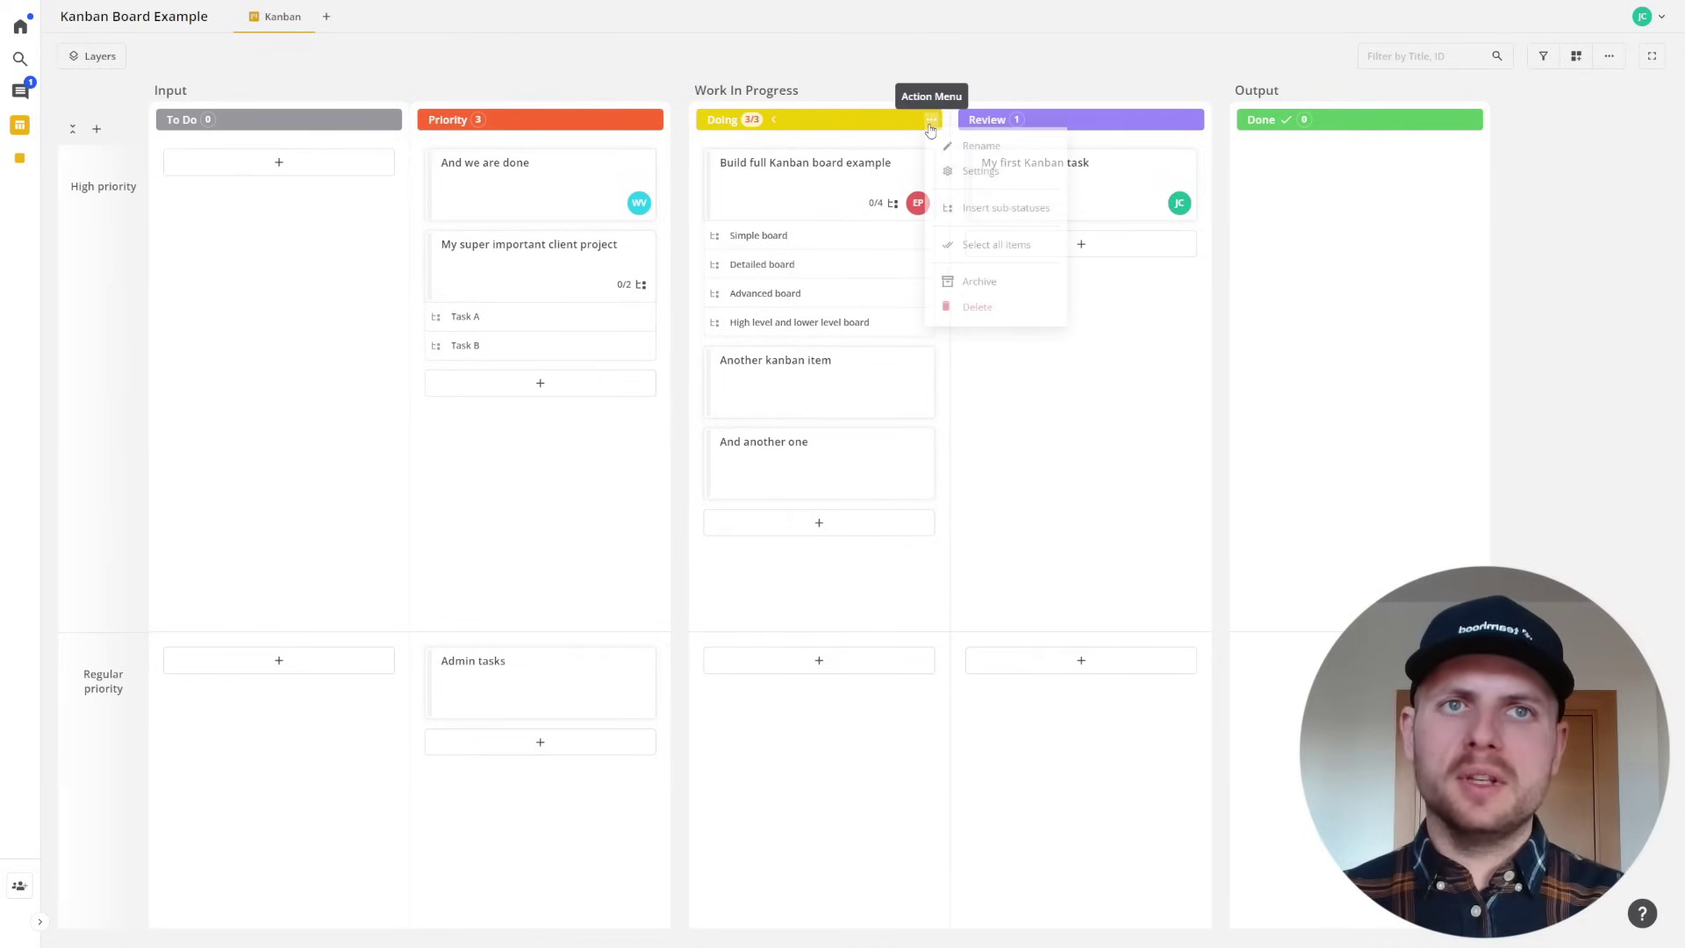
left_click(998, 208)
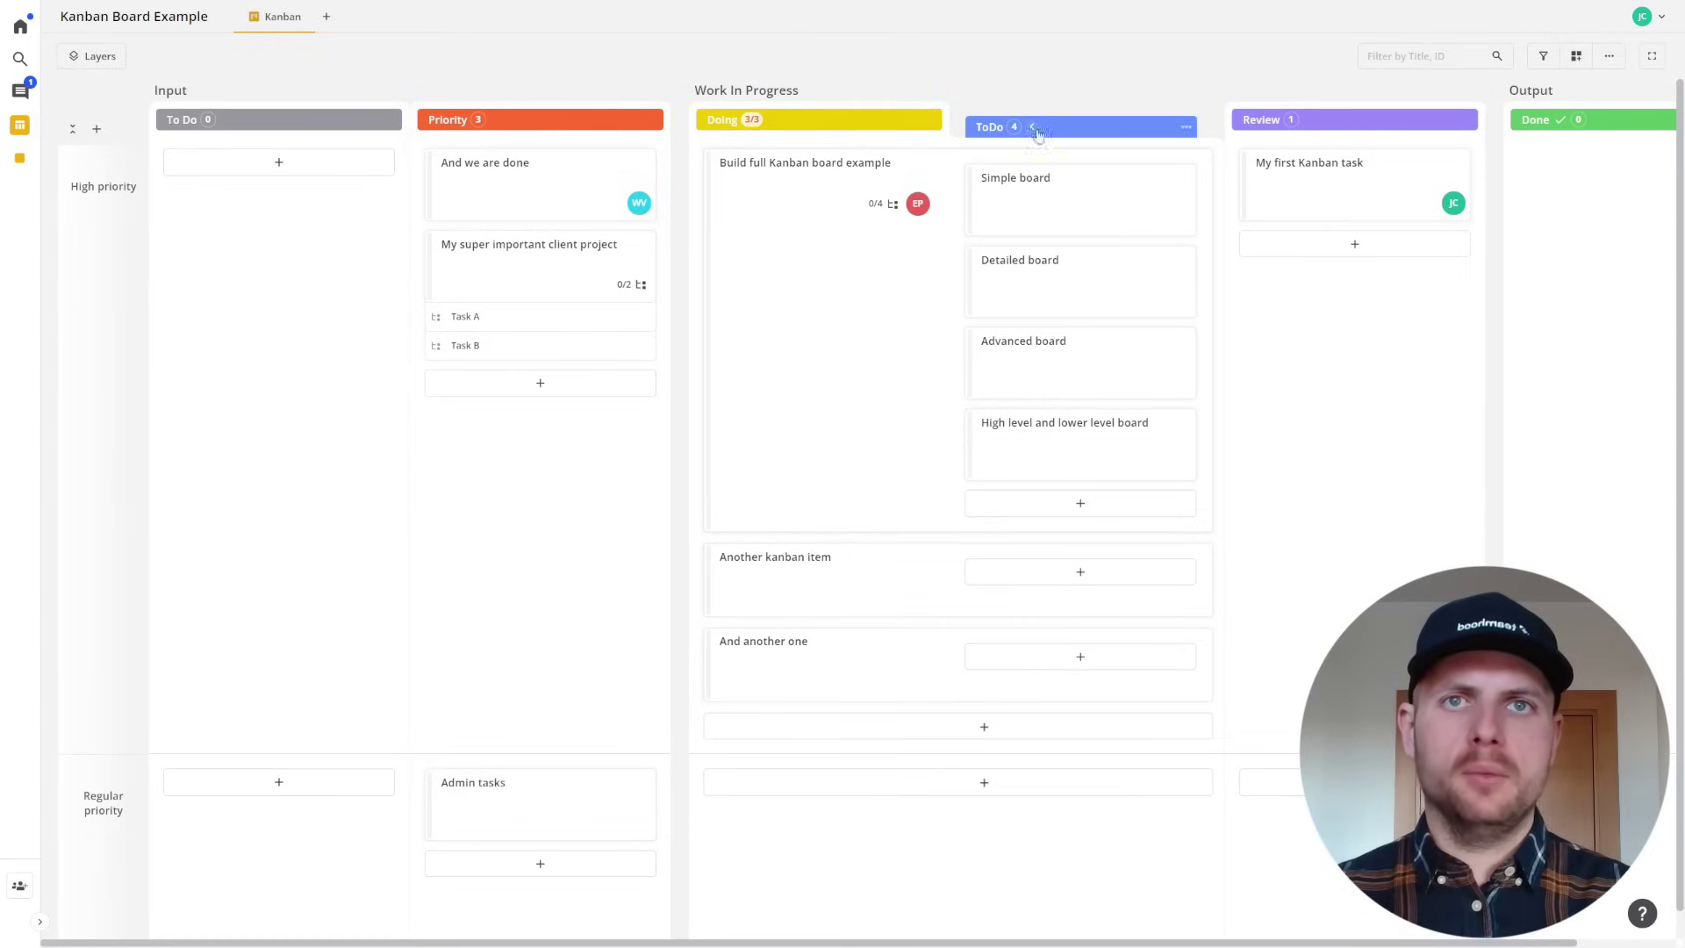
left_click(1184, 128)
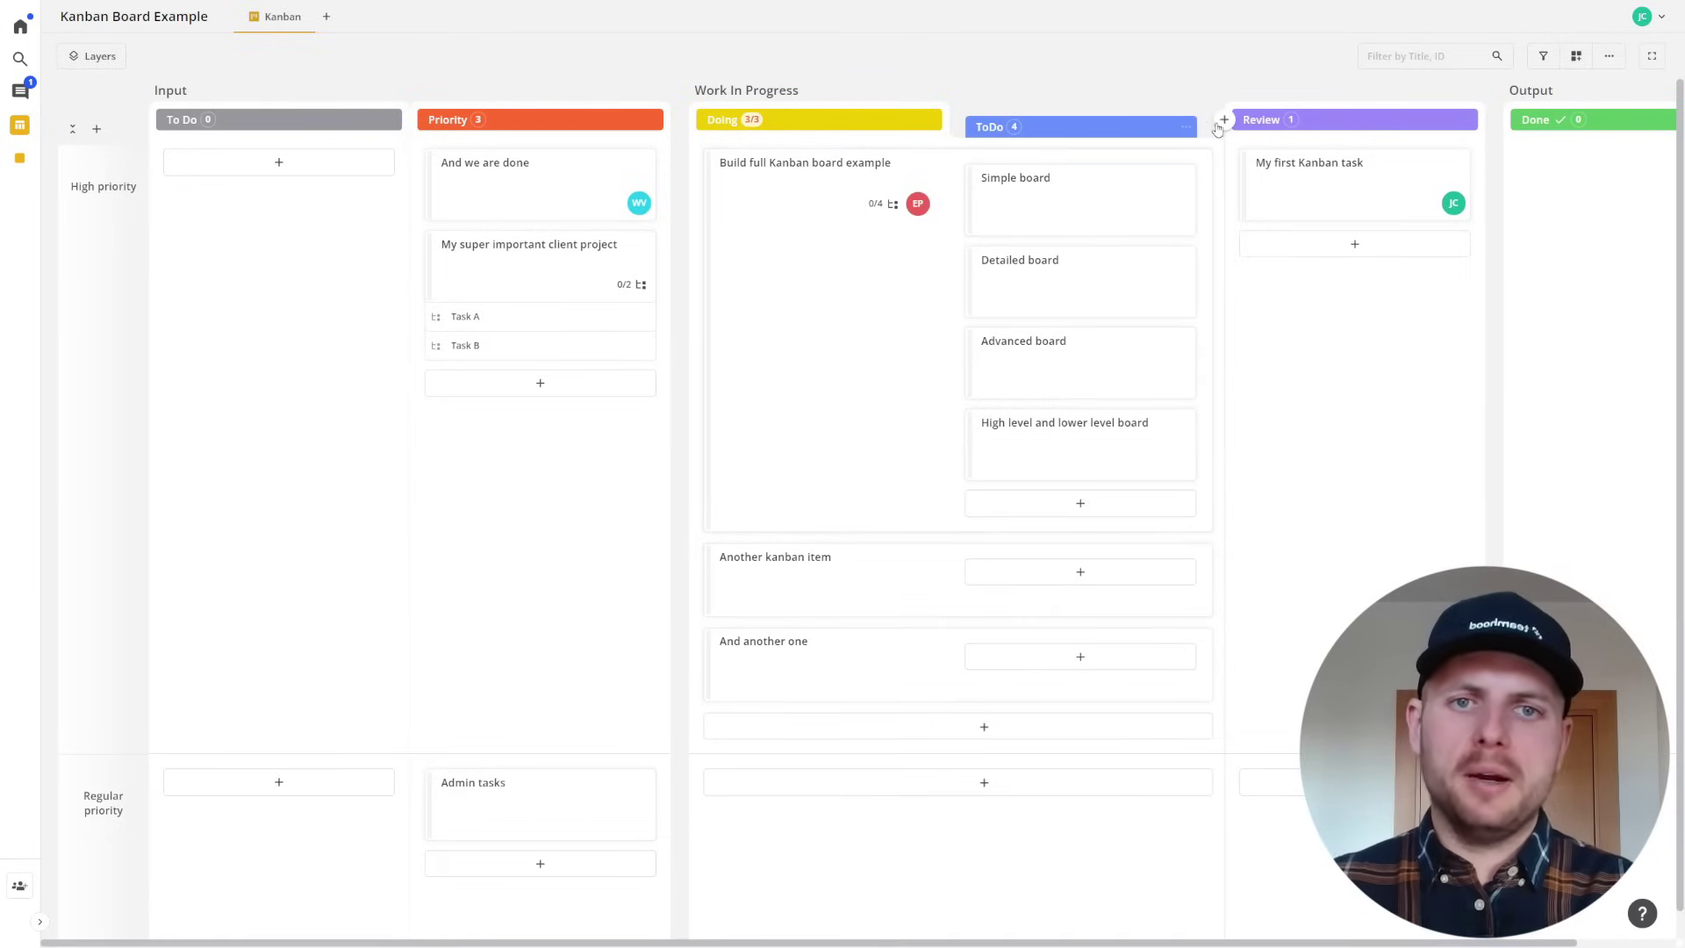
left_click(1221, 124)
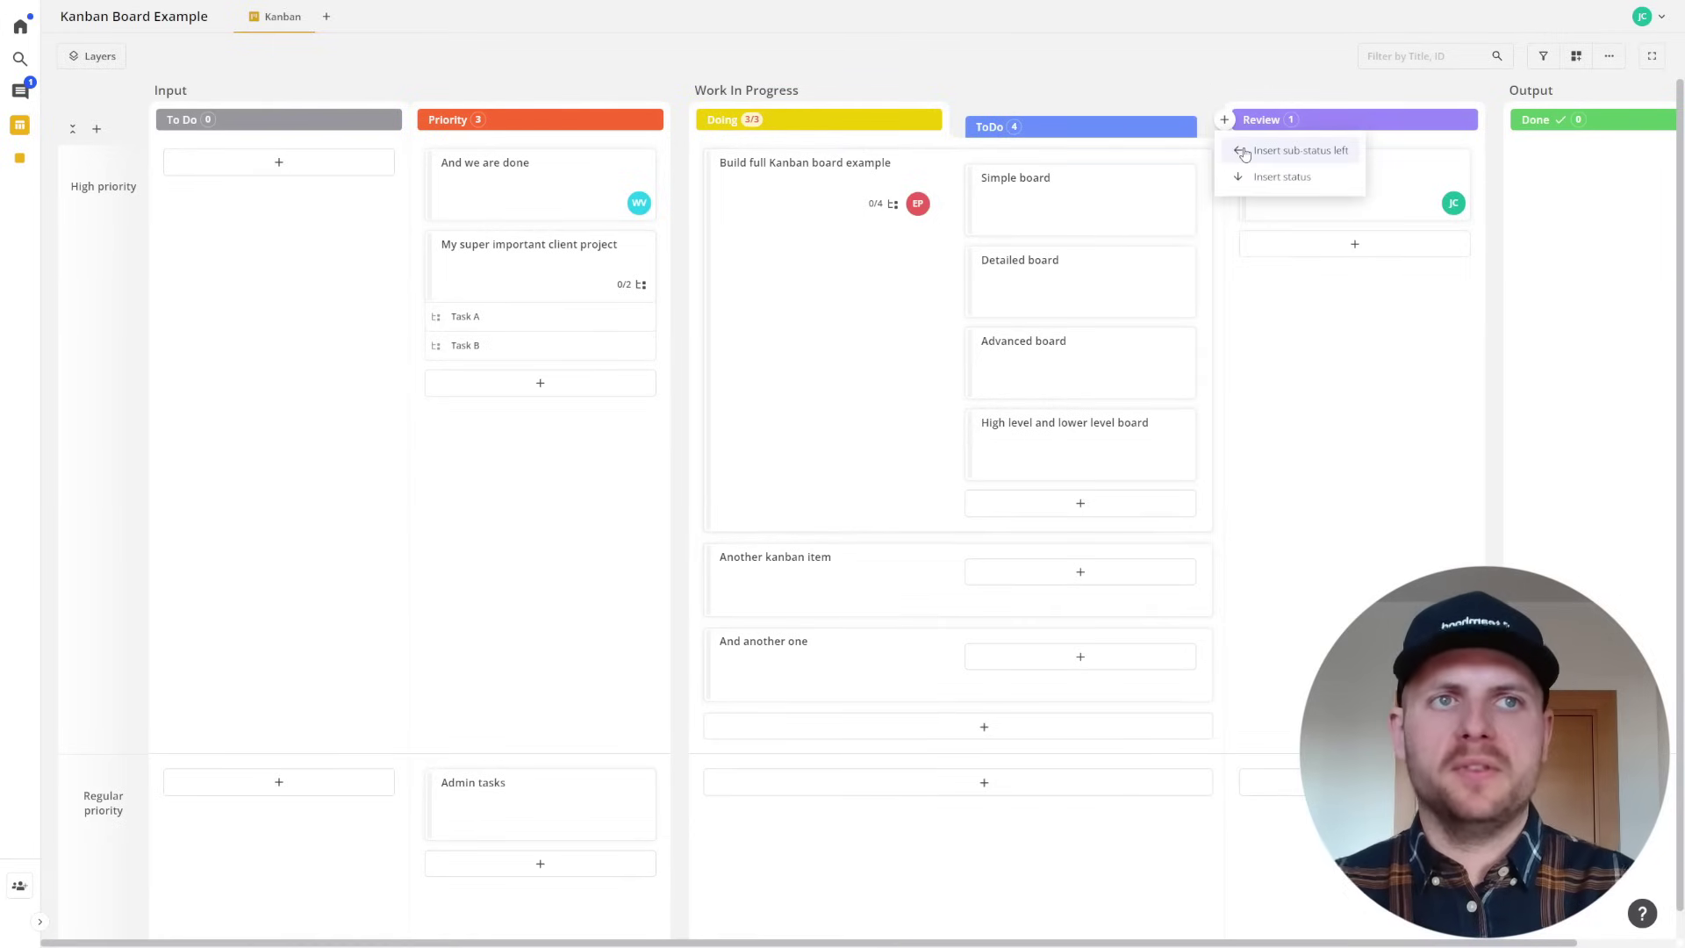
left_click(1244, 152)
left_click(1486, 120)
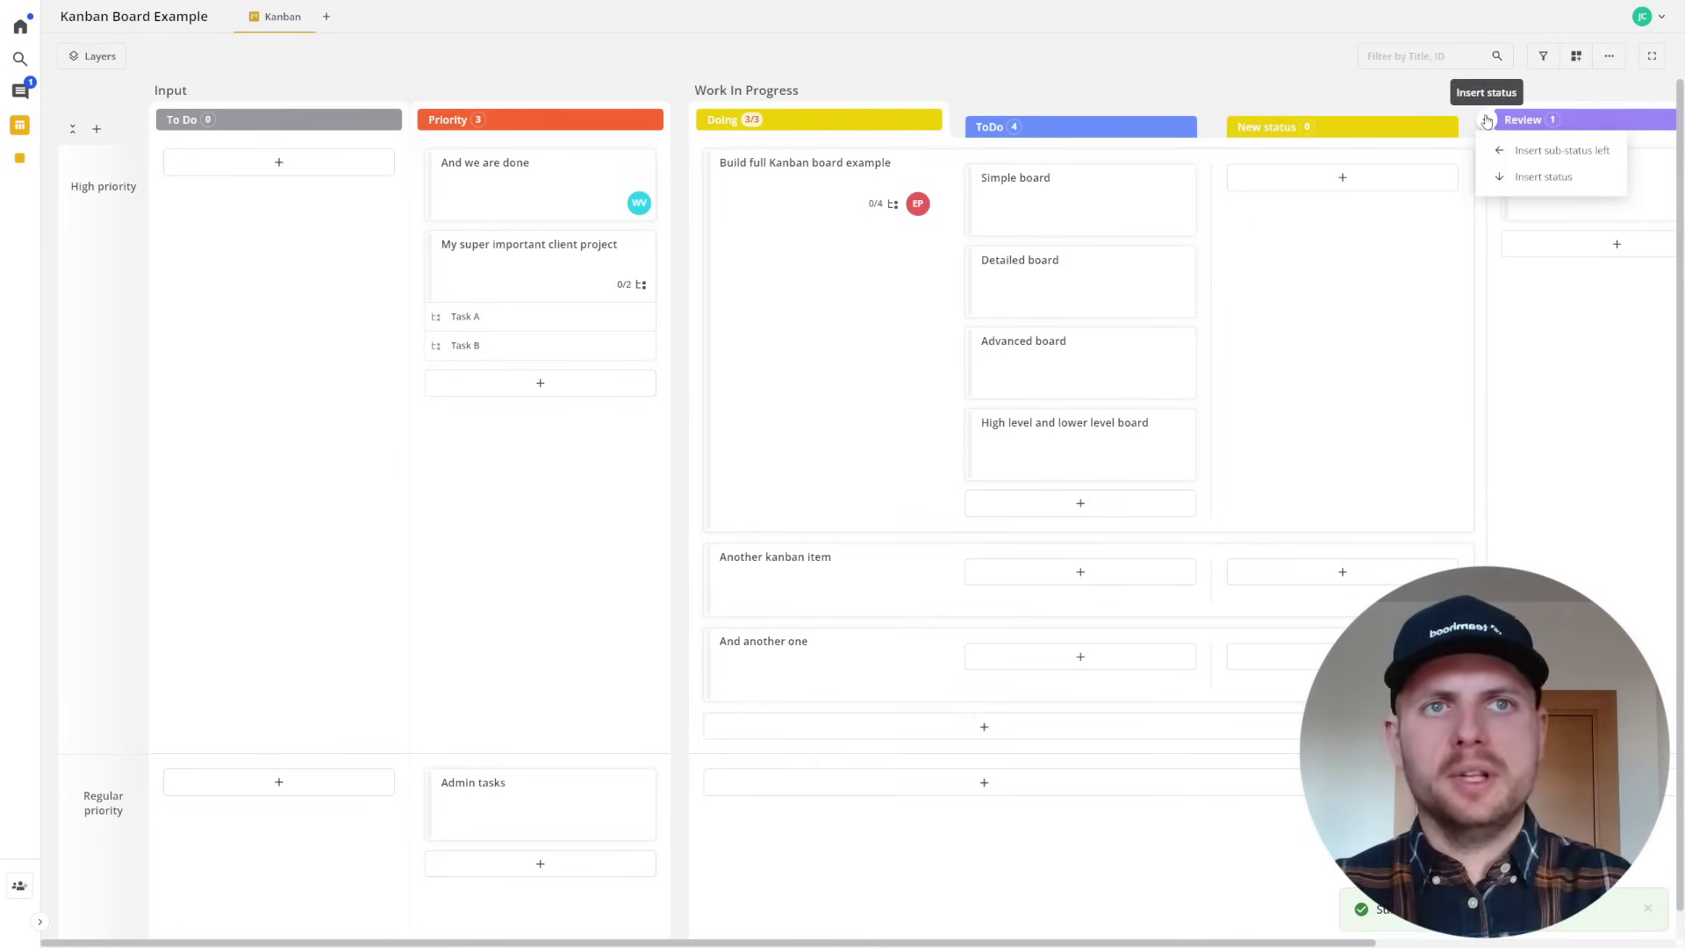
left_click(1553, 150)
Name the two new sub-statuses Doing and Done.
left_click(1264, 127)
type("Doing")
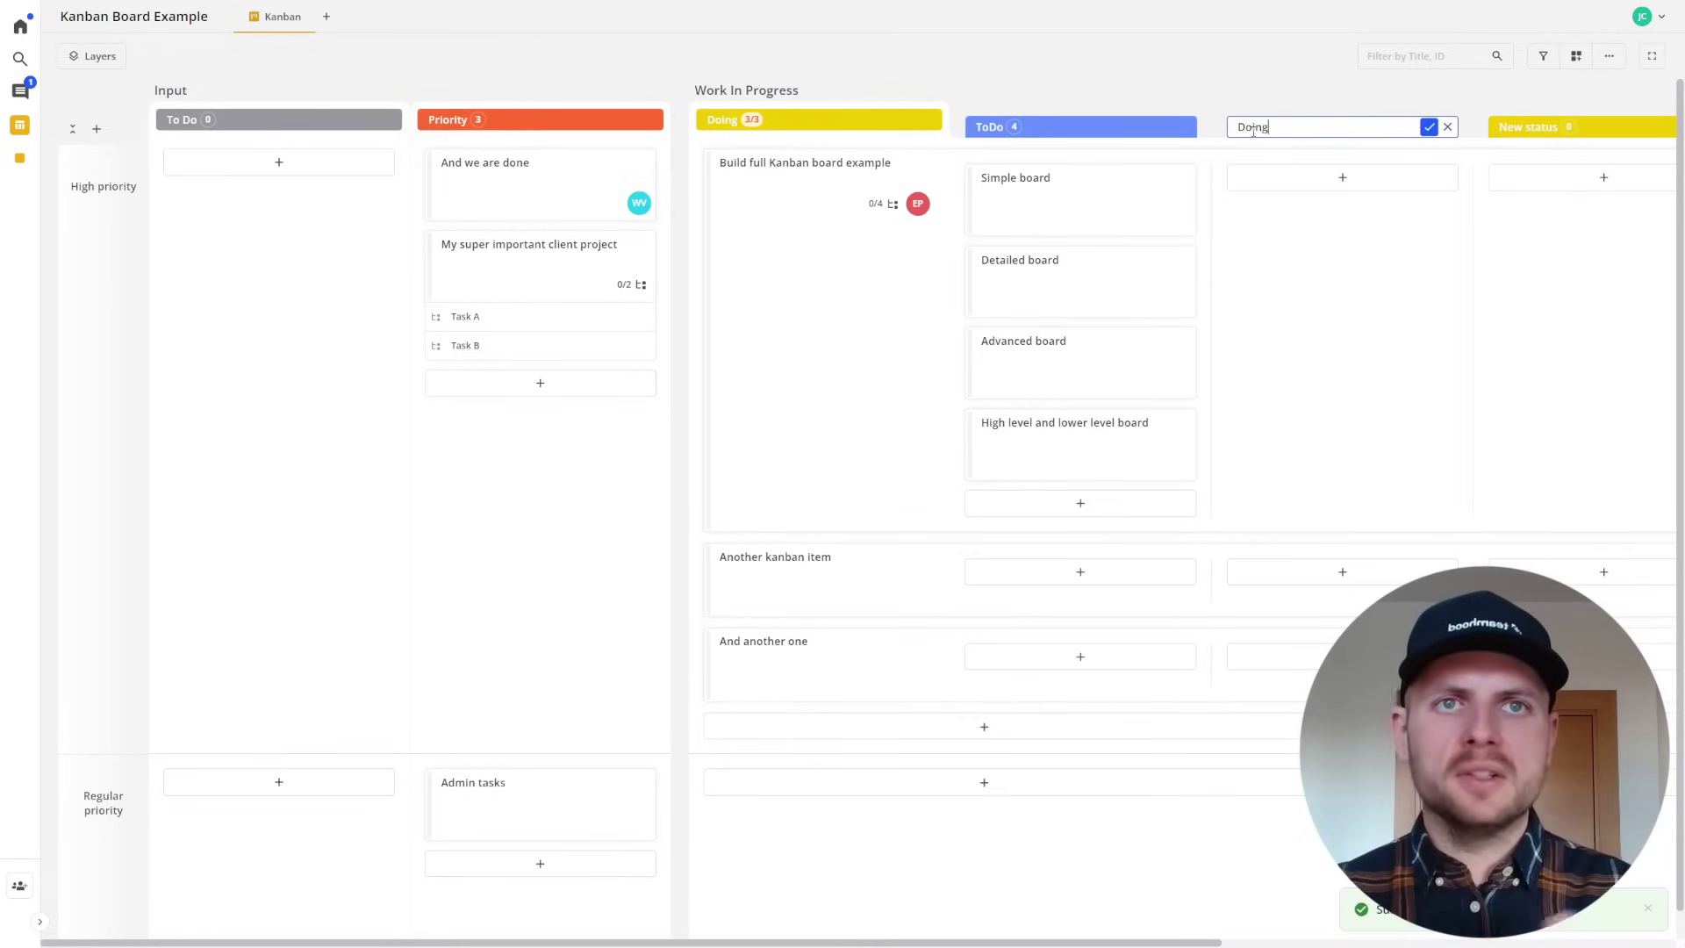
key("Return")
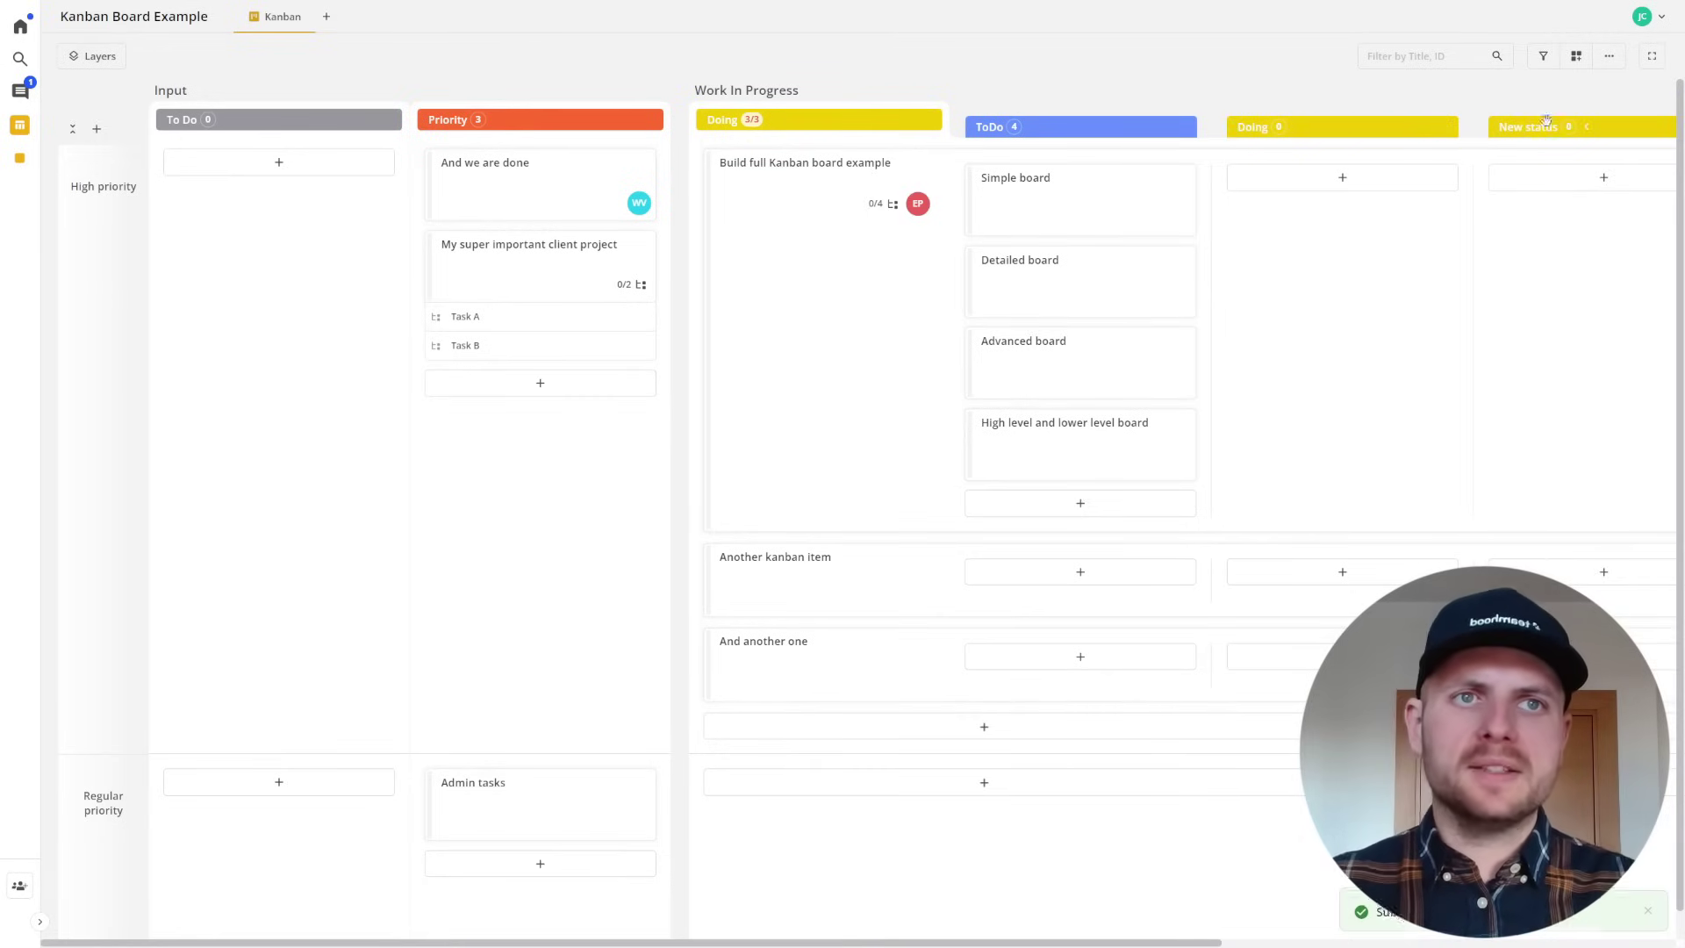
left_click(1546, 123)
type("Done")
key("Return")
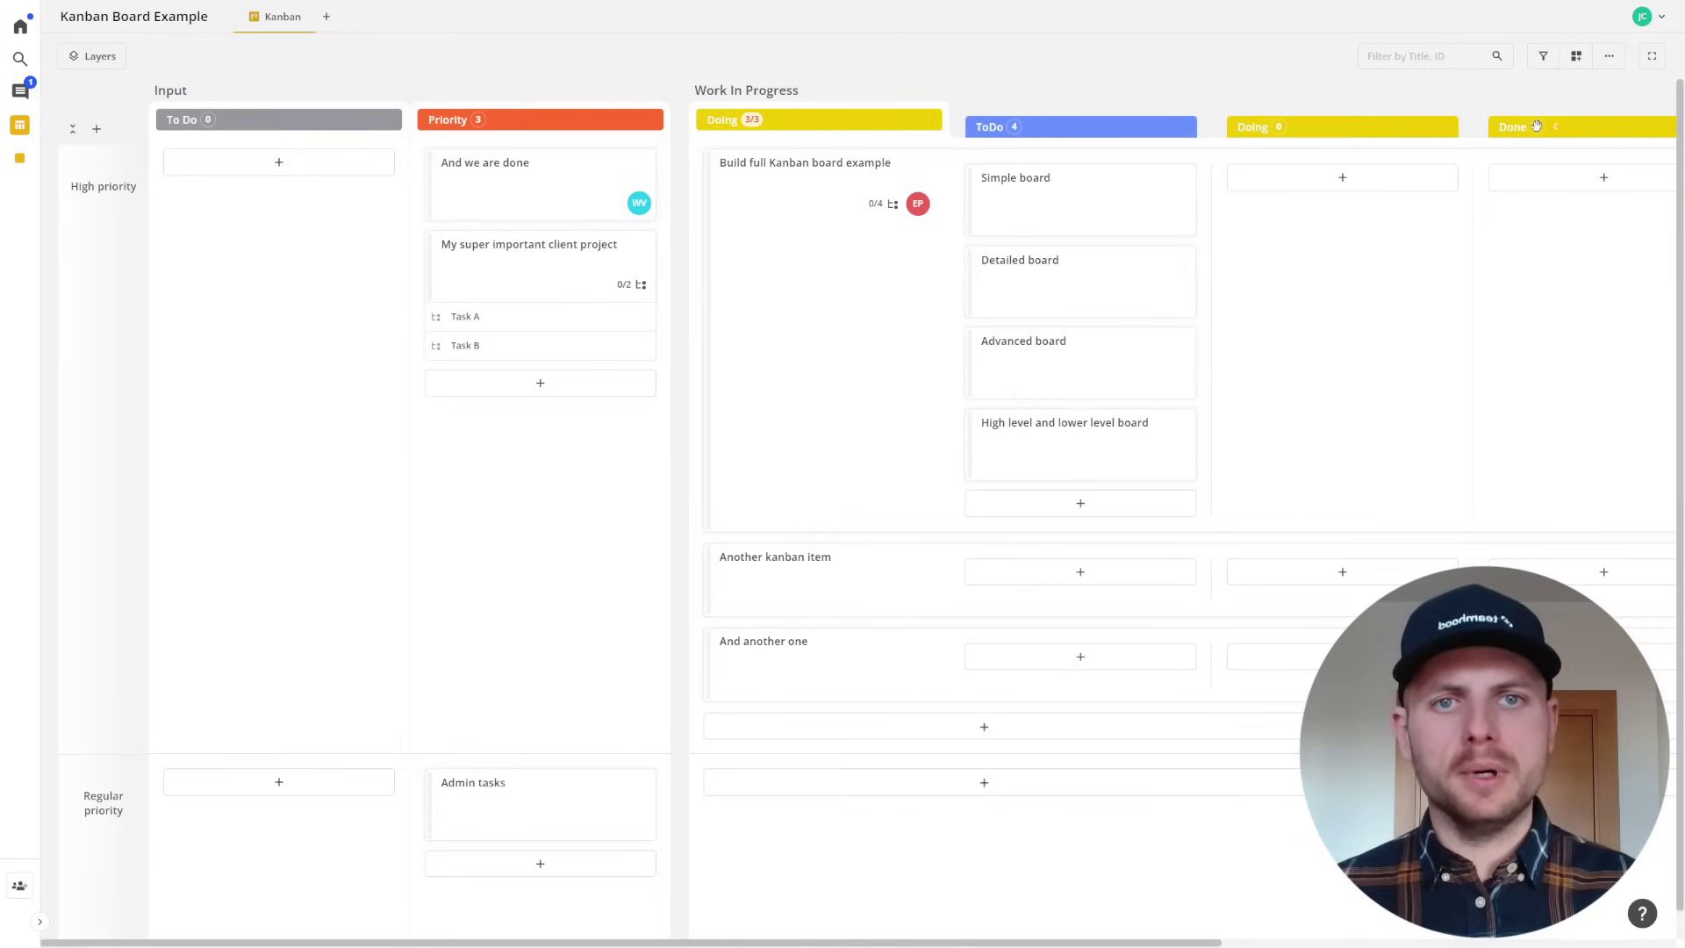
In the Done sub-status settings, set Type to Completed and choose the green colour.
left_click_drag(1452, 338, 1068, 376)
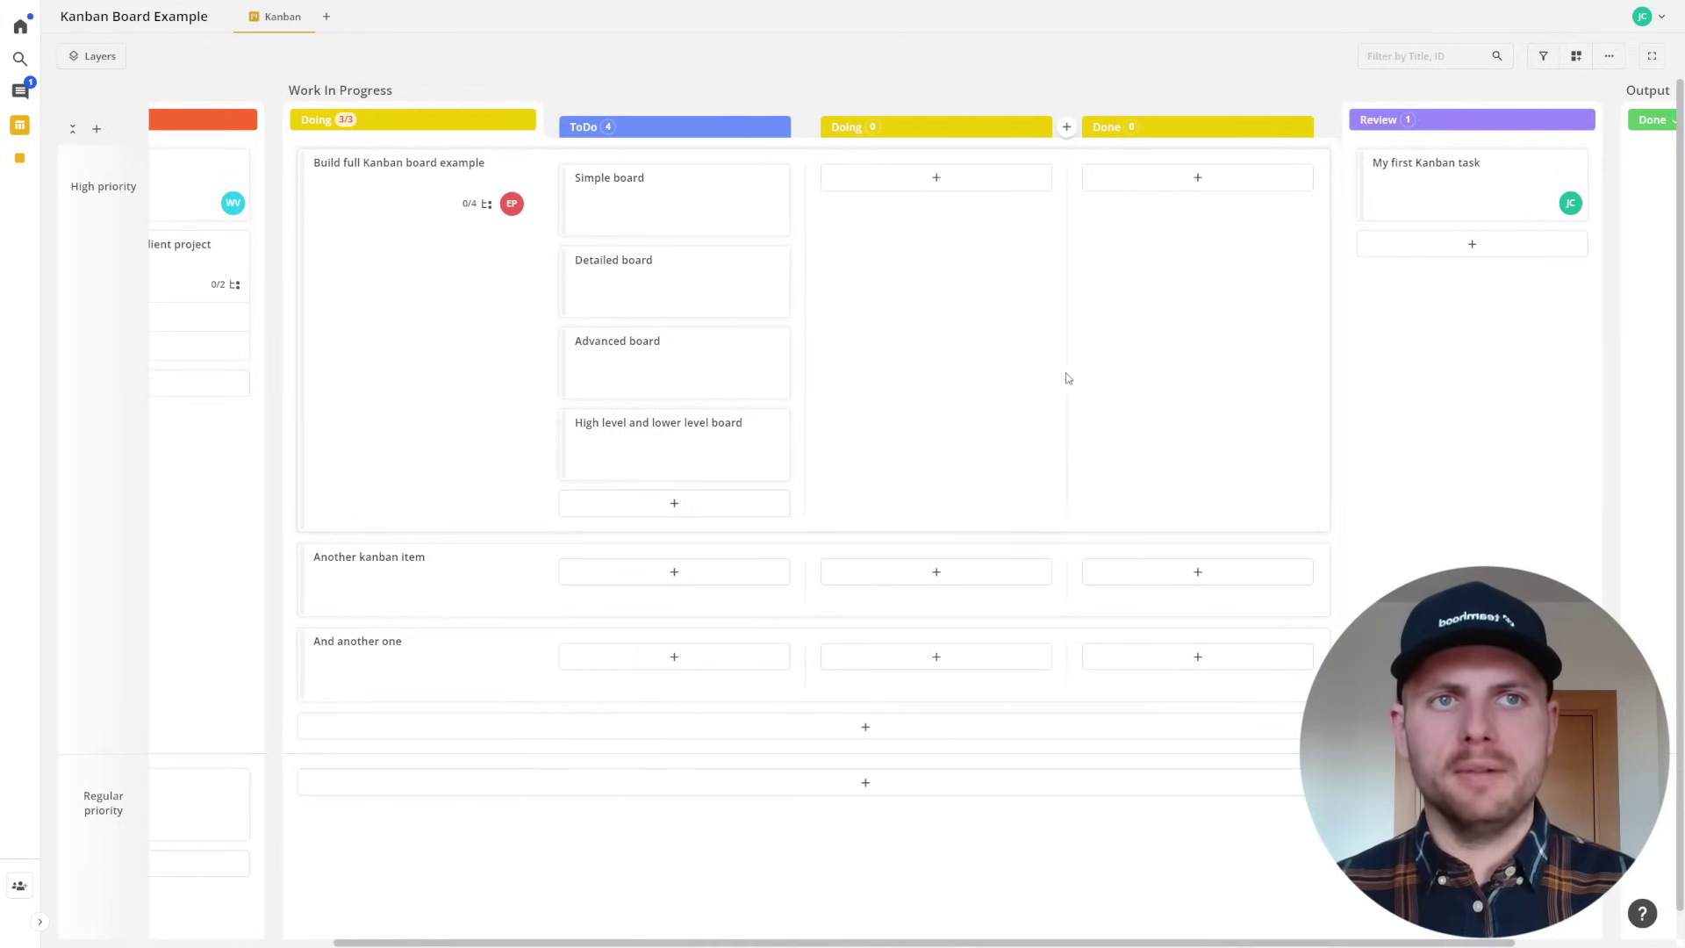
left_click(1303, 129)
left_click(1365, 178)
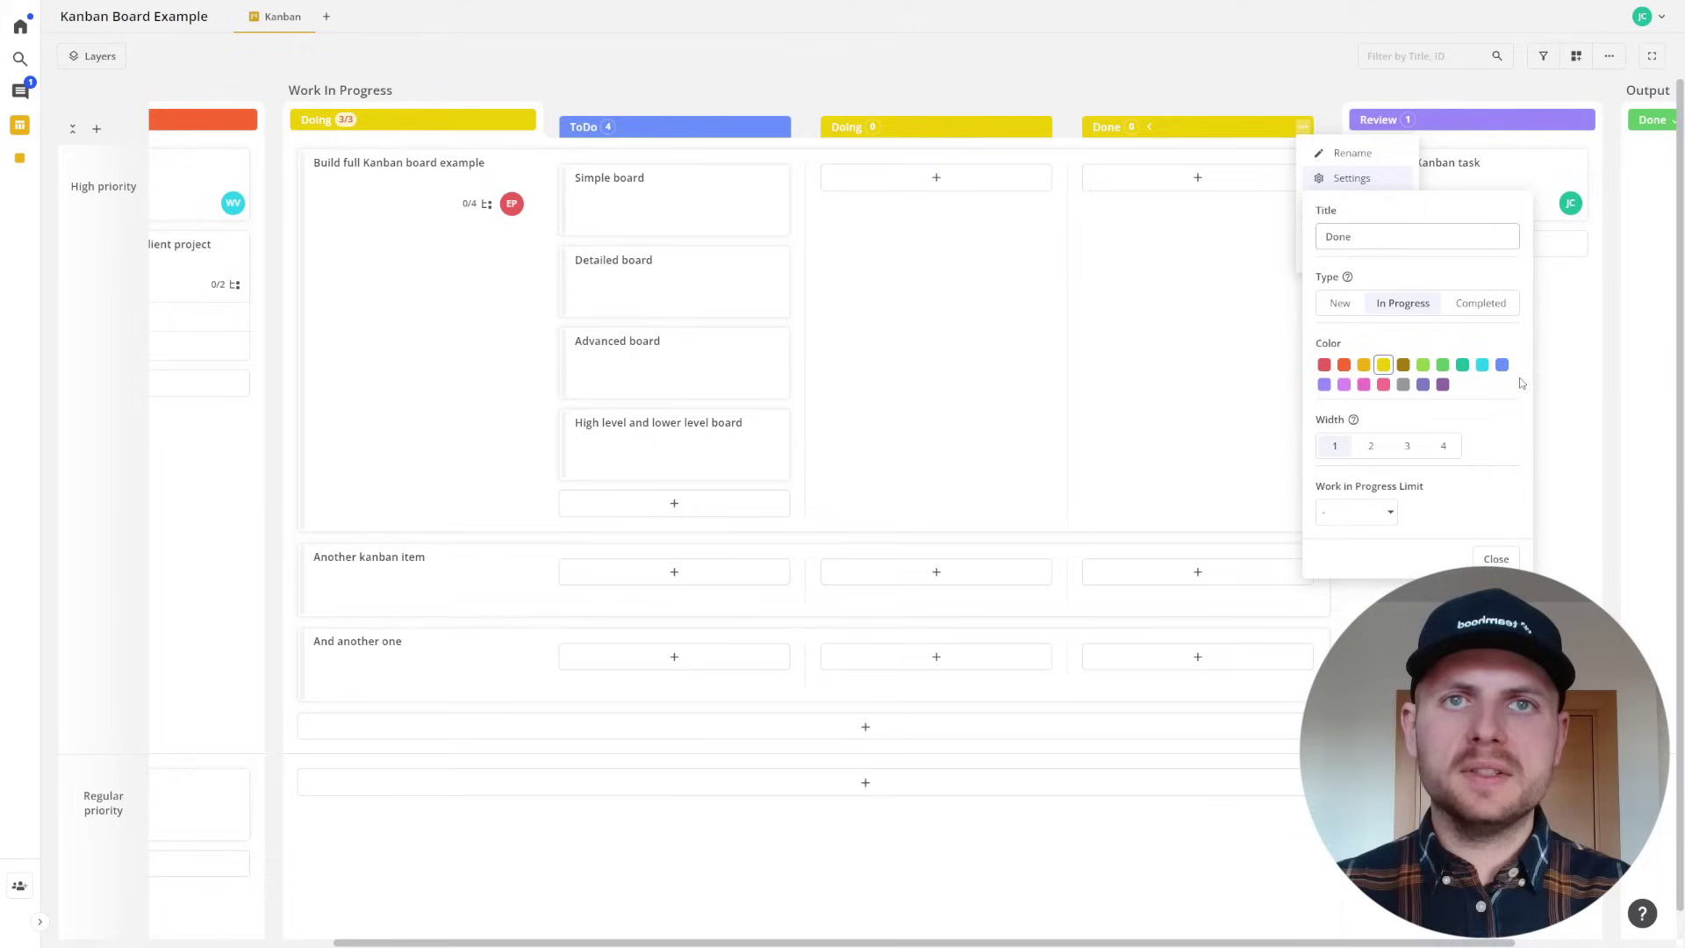
left_click(1492, 307)
left_click(1443, 366)
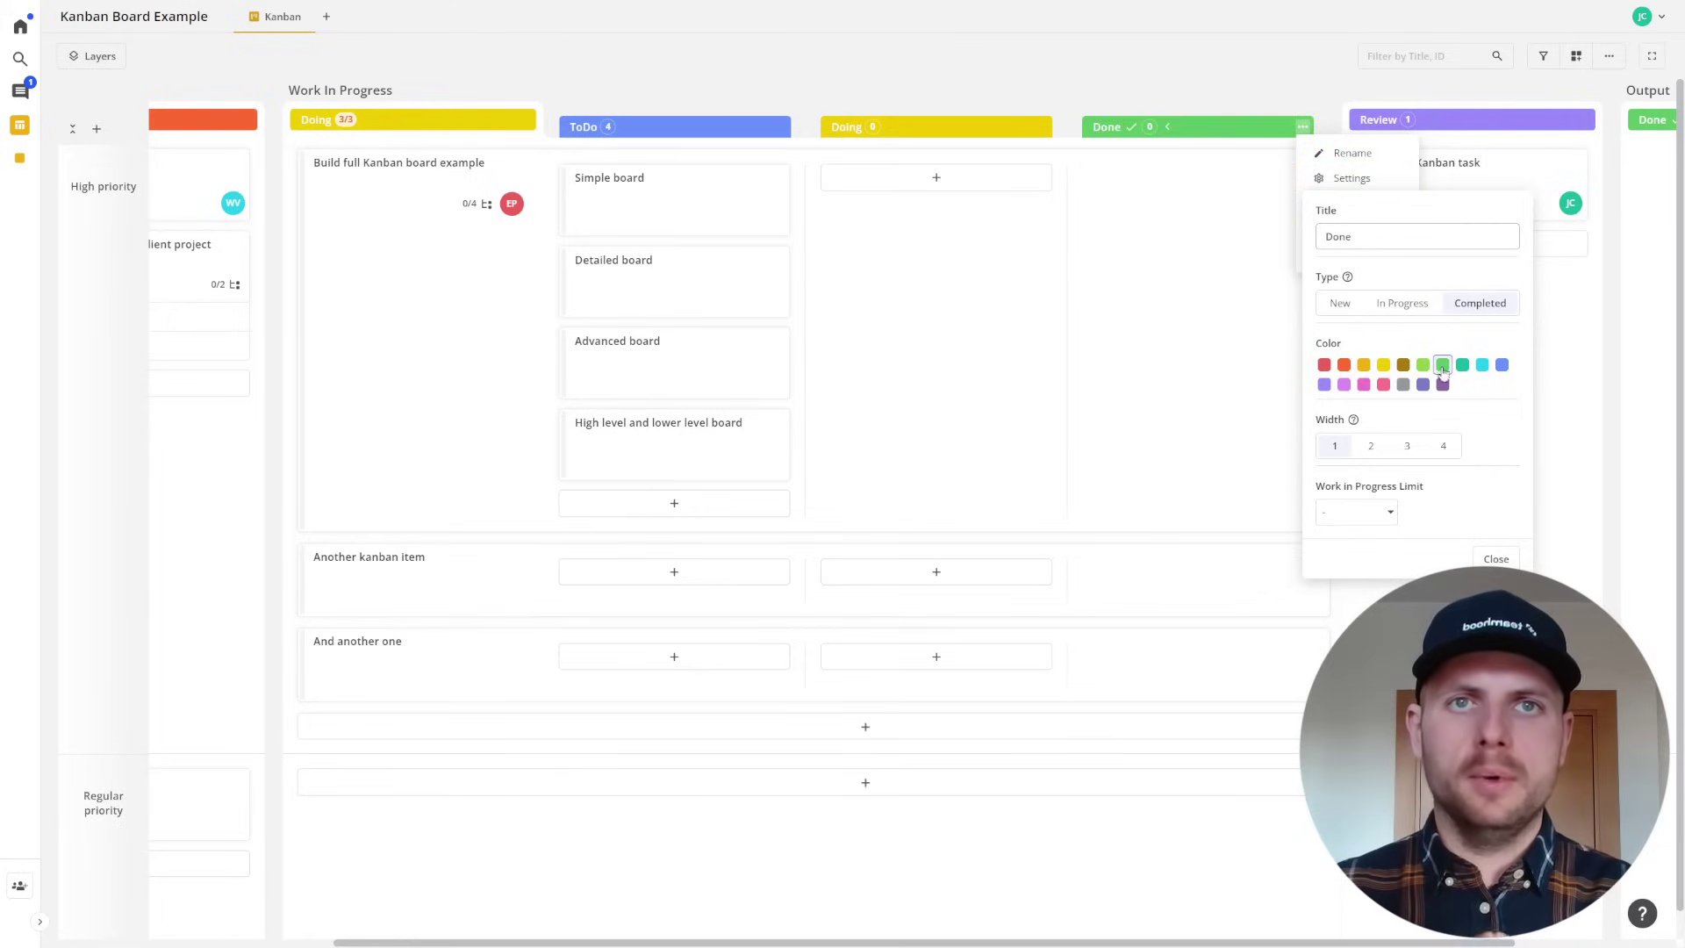
left_click(1496, 559)
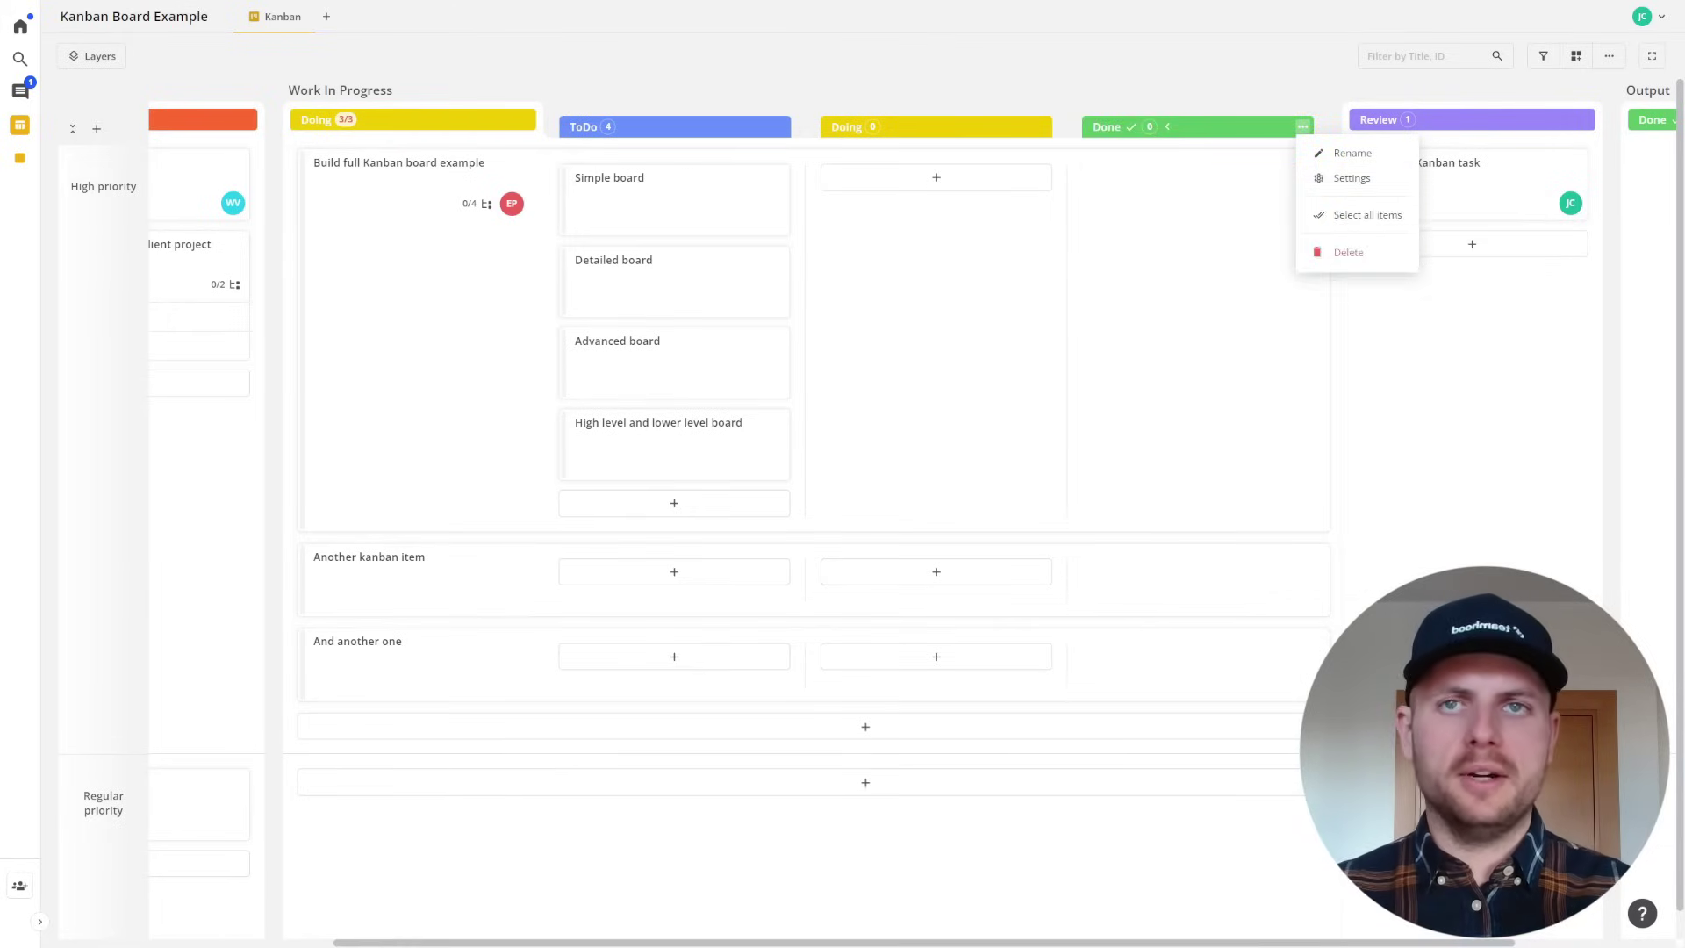
left_click(1167, 215)
Move Simple and Detailed boards into Doing, assign a team member to Simple board, and move it to Done.
left_click_drag(664, 209, 886, 215)
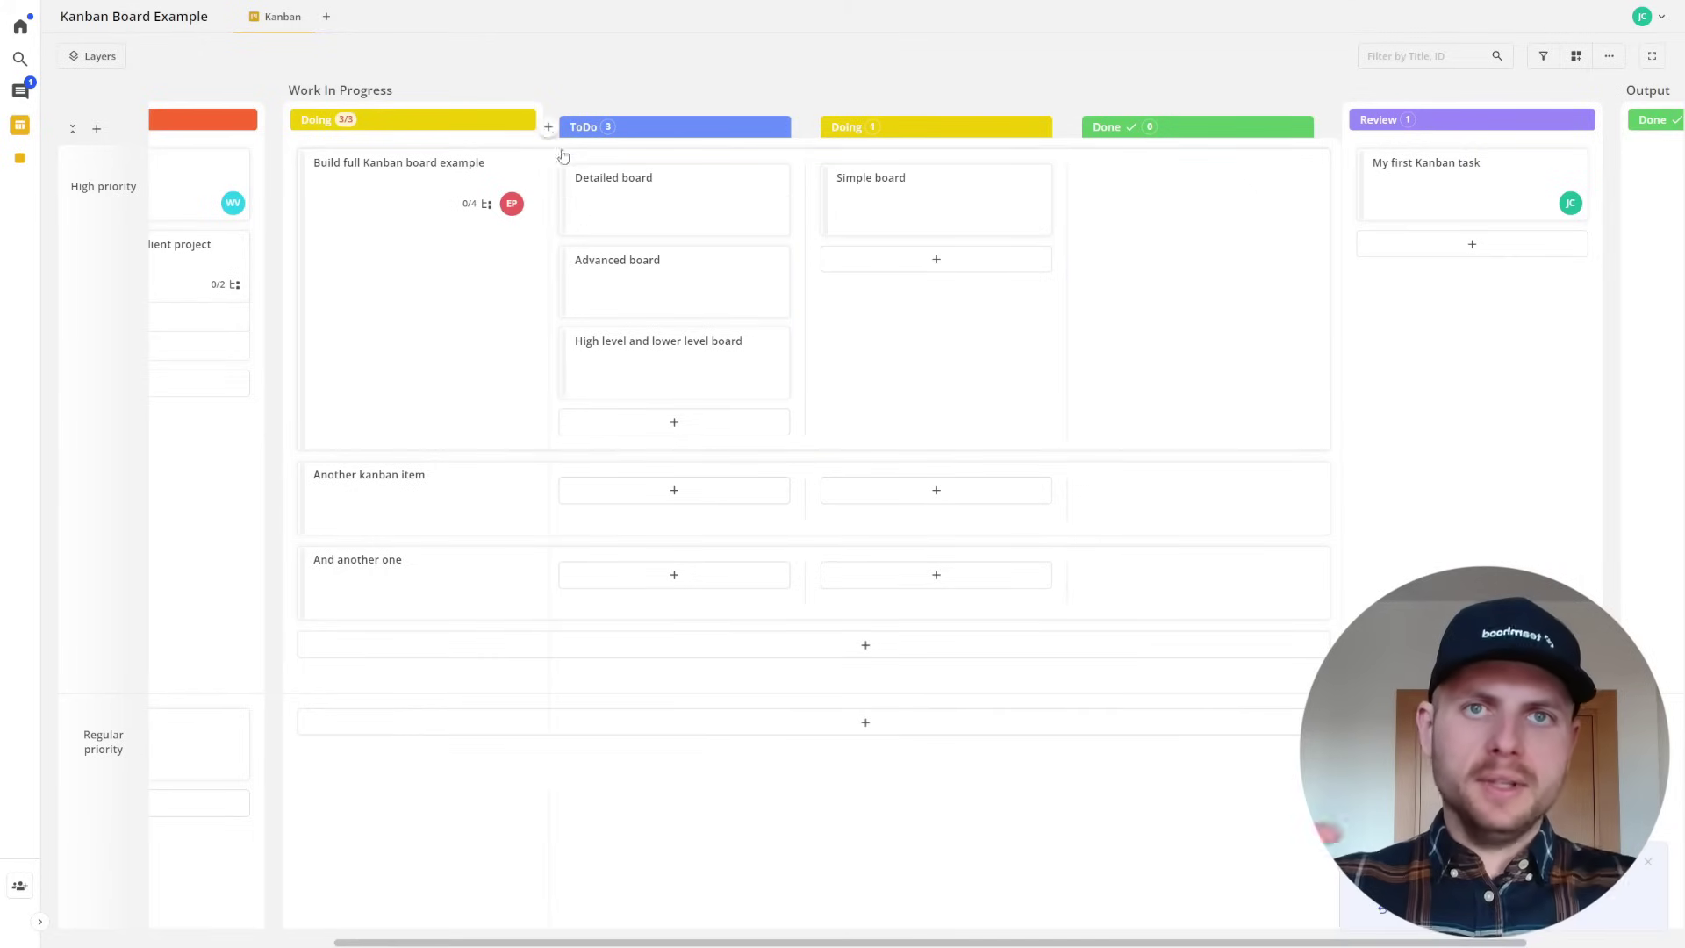
left_click_drag(678, 190, 878, 272)
left_click(1025, 219)
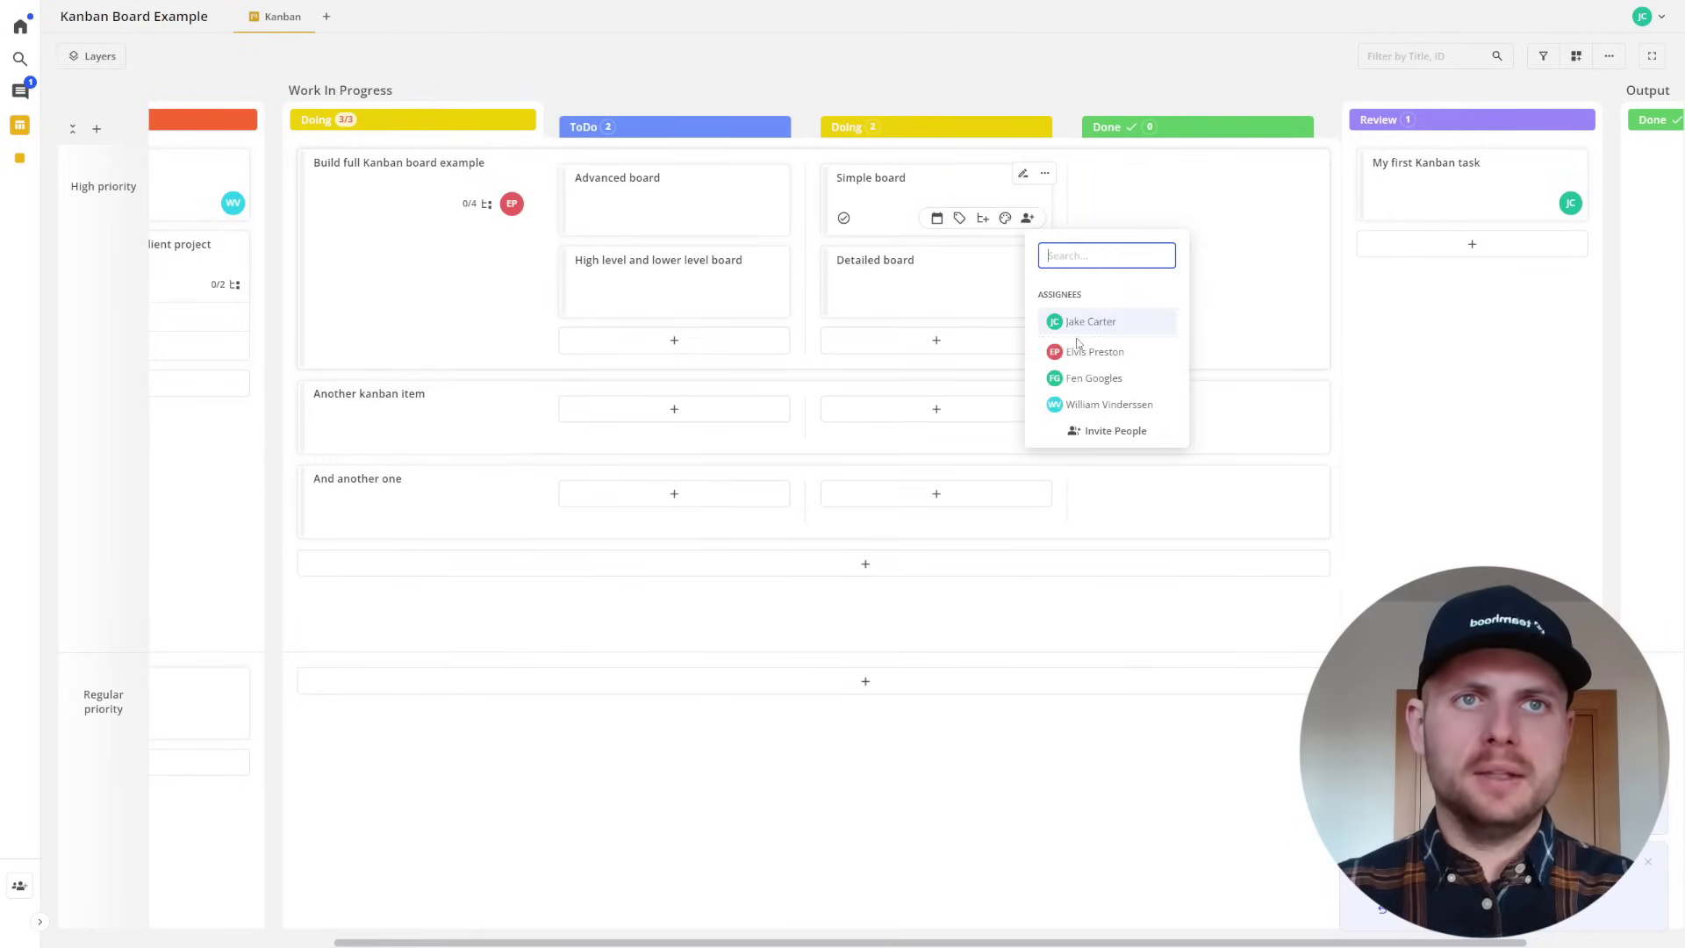
left_click(1084, 402)
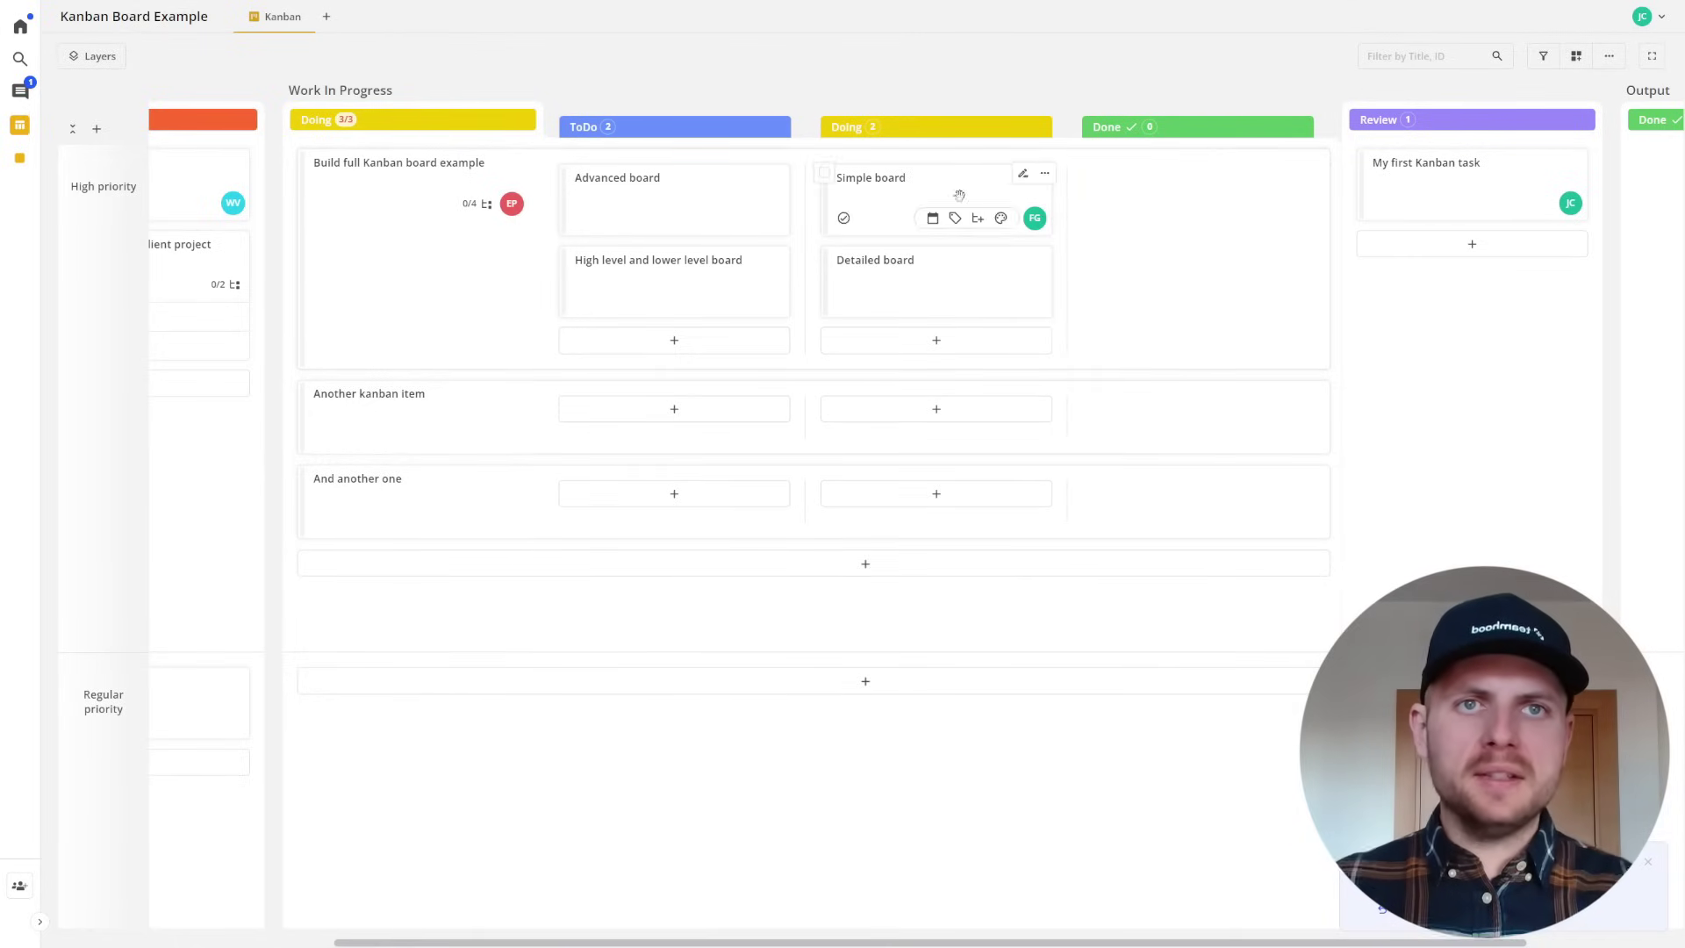
left_click_drag(960, 195, 1191, 82)
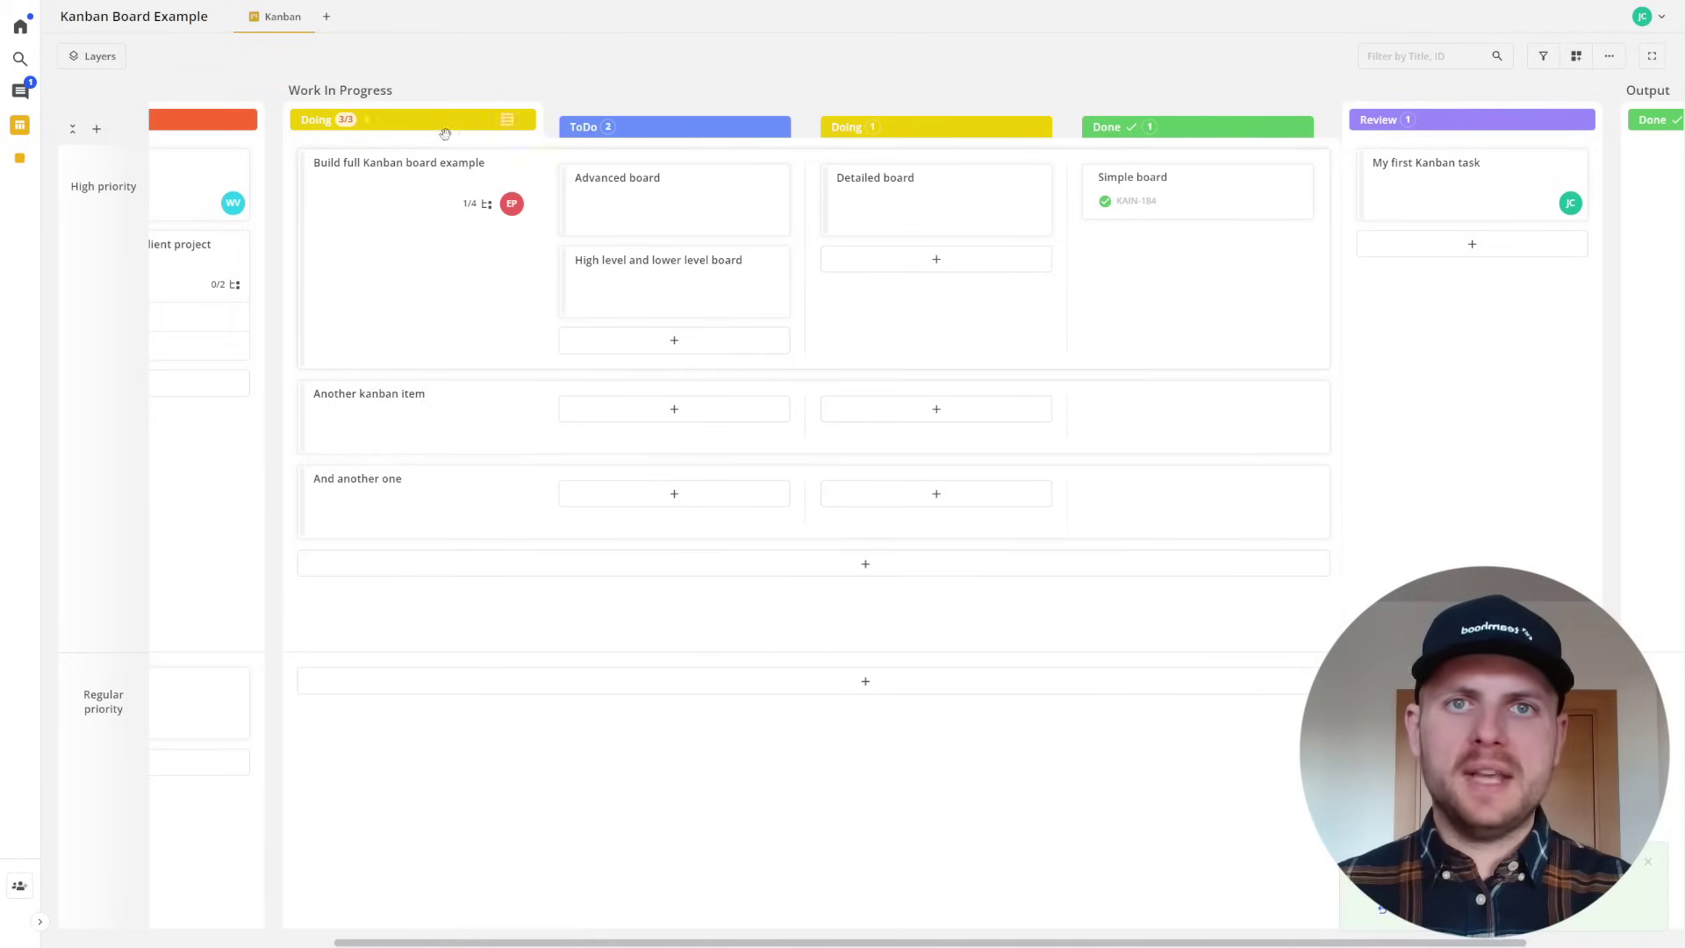
Move Another kanban item into Priority and the client project card into Work In Progress.
scroll(448, 420, "left", 5)
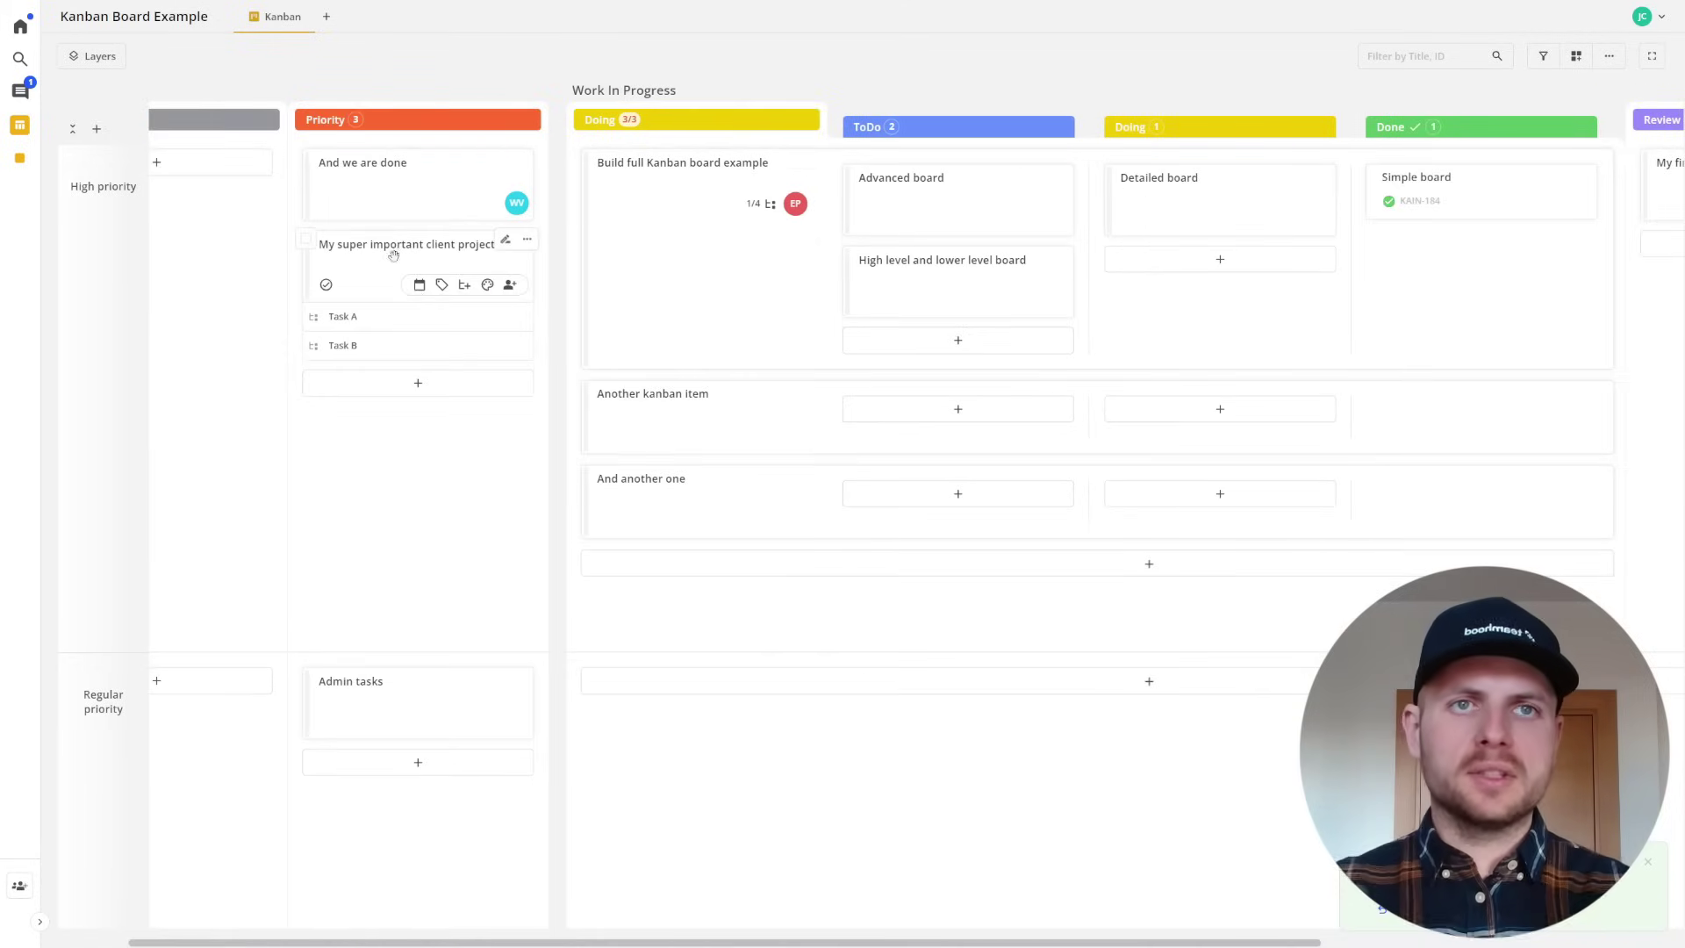
mouse_move(392, 254)
left_mouse_down()
mouse_move(679, 423)
mouse_move(418, 251)
left_mouse_up()
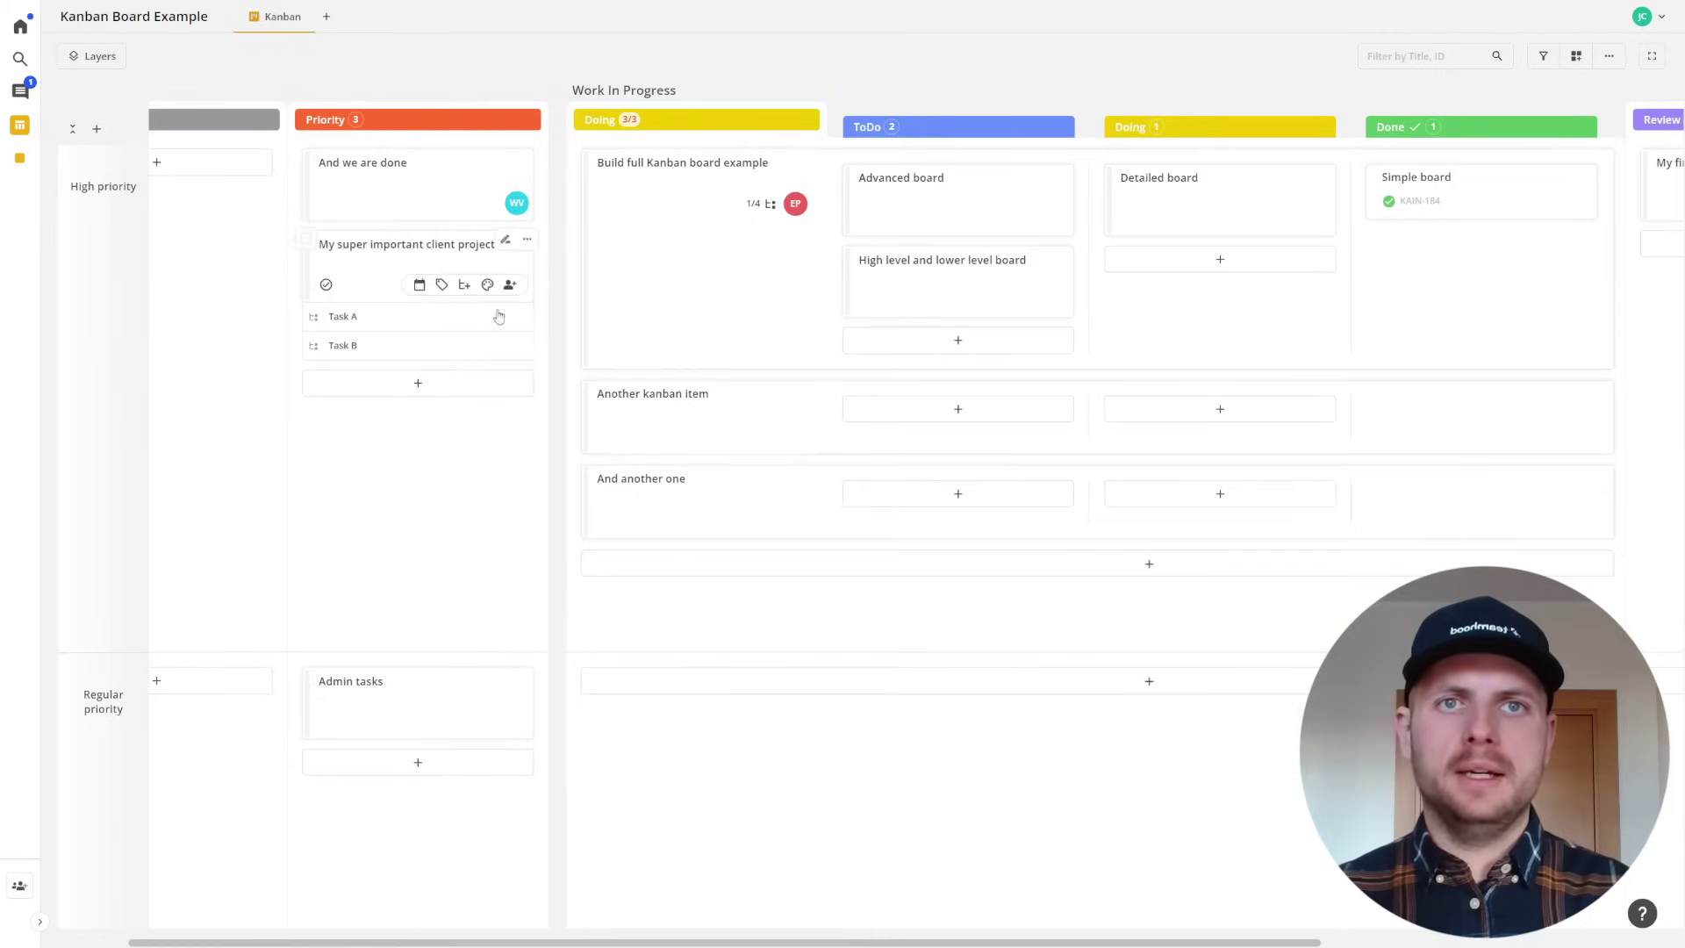
left_click_drag(614, 410, 436, 420)
left_click_drag(436, 257, 667, 408)
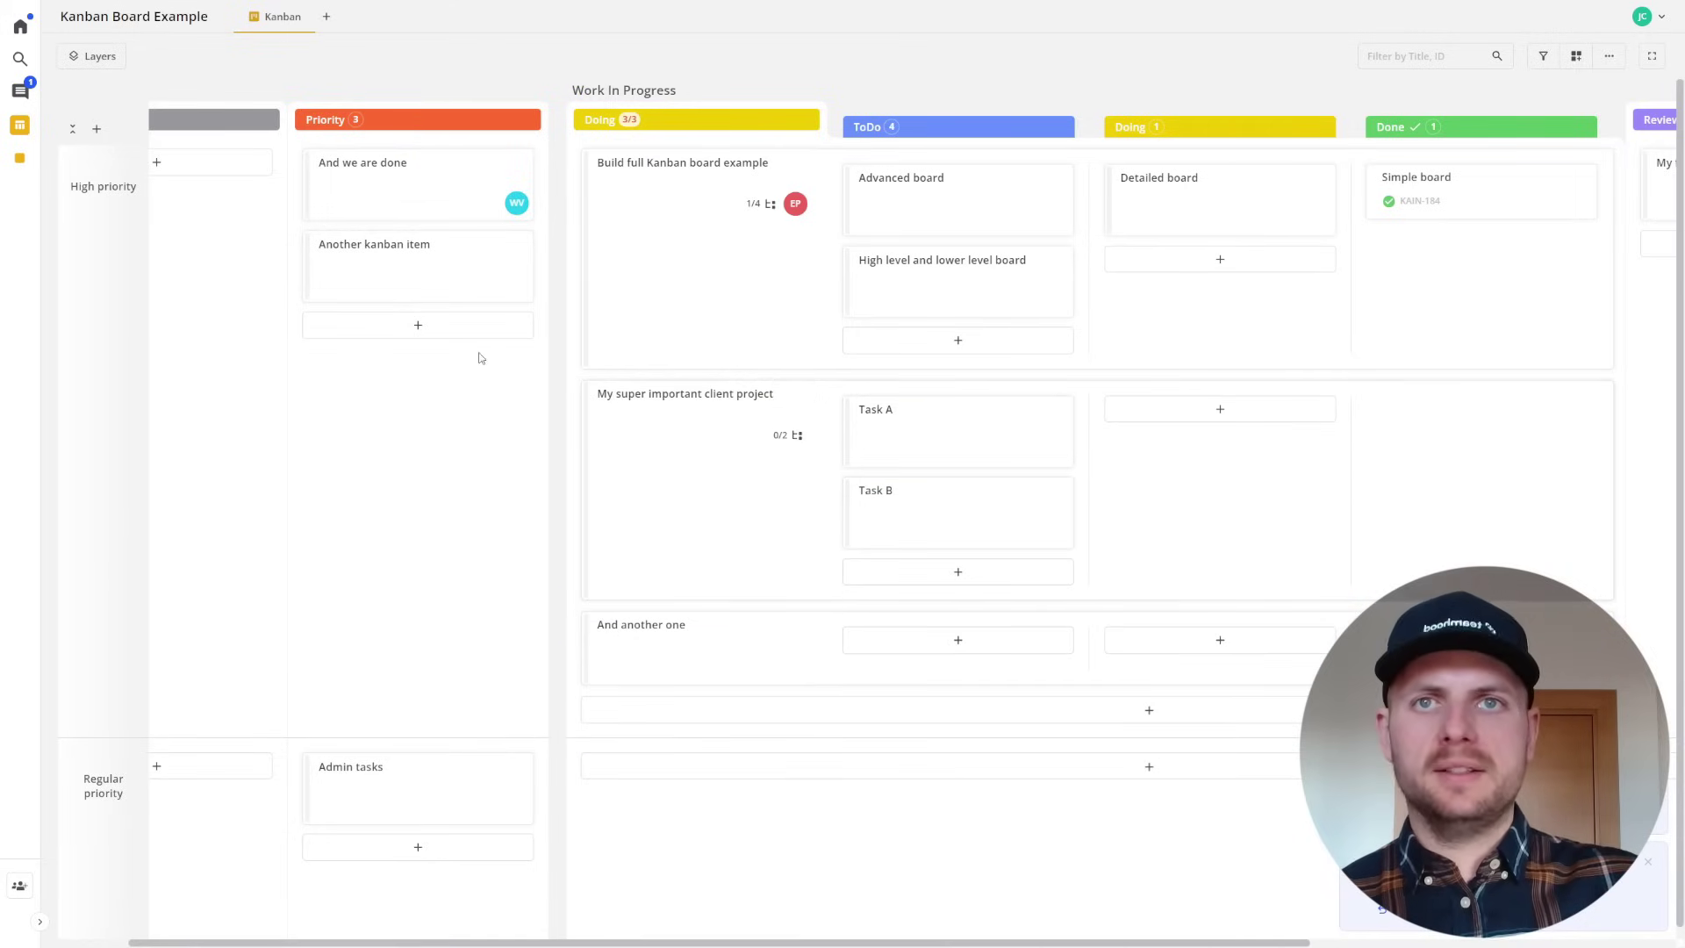
left_click_drag(496, 418, 248, 460)
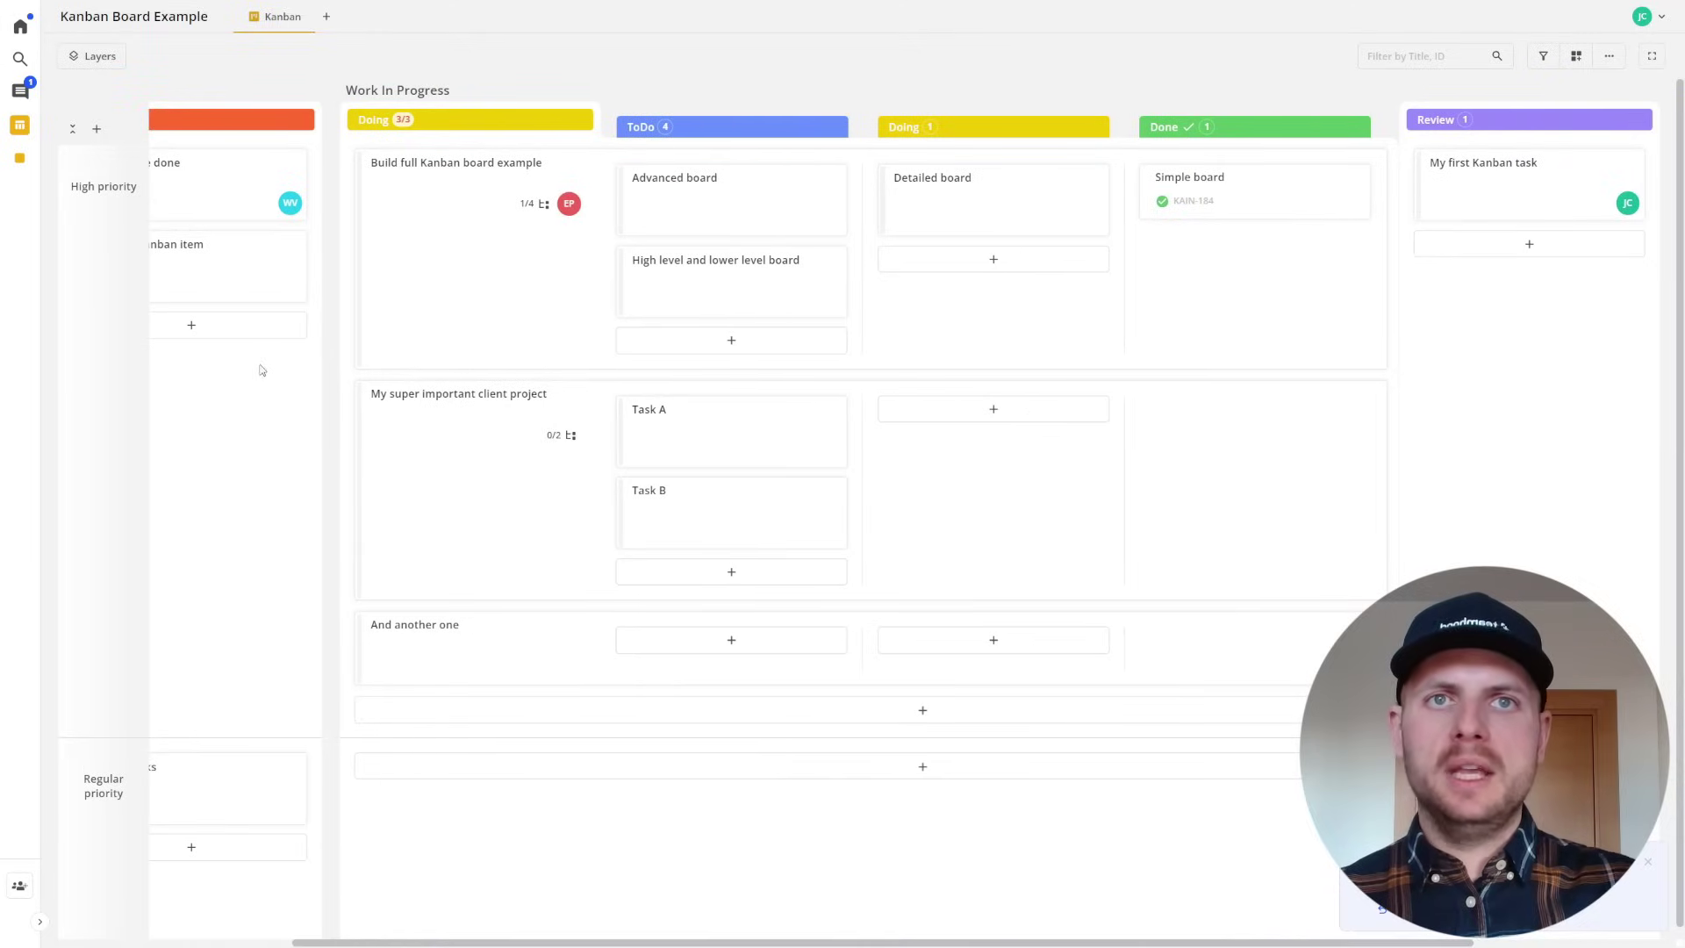
Collapse and re-expand the Doing column into its ToDo, Doing and Done sub-columns.
left_click(562, 122)
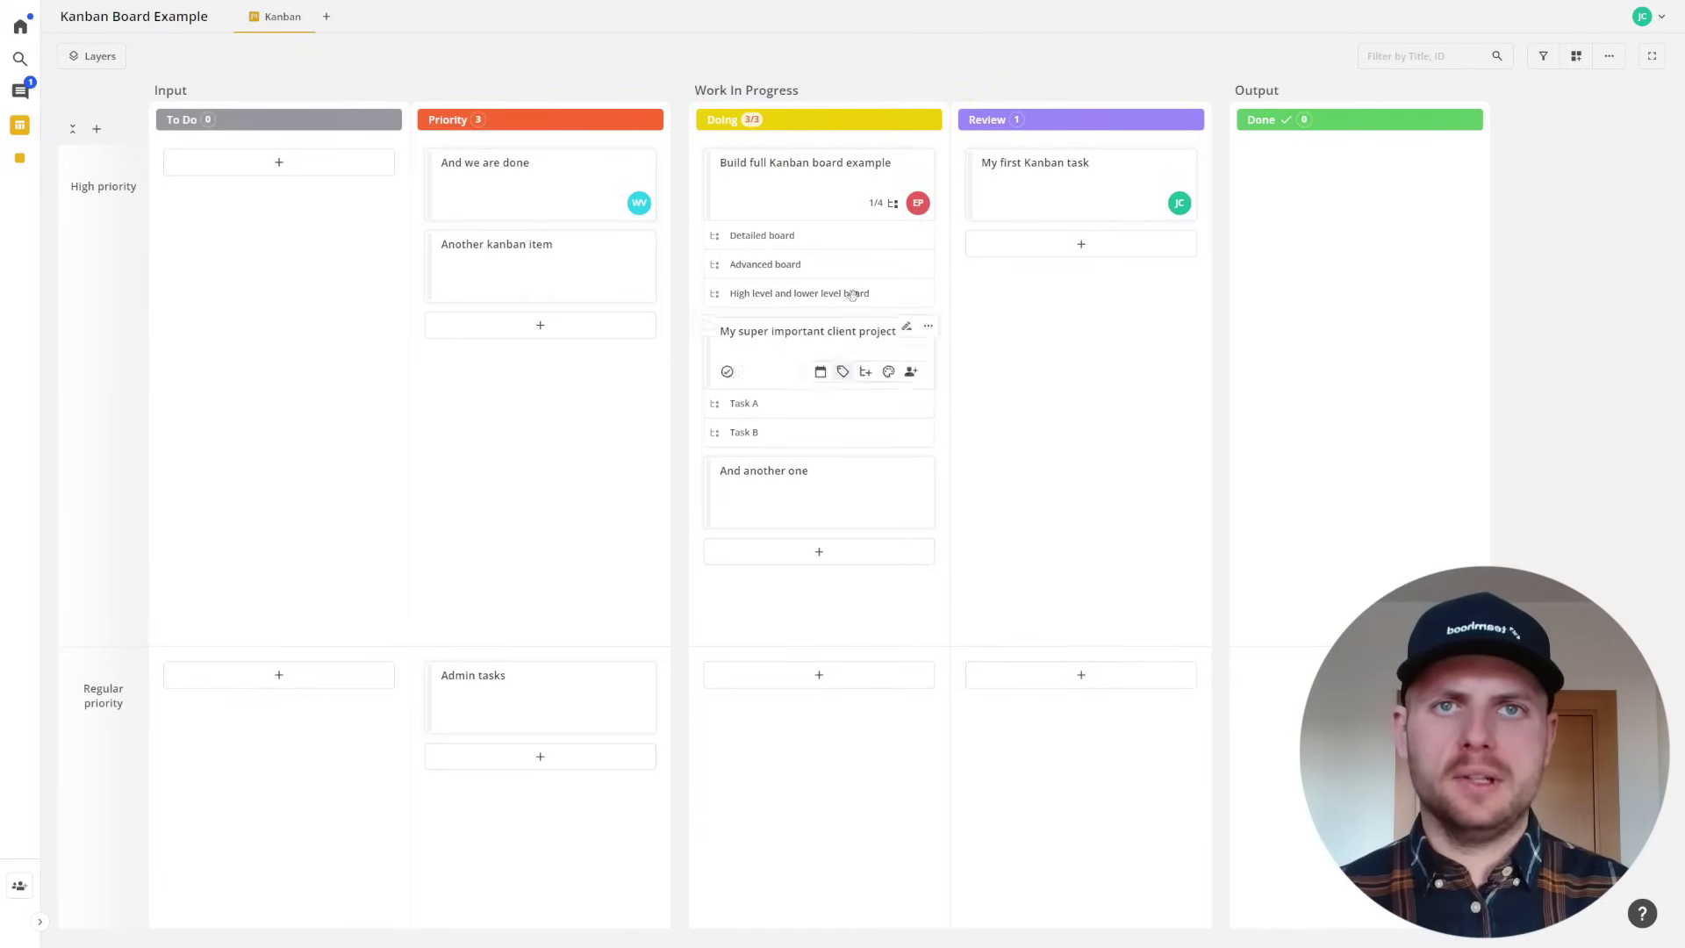
left_click(914, 120)
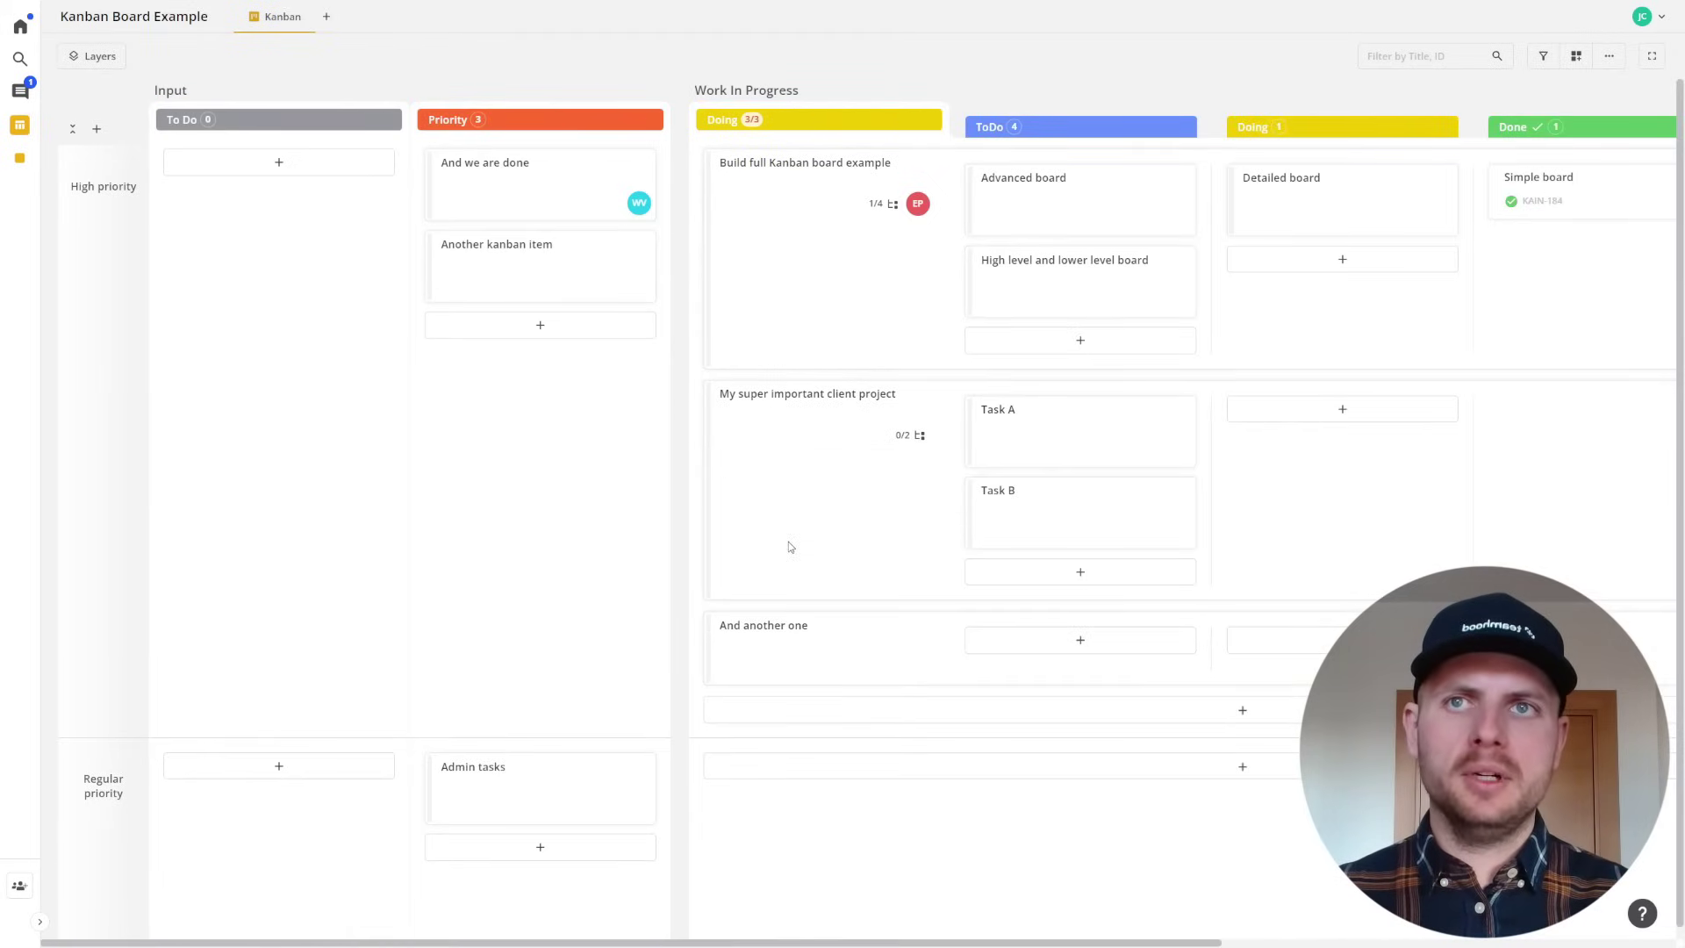
left_click_drag(504, 492, 346, 518)
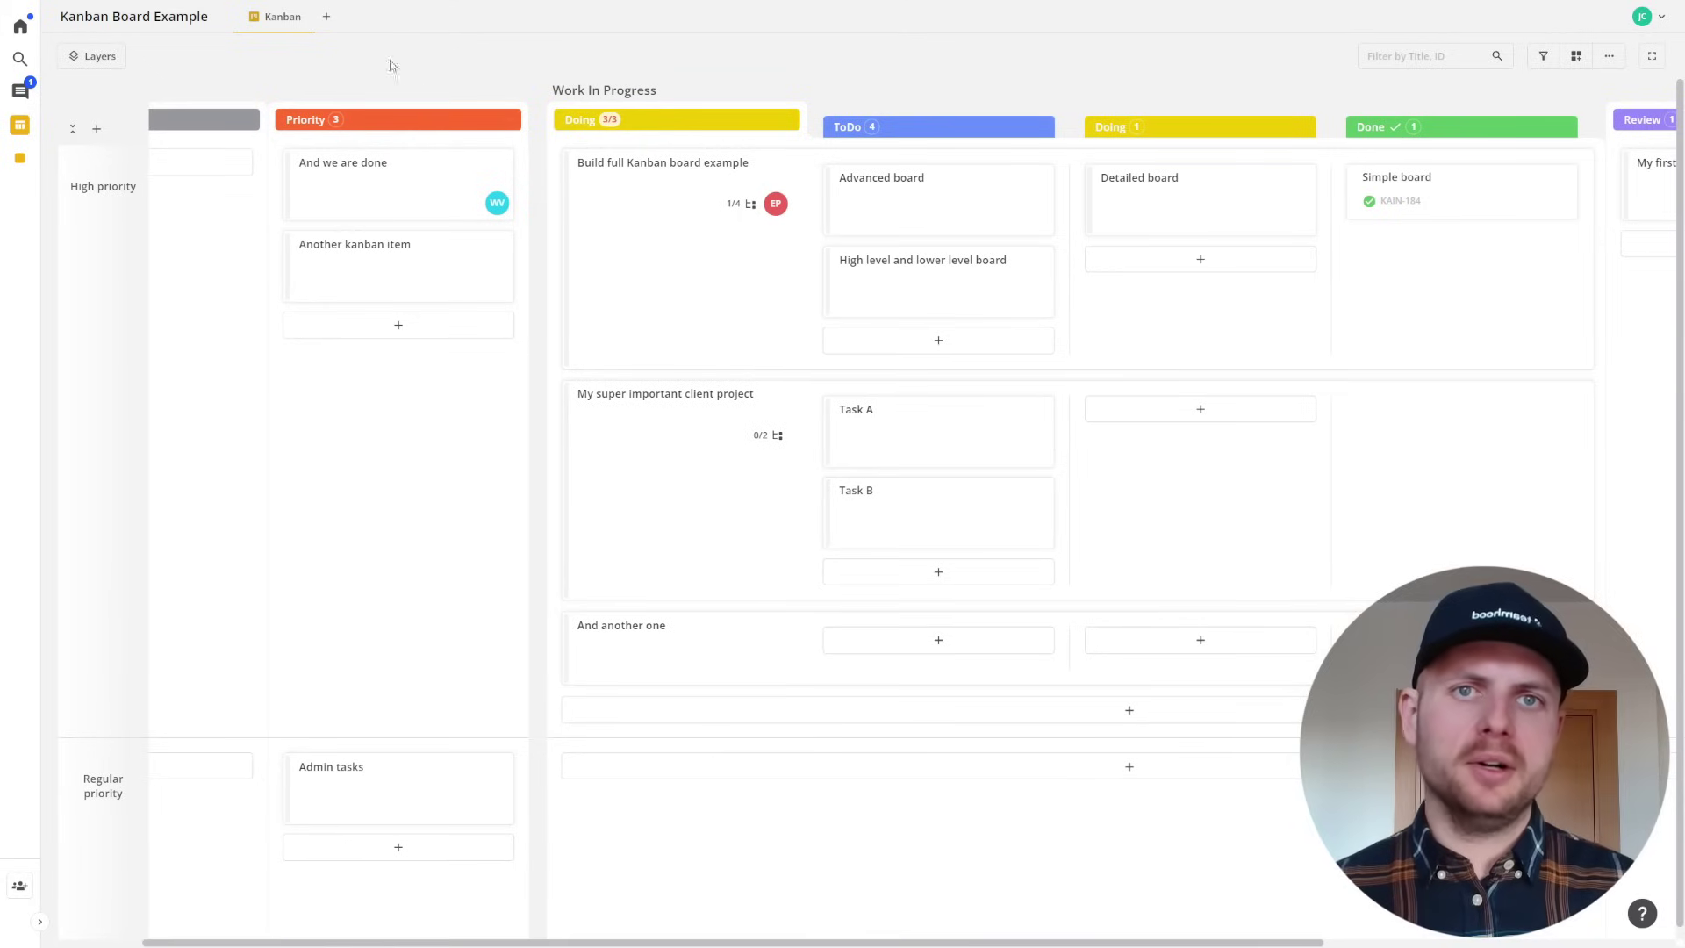
Create a new Kanban view named 'WIP' that is shared for everyone.
left_click(325, 18)
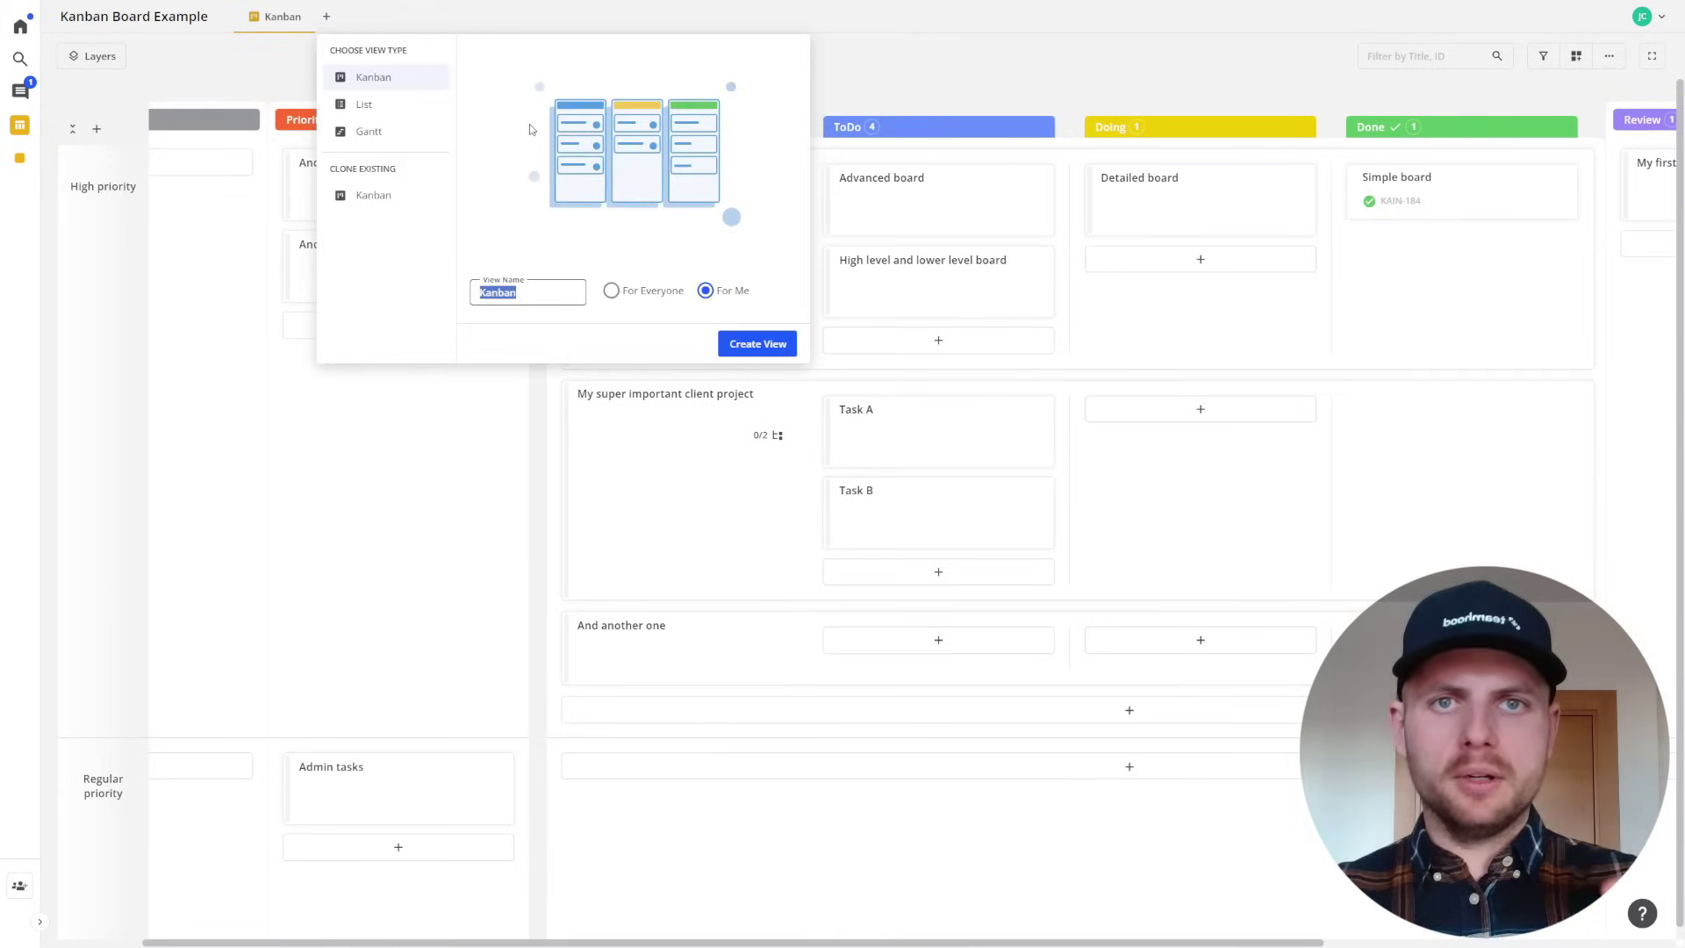
type("WUP")
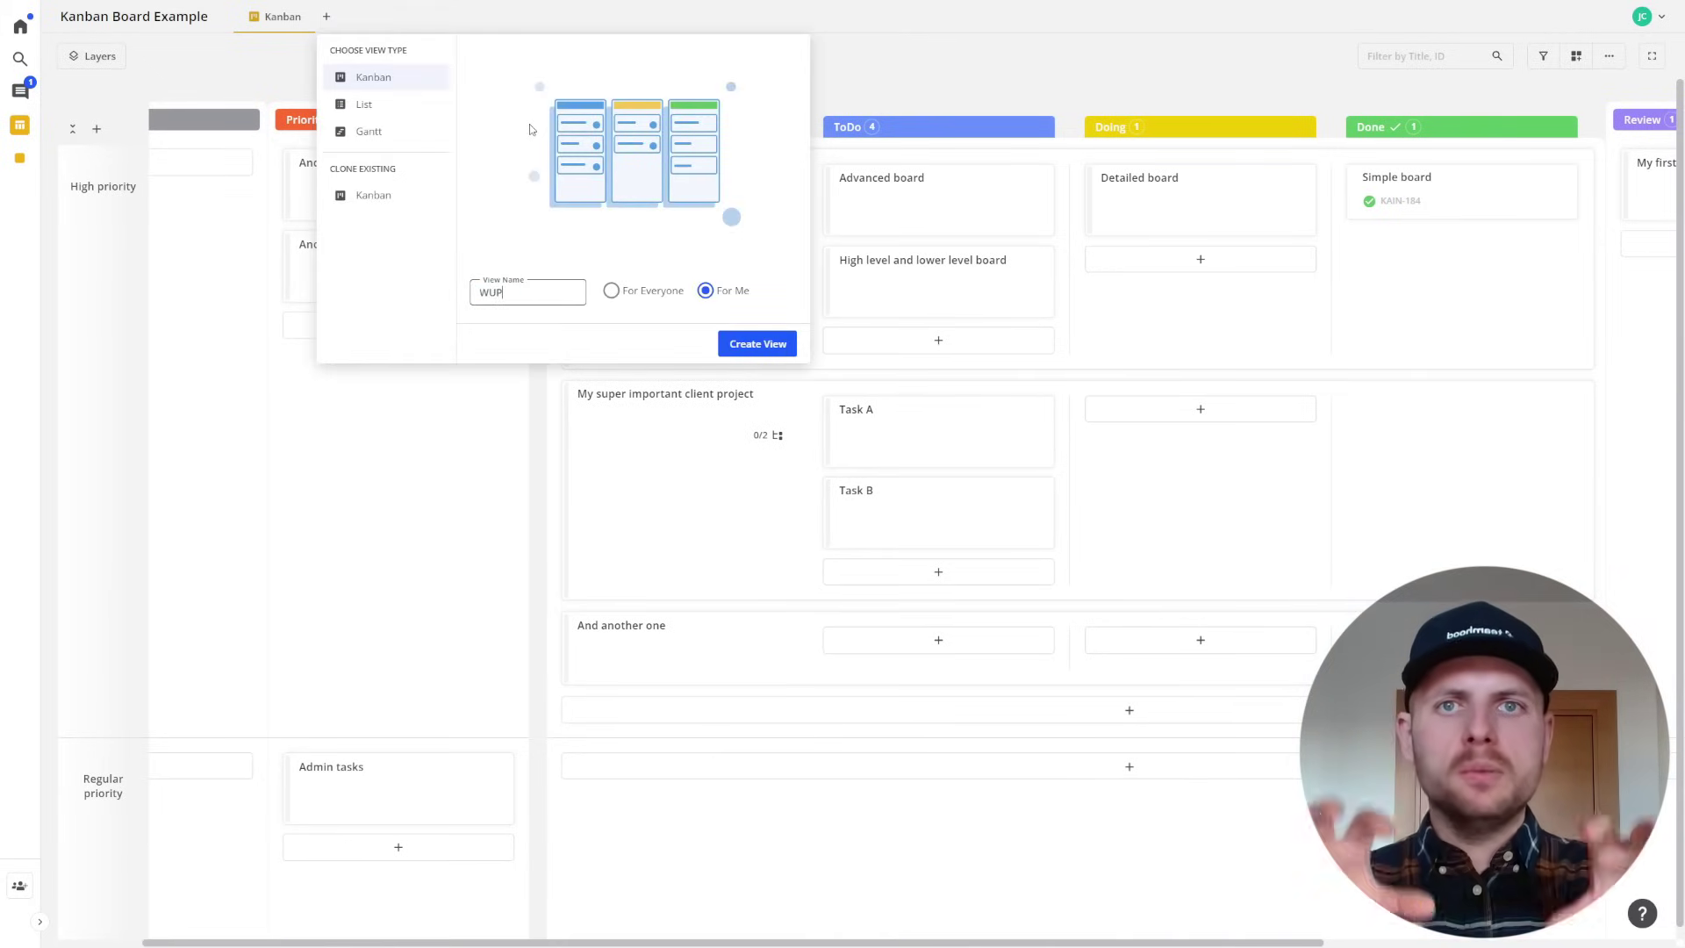
key("BackSpace")
key("BackSpace")
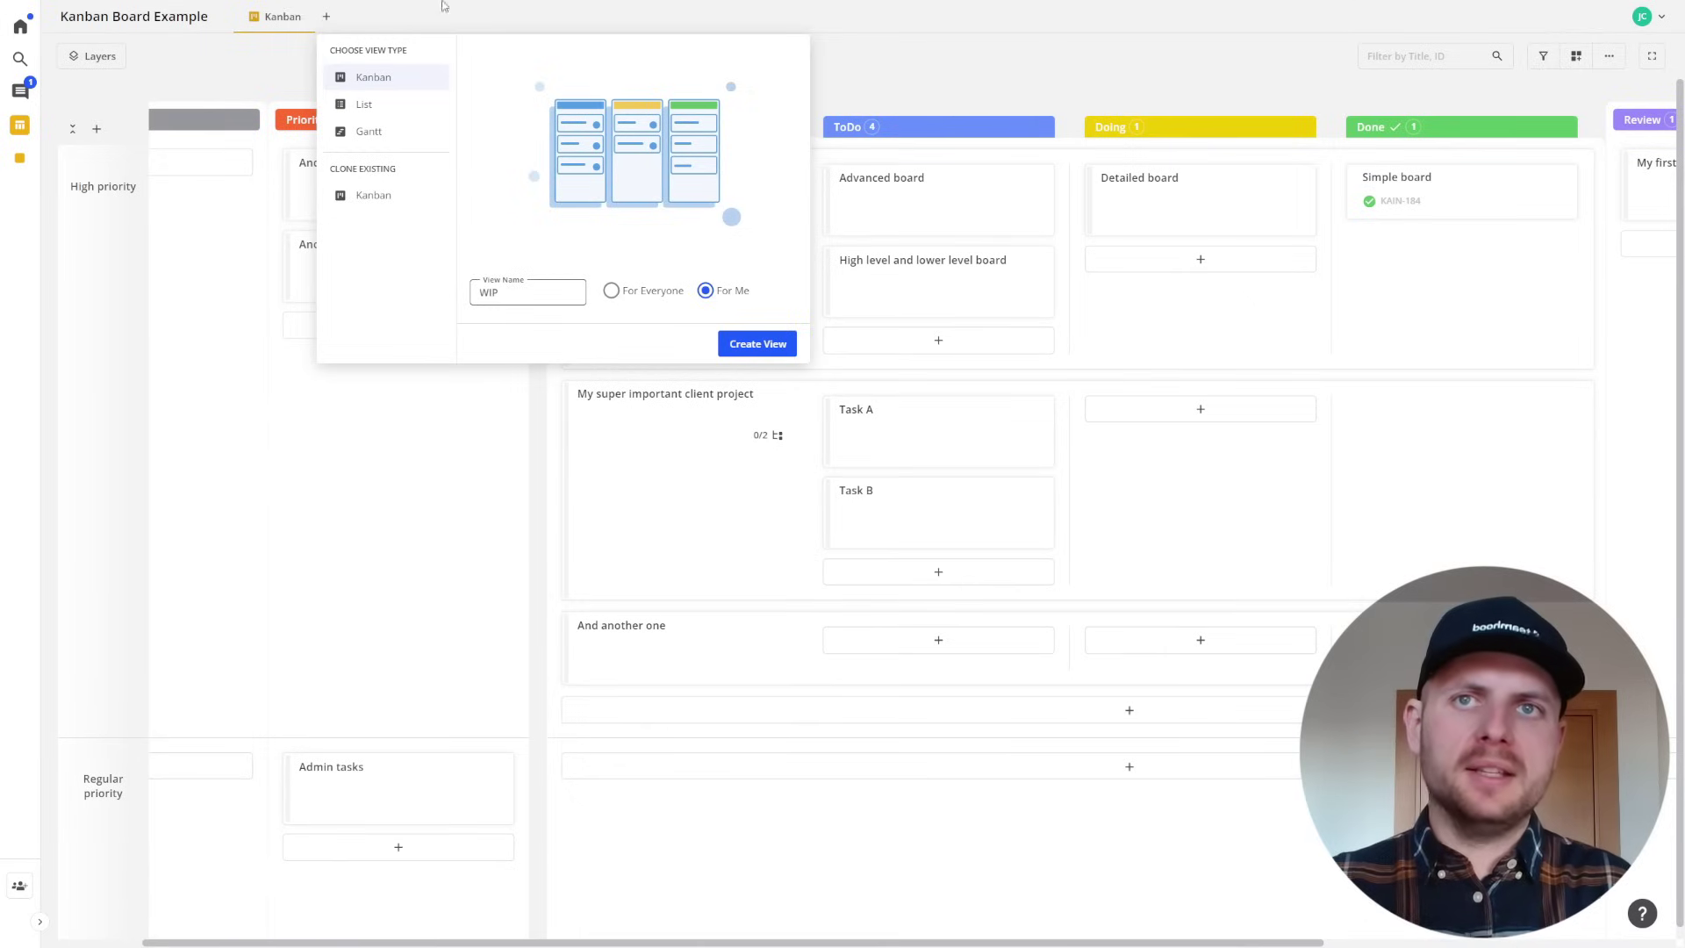
left_click(611, 291)
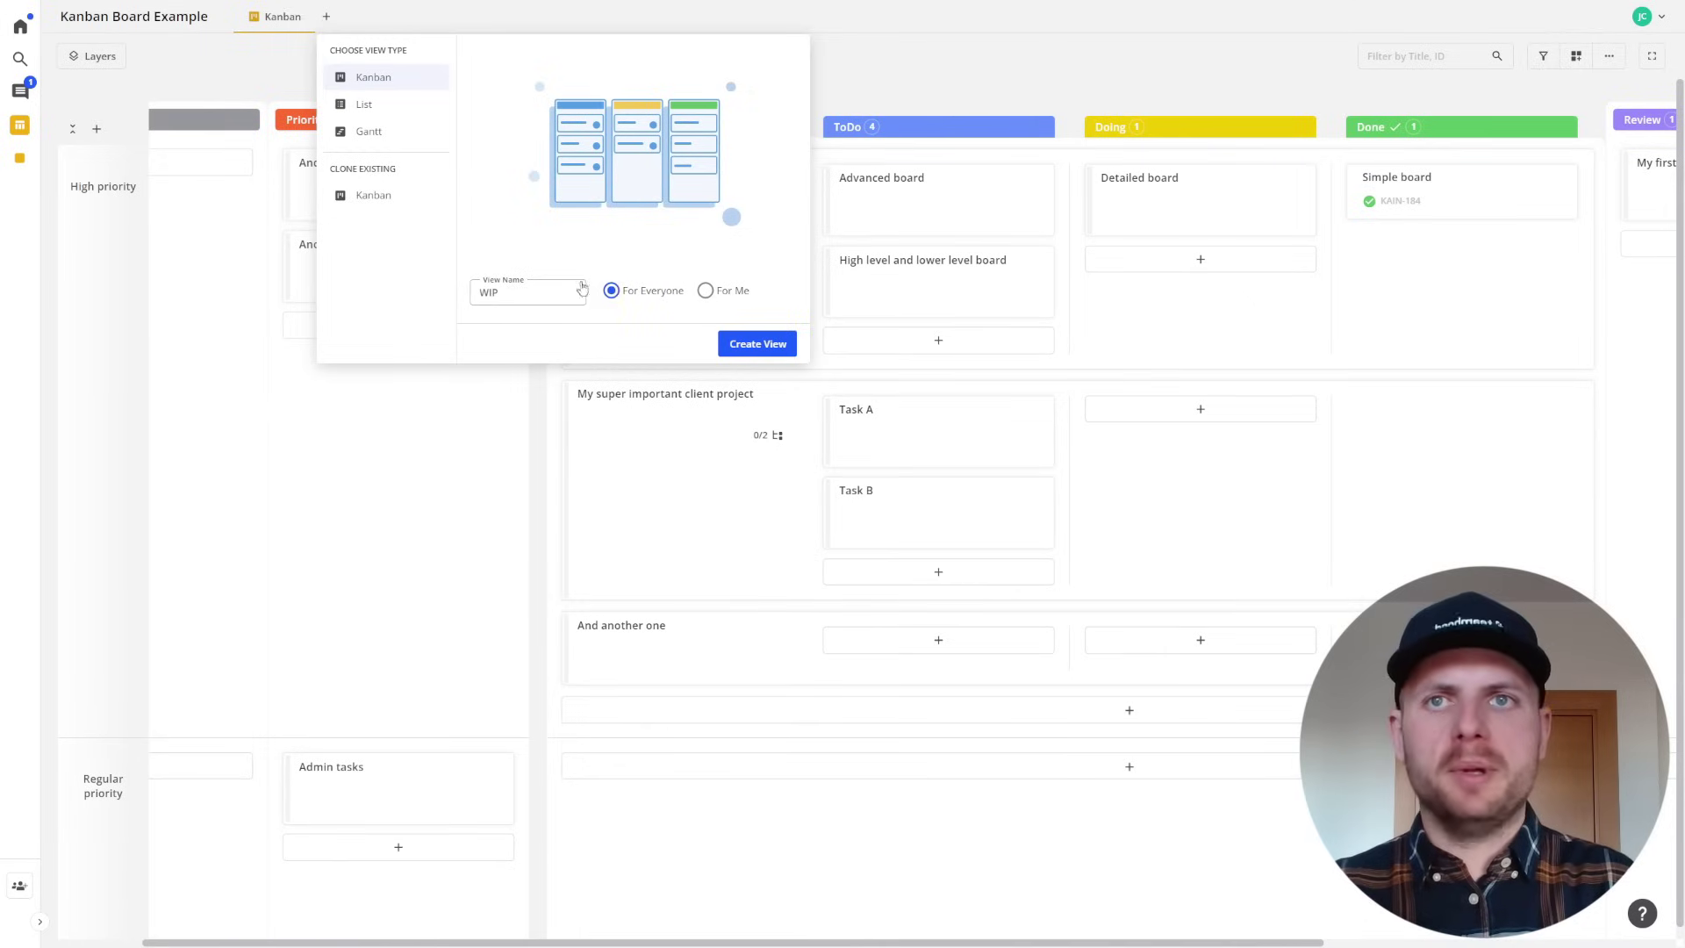
left_click(760, 344)
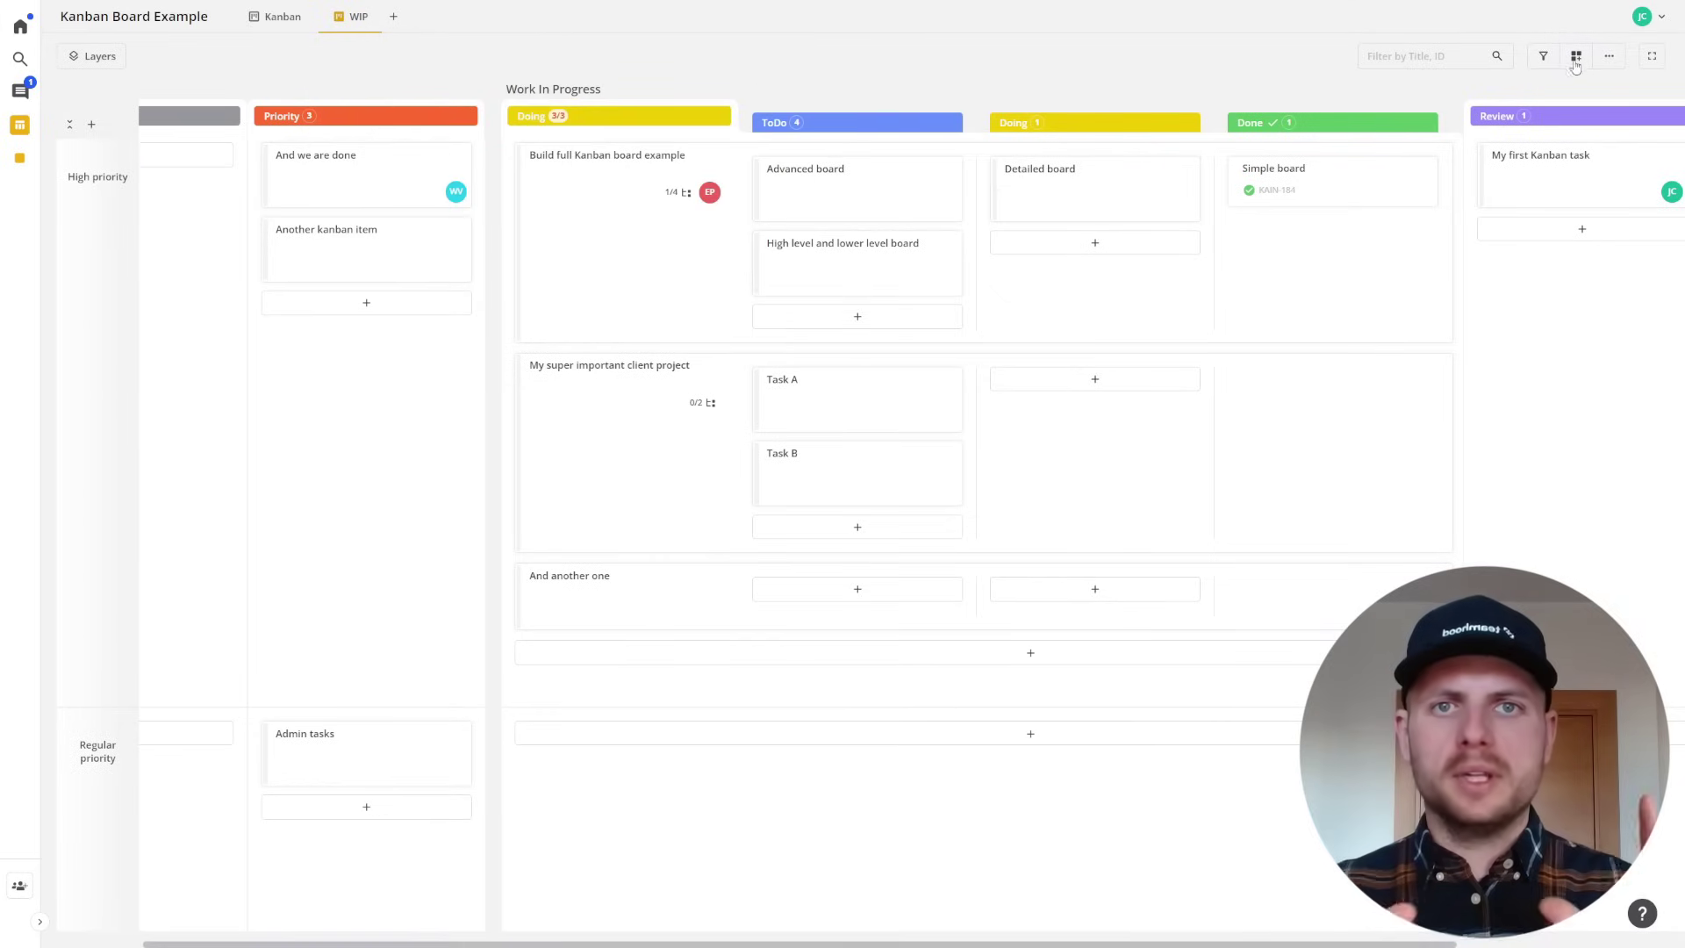
Filter the WIP view's statuses to Doing and its ToDo, Doing and Done sub-statuses.
left_click(1544, 58)
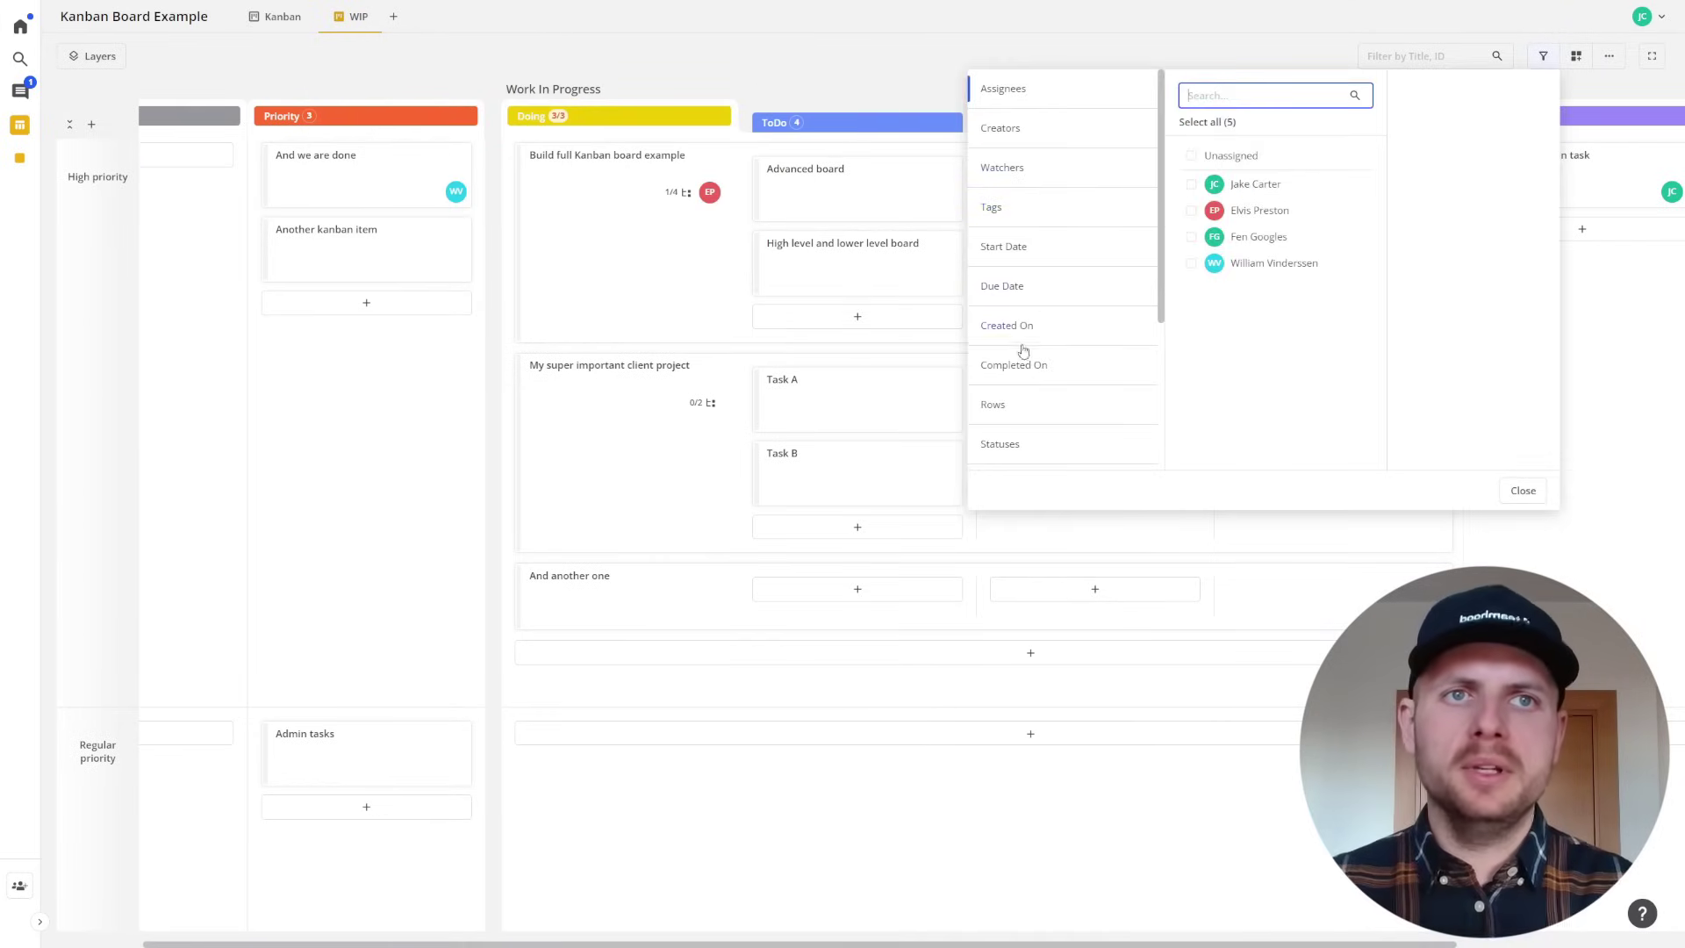
left_click(1000, 443)
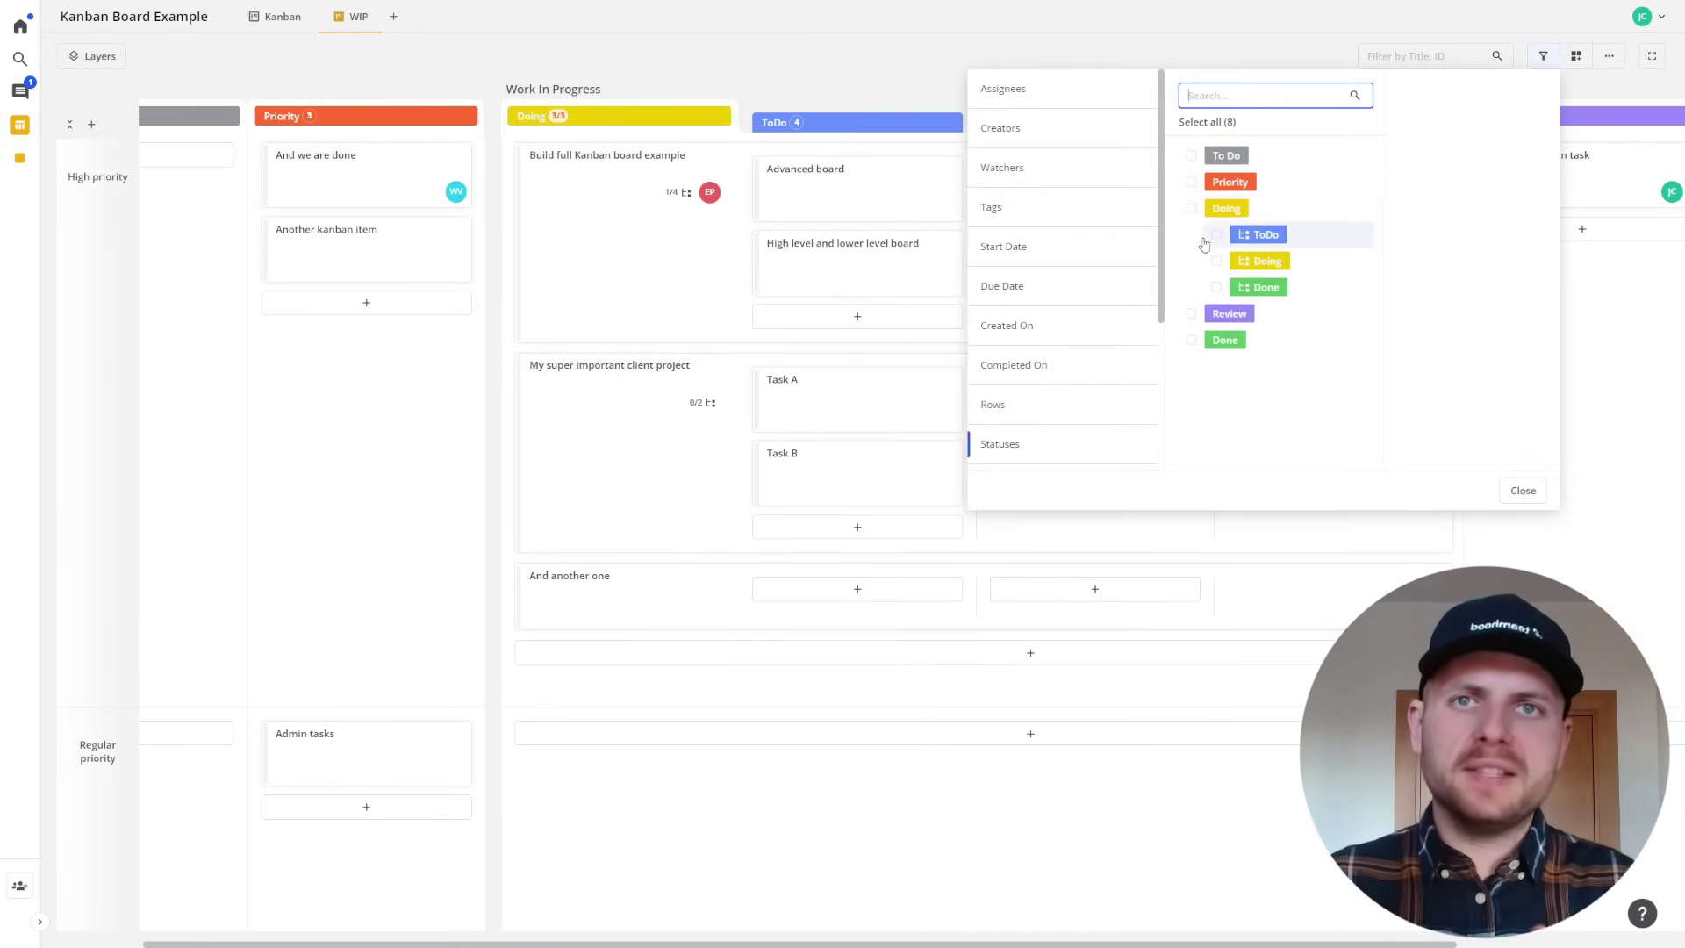
left_click(1191, 208)
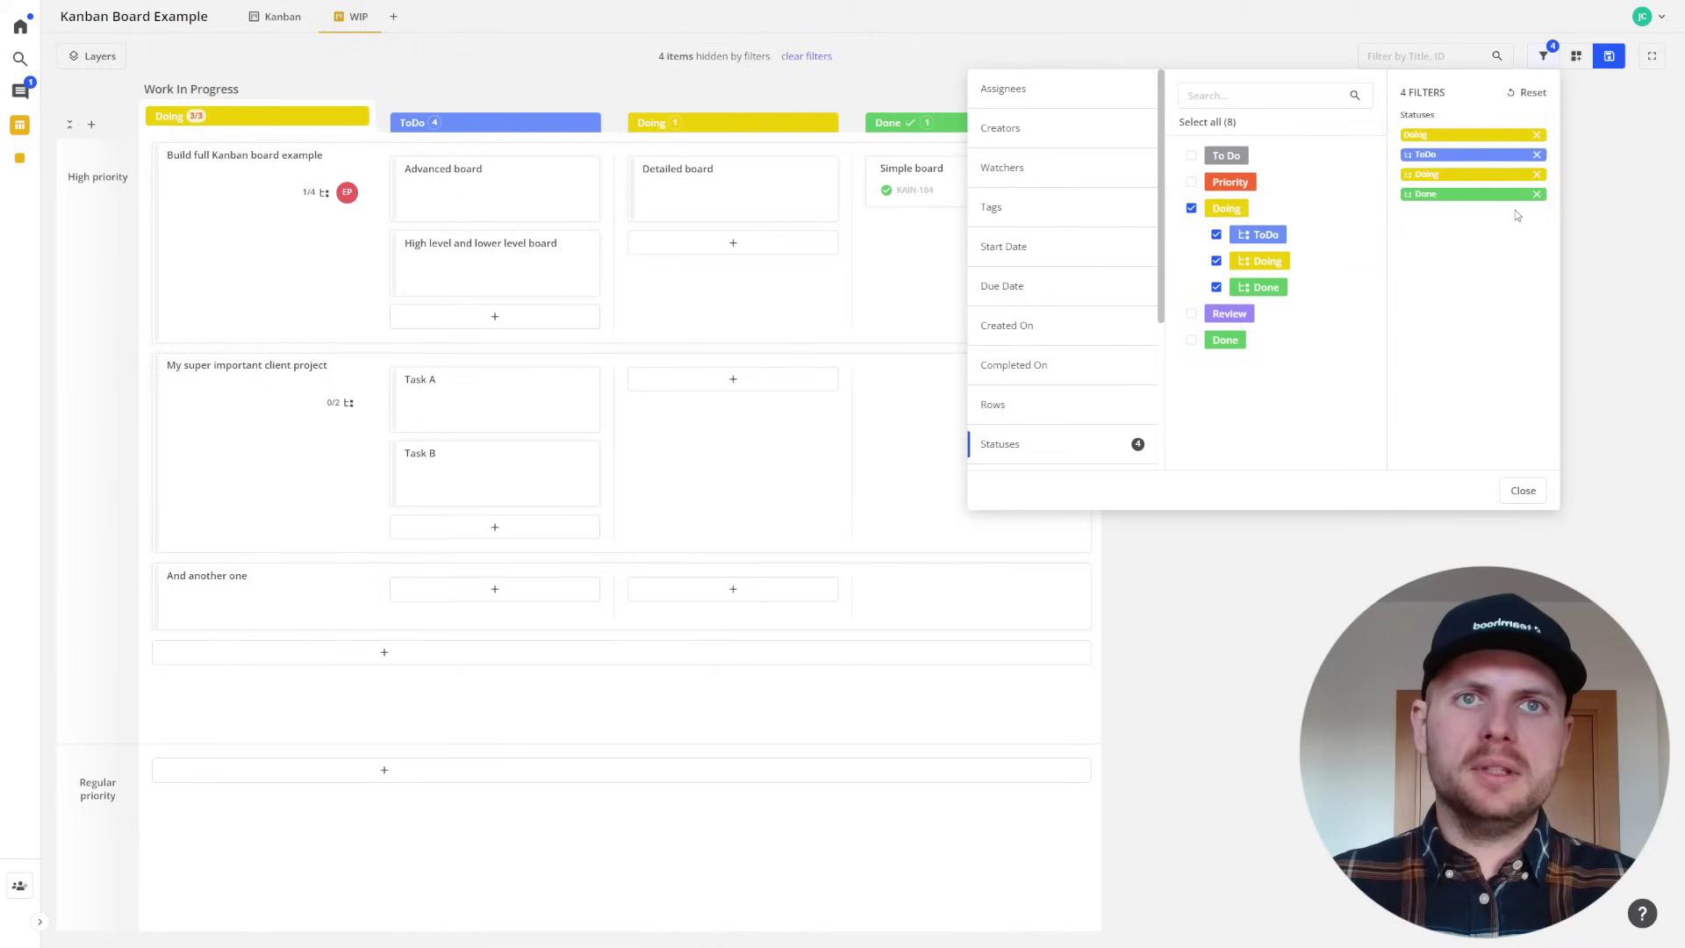
left_click(1605, 436)
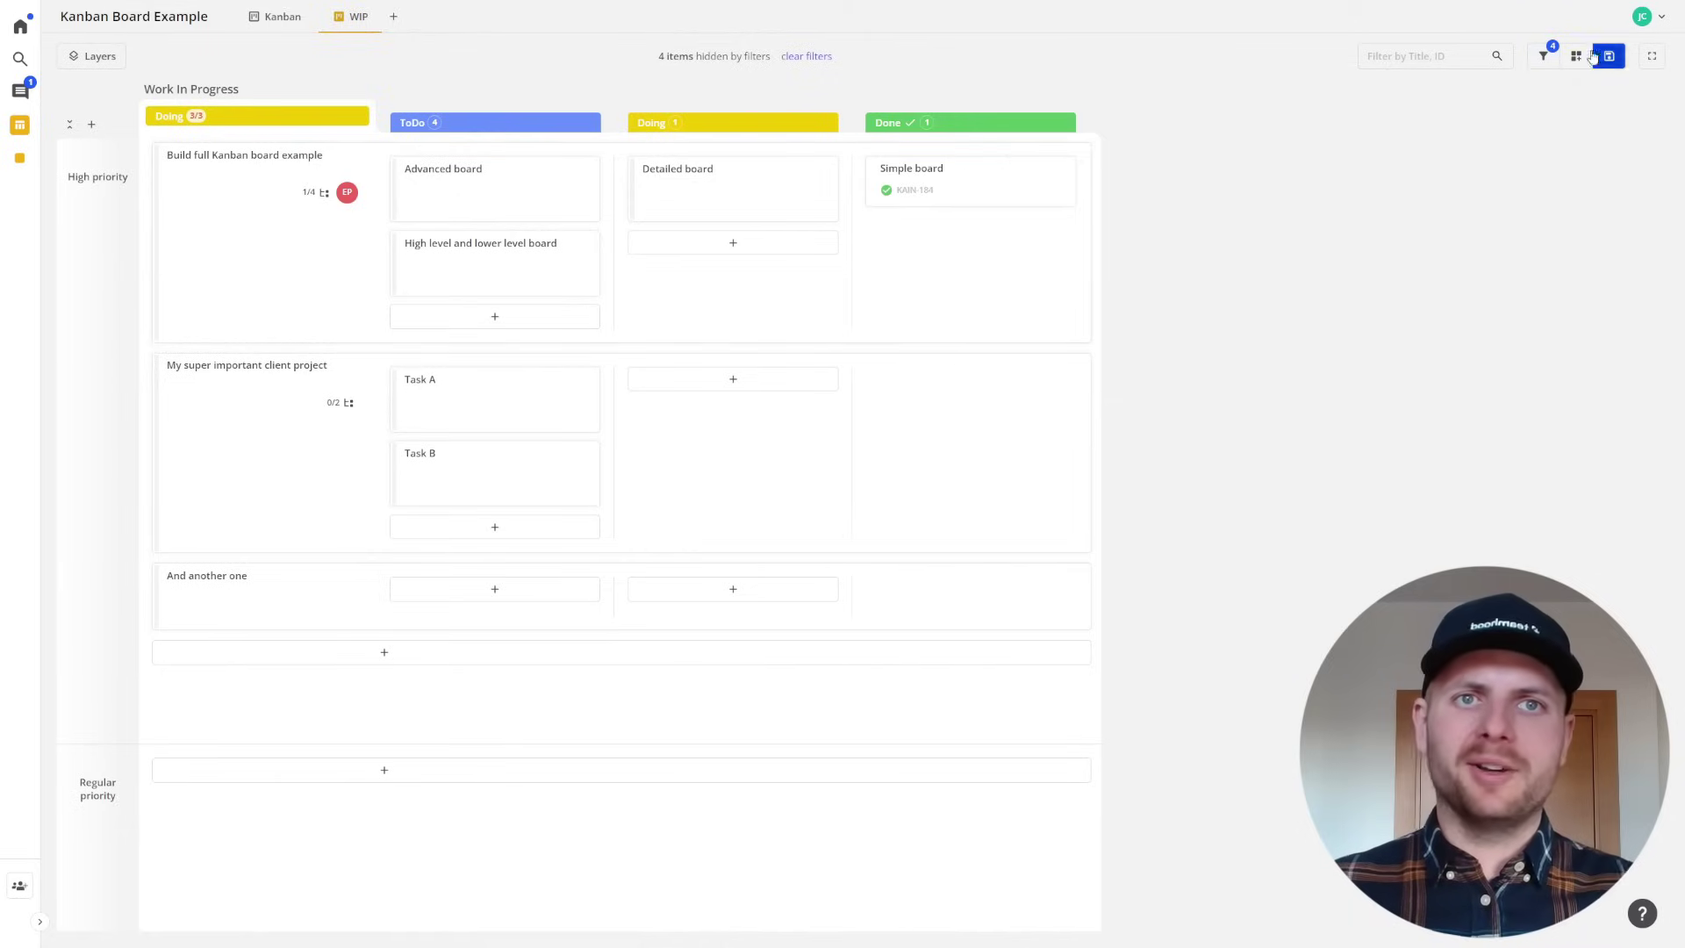
Add Review to the status filter and save the changes to the WIP view.
left_click(1543, 56)
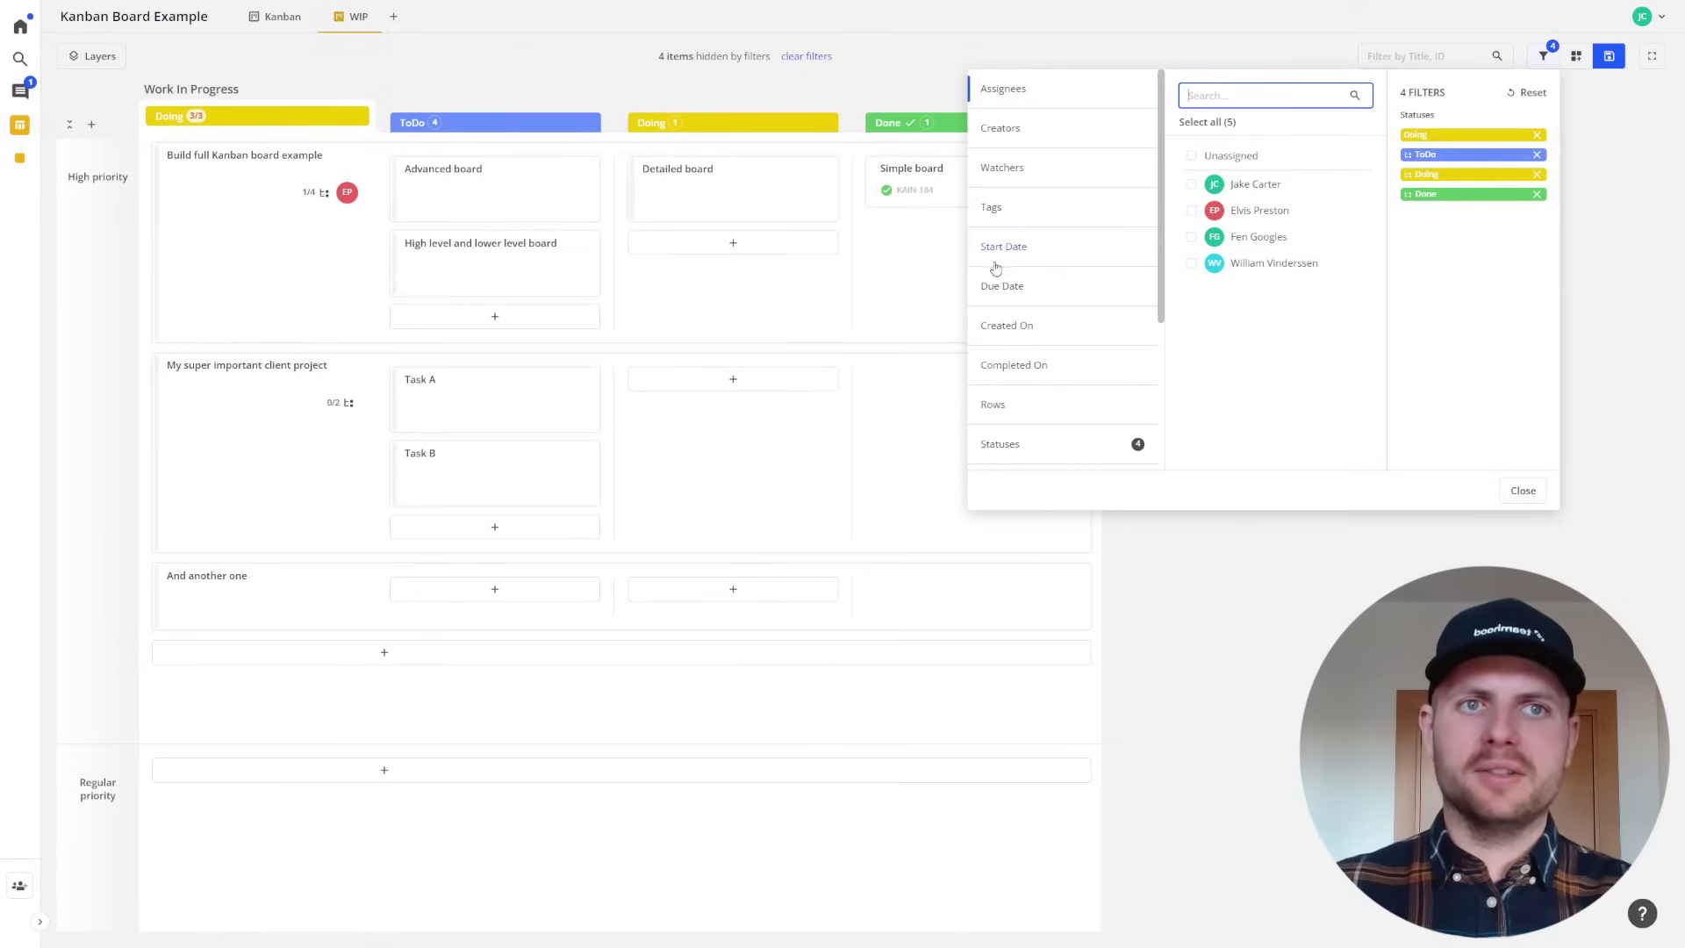
left_click(1015, 445)
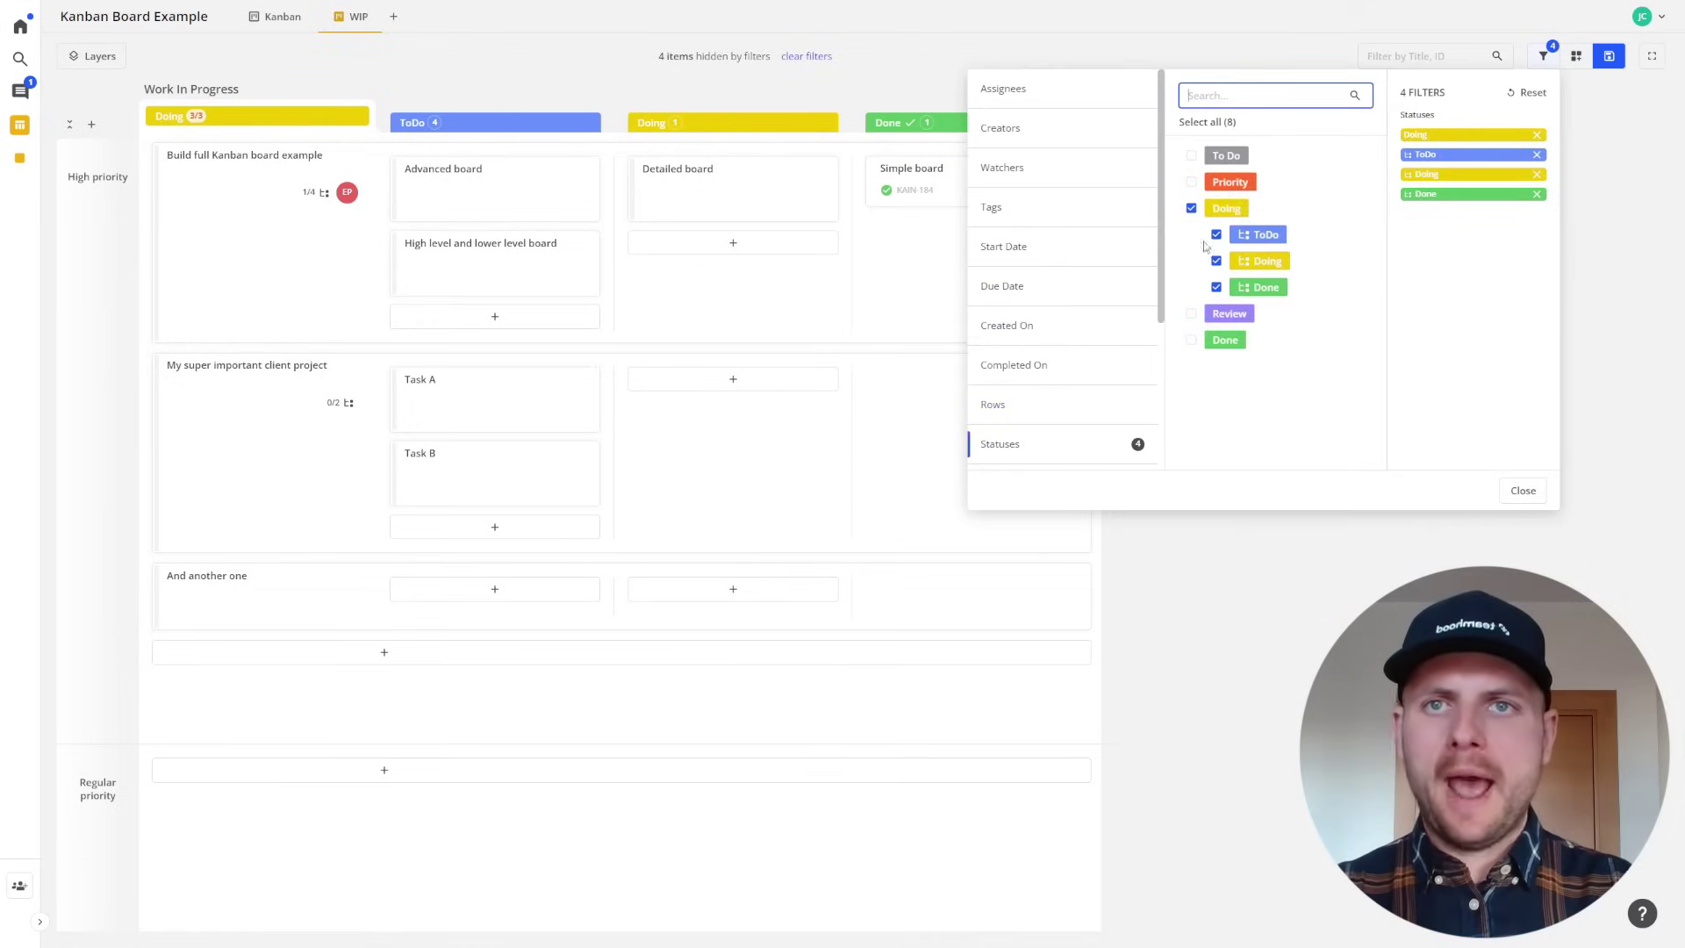
left_click(1191, 313)
left_click(1536, 224)
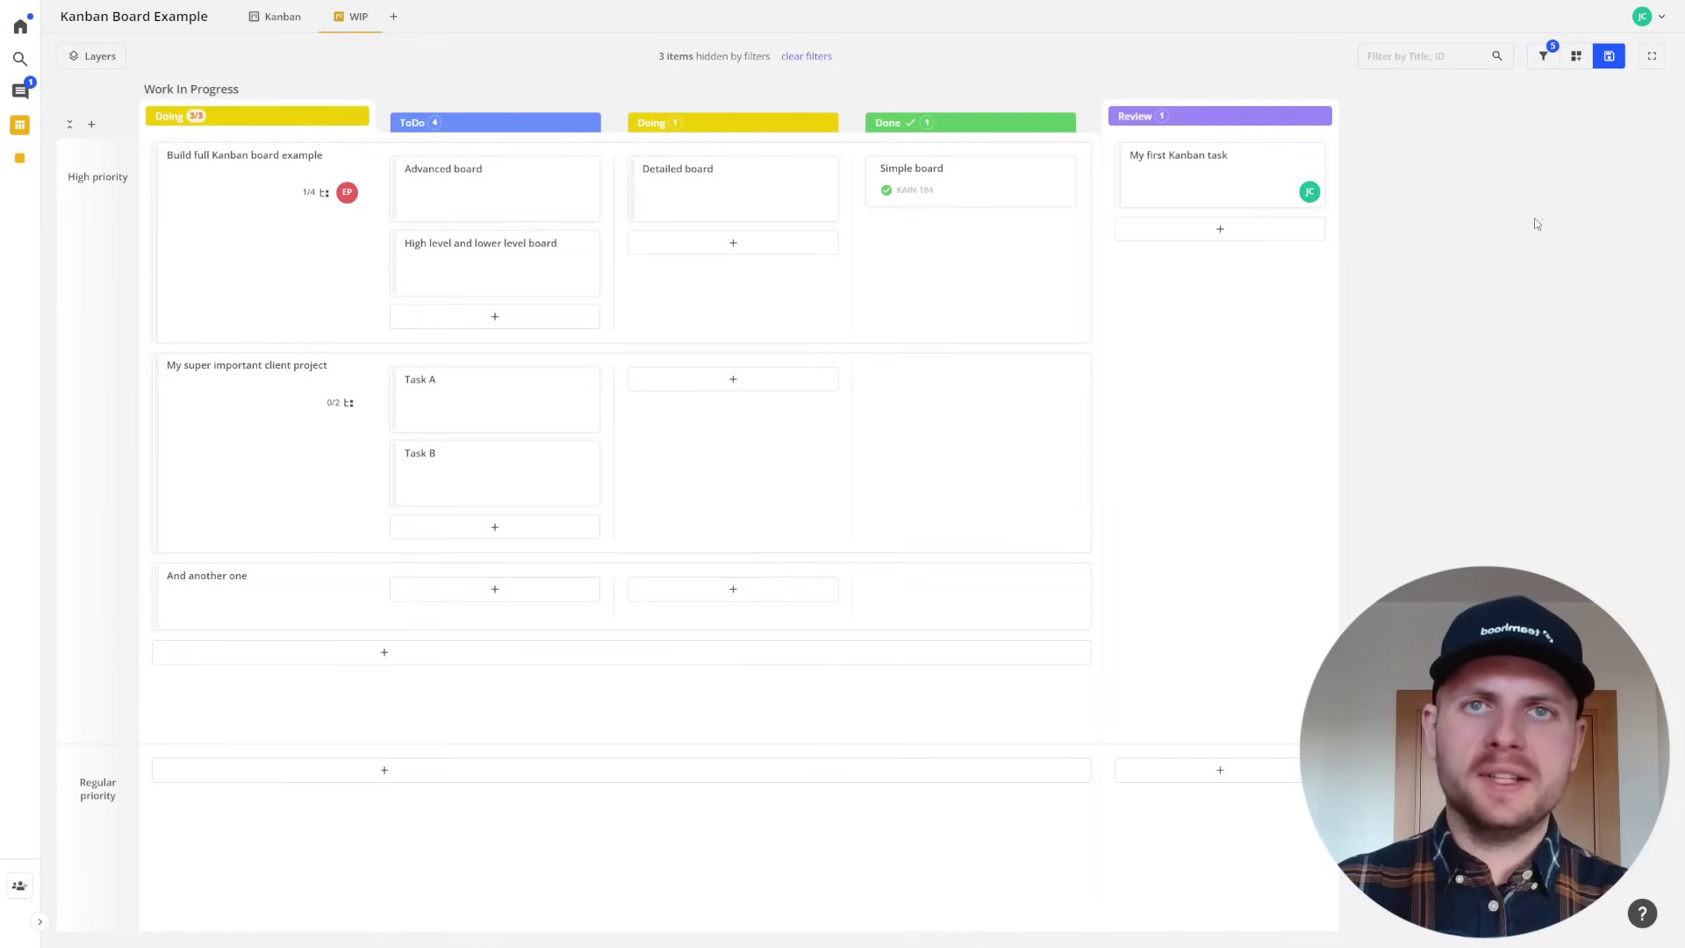
left_click(1603, 65)
left_click(1542, 140)
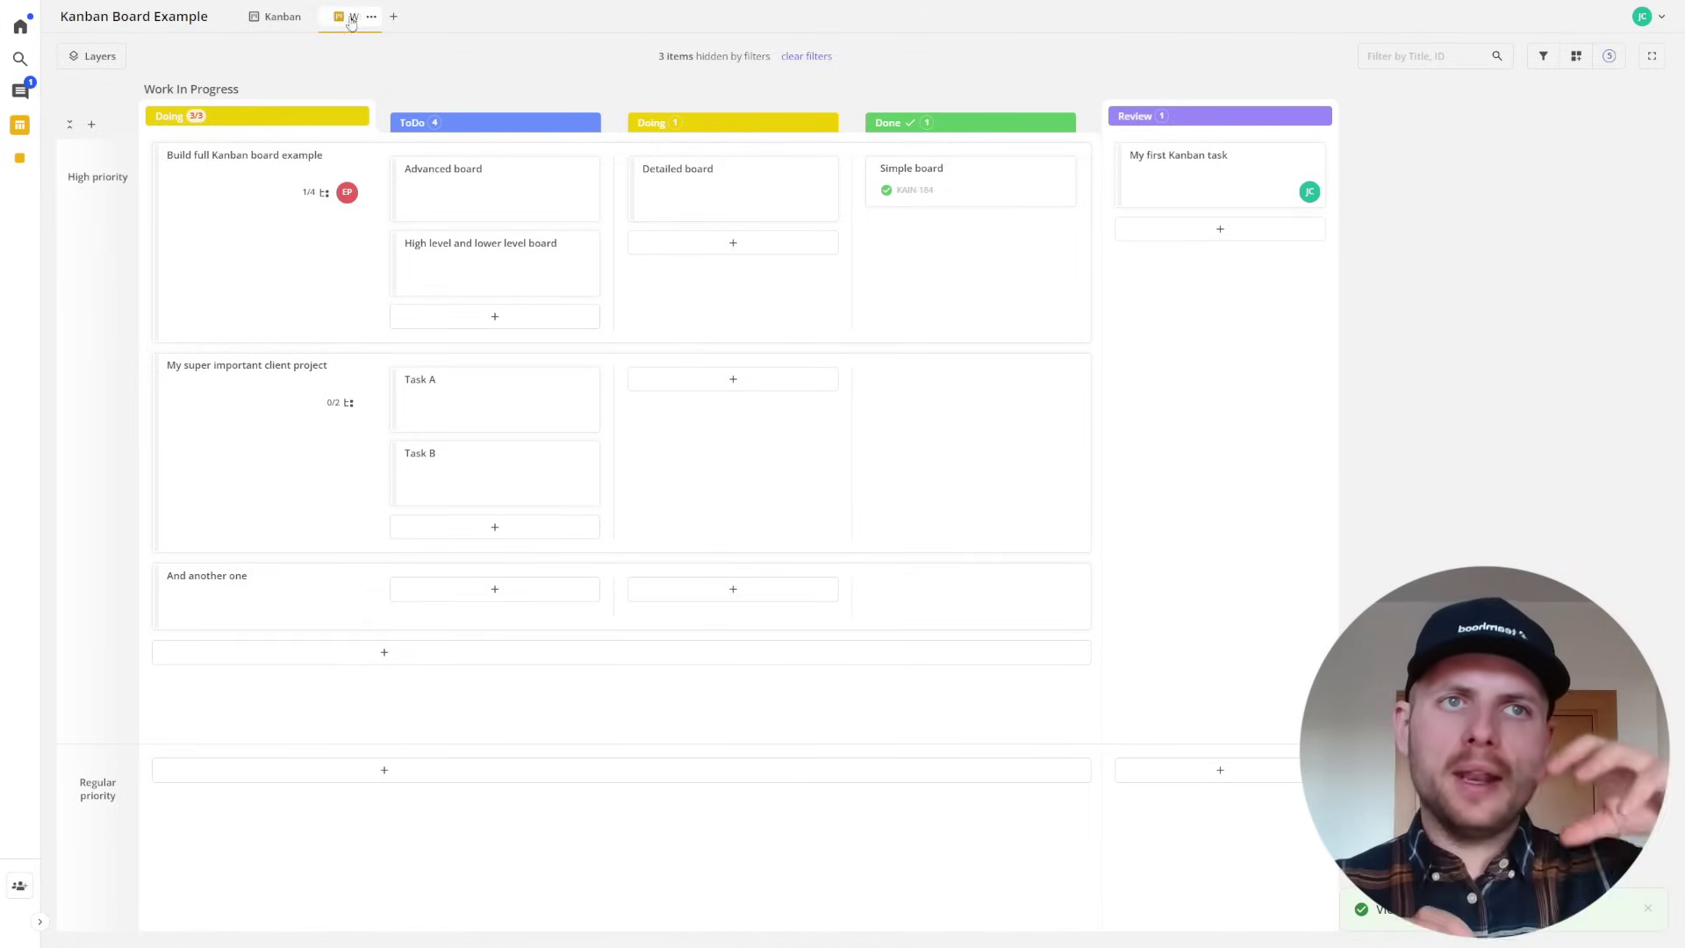
Collapse Doing on the main Kanban view, rename it 'High level', and expand Doing in WIP.
left_click(279, 17)
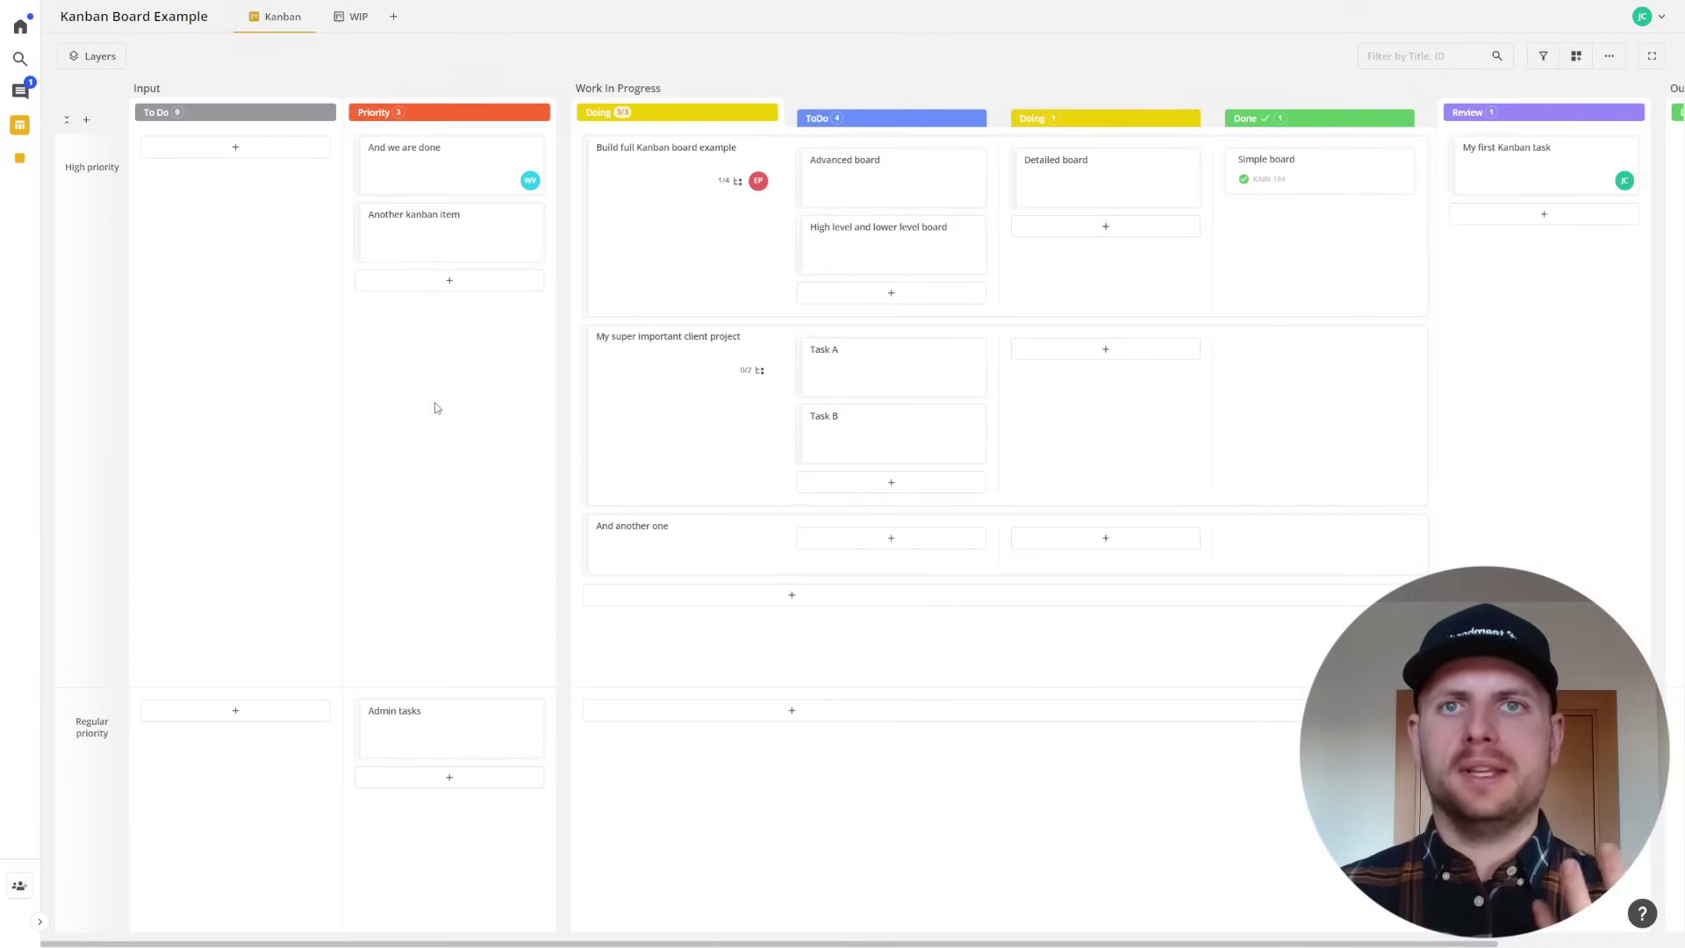
left_click(675, 109)
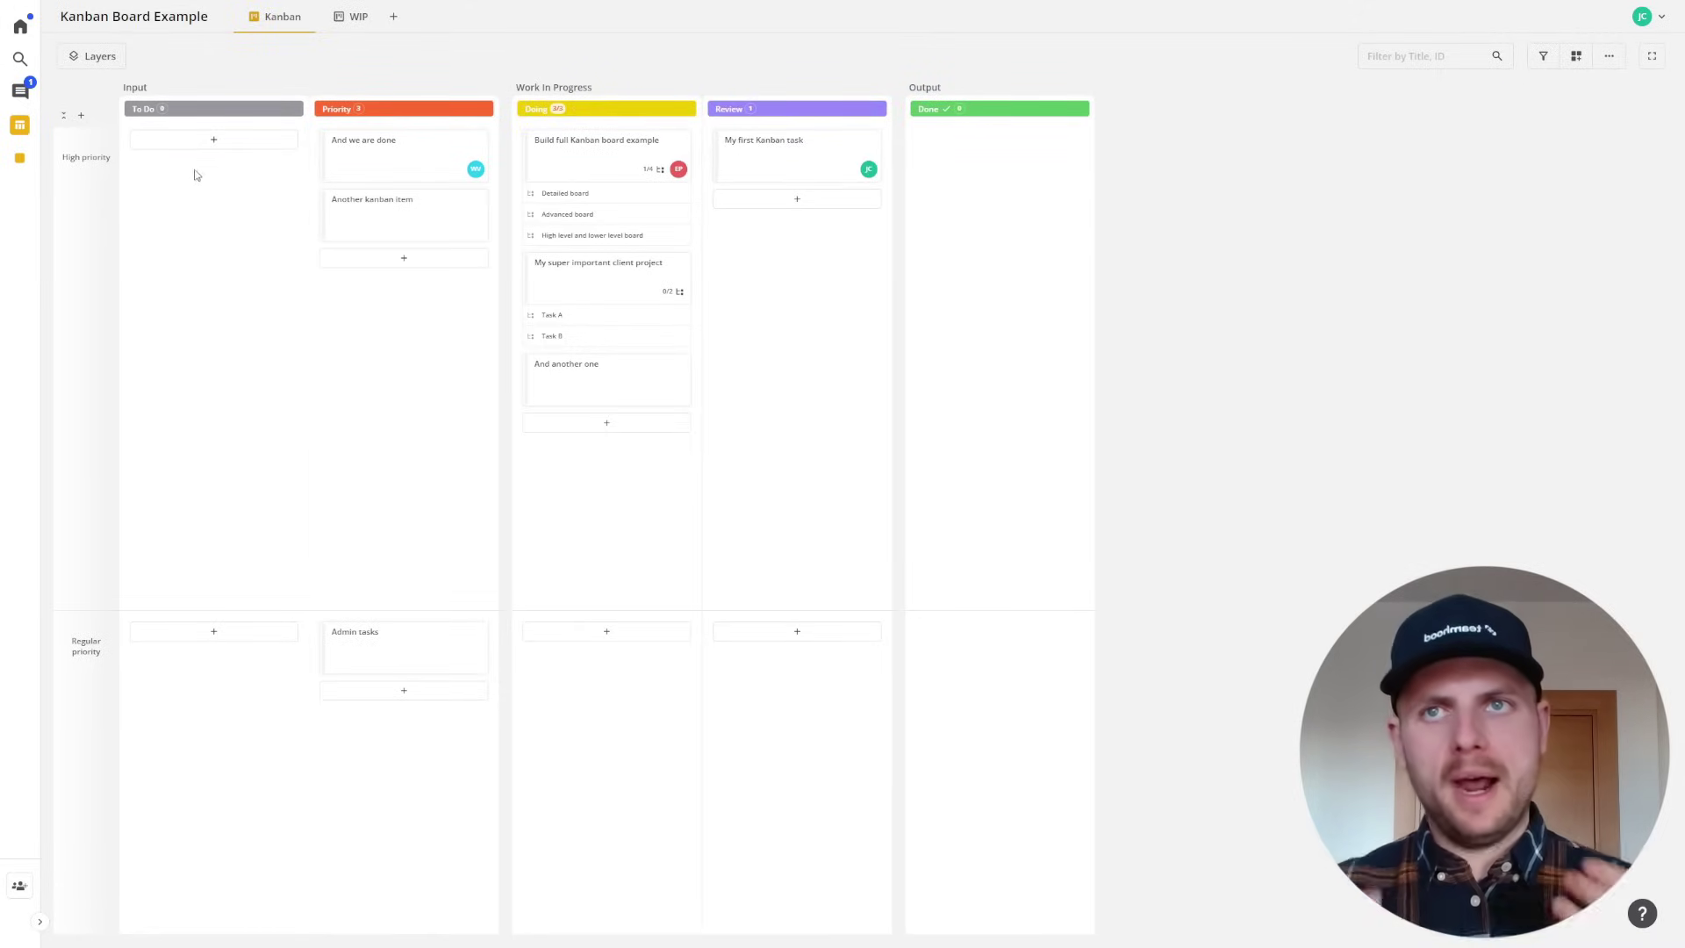
left_click(304, 16)
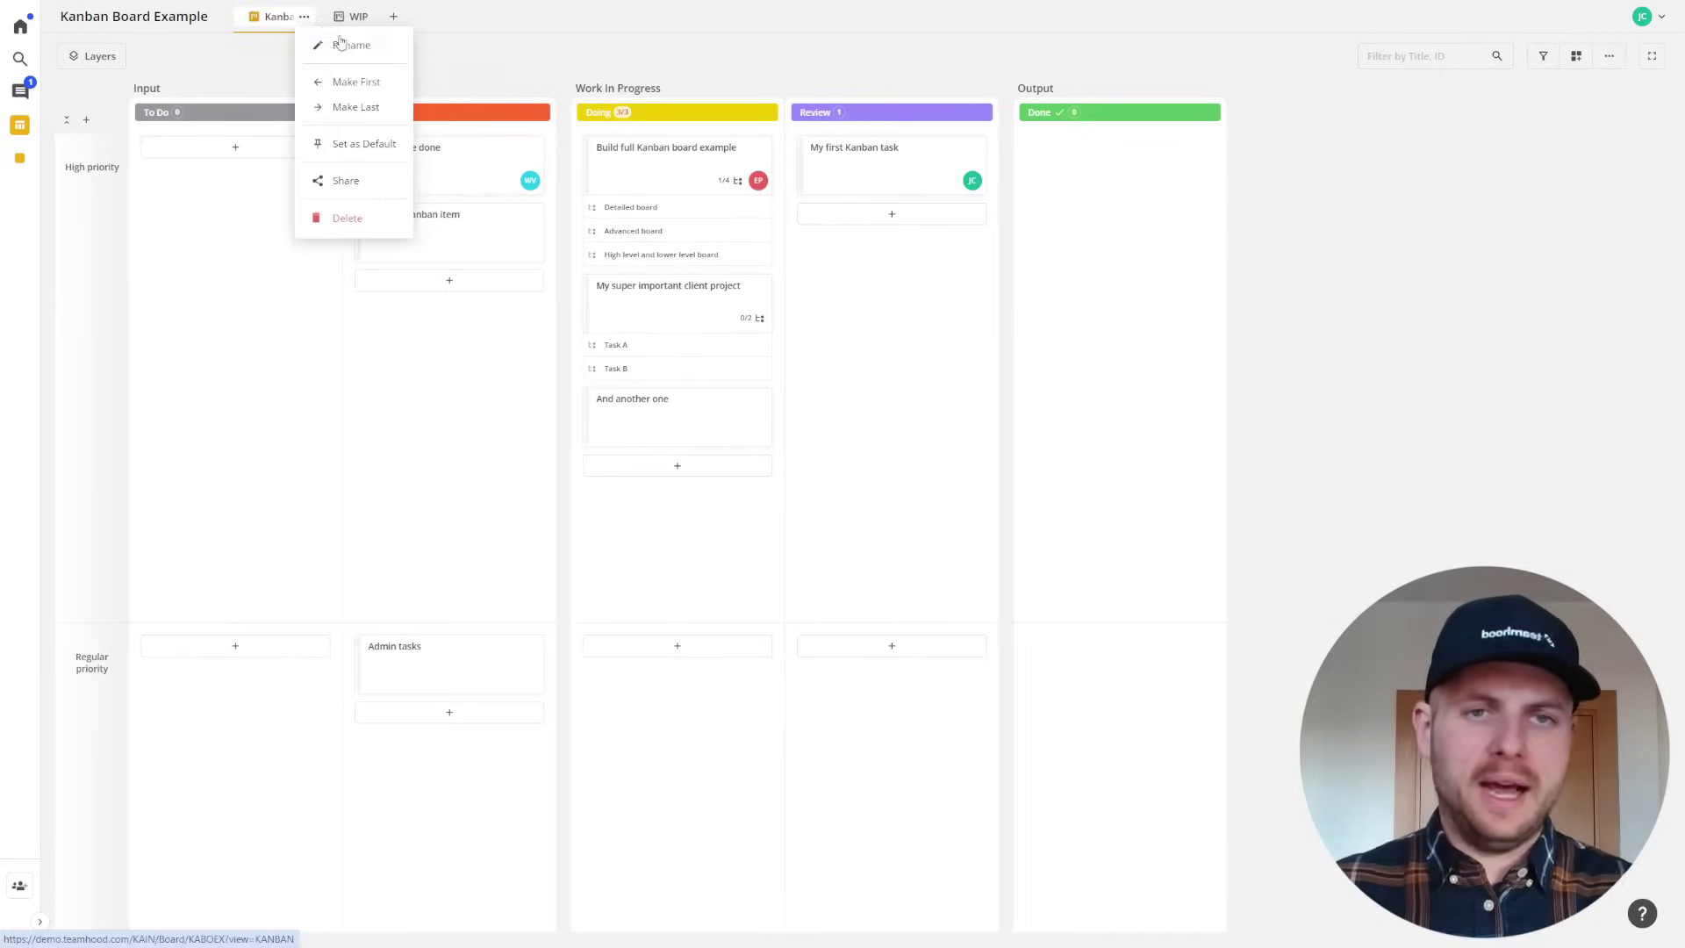
left_click(343, 44)
type("High lev")
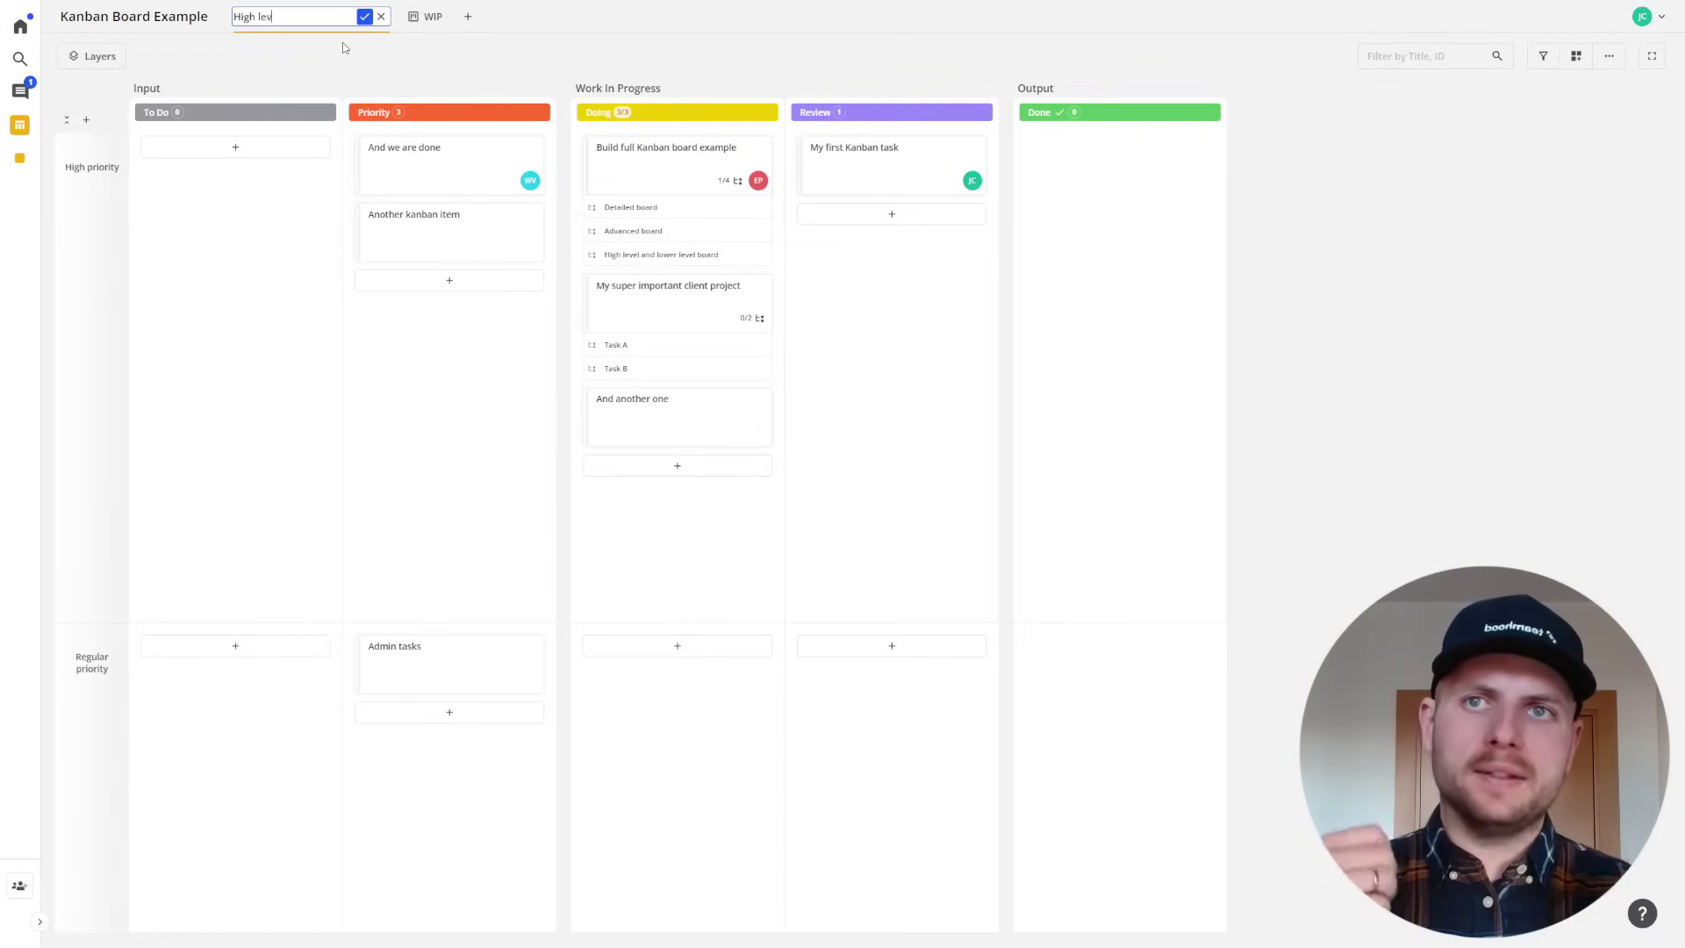
type("el")
key("Return")
left_click(362, 17)
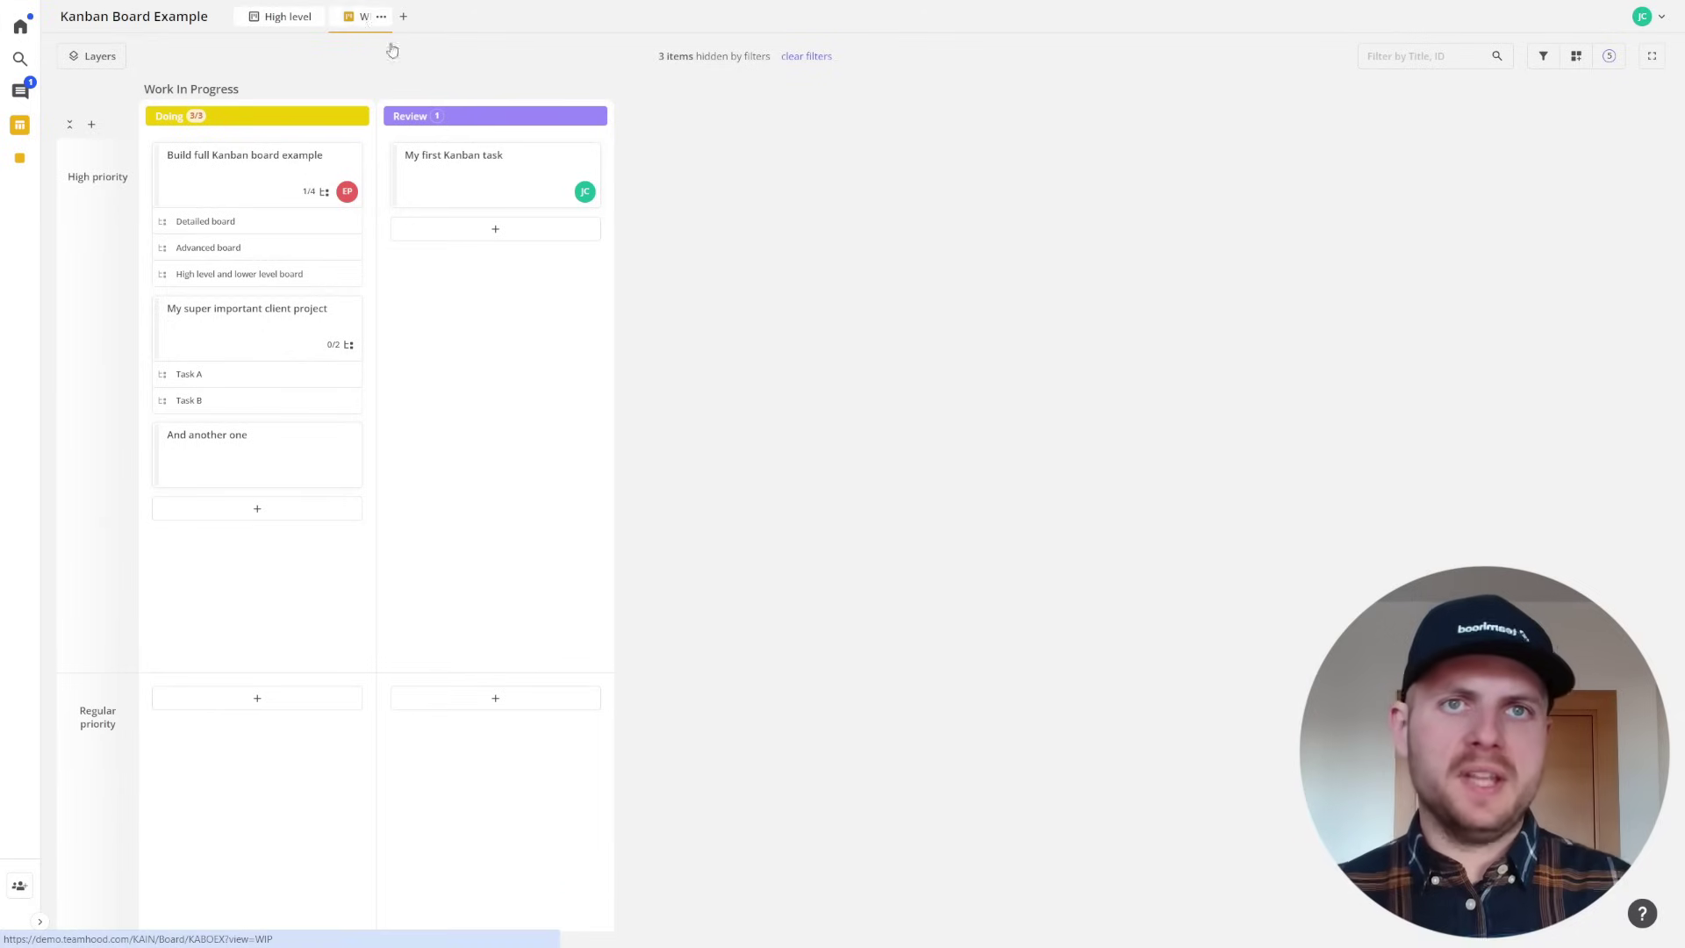
left_click(356, 116)
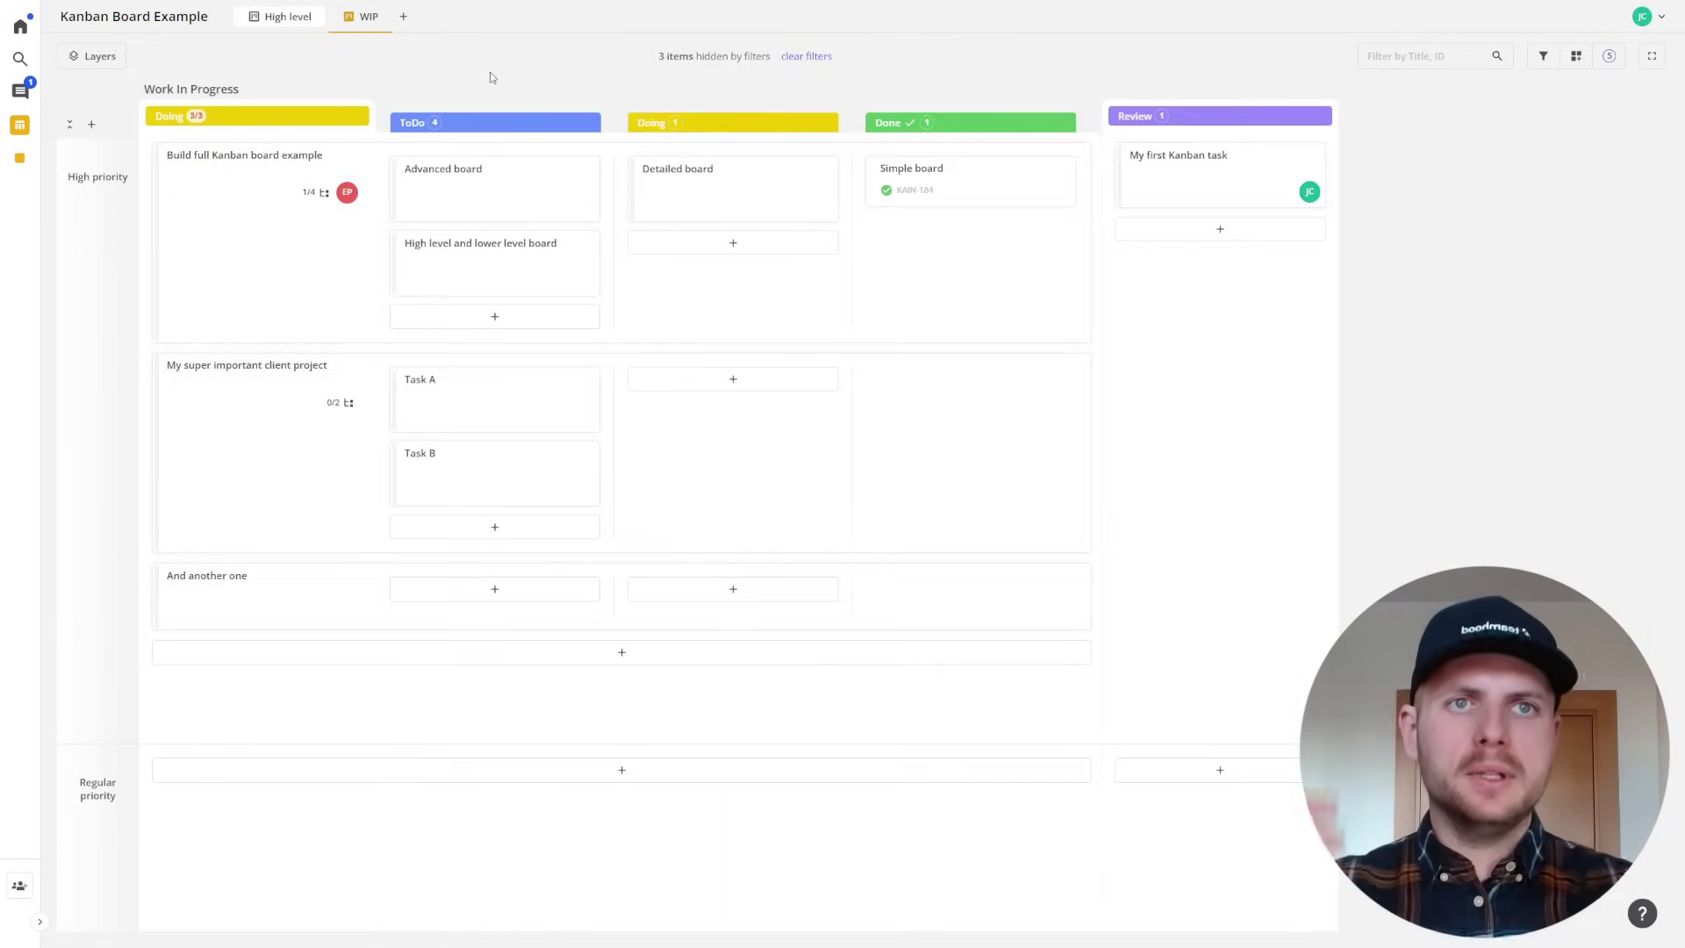